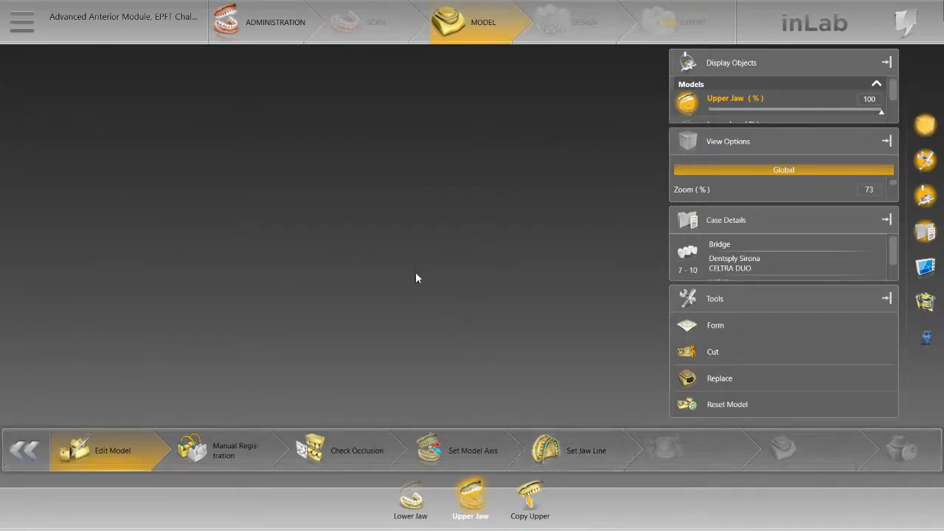
# Step: Examine the Upper Jaw model from the front, looking closely at the anterior teeth
pyautogui.moveTo(277, 221); pyautogui.dragTo(559, 250)
pyautogui.moveTo(313, 240); pyautogui.dragTo(311, 217)
pyautogui.moveTo(538, 245); pyautogui.dragTo(464, 220)
pyautogui.moveTo(462, 220); pyautogui.dragTo(434, 196, button='right')
pyautogui.scroll(5, 441, 197)
pyautogui.scroll(-4, 443, 200)
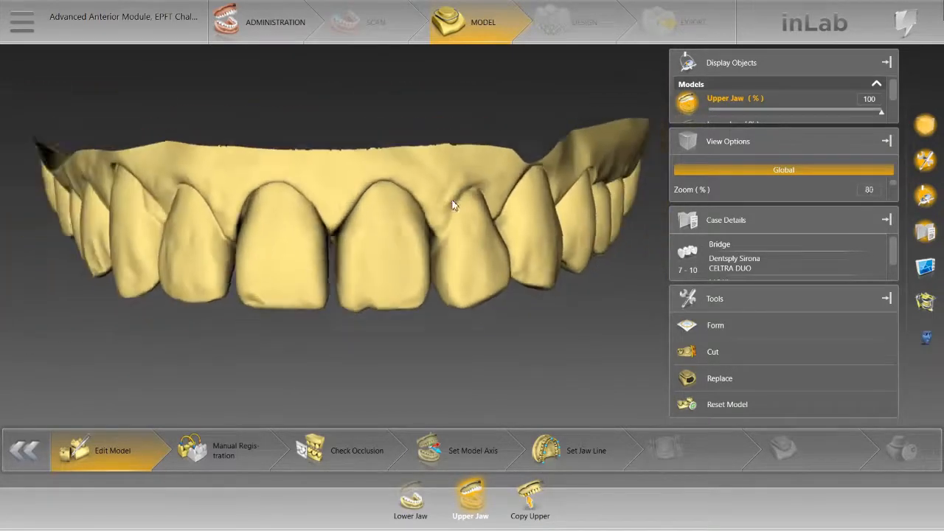
pyautogui.moveTo(457, 205); pyautogui.dragTo(435, 219)
pyautogui.scroll(1, 484, 204)
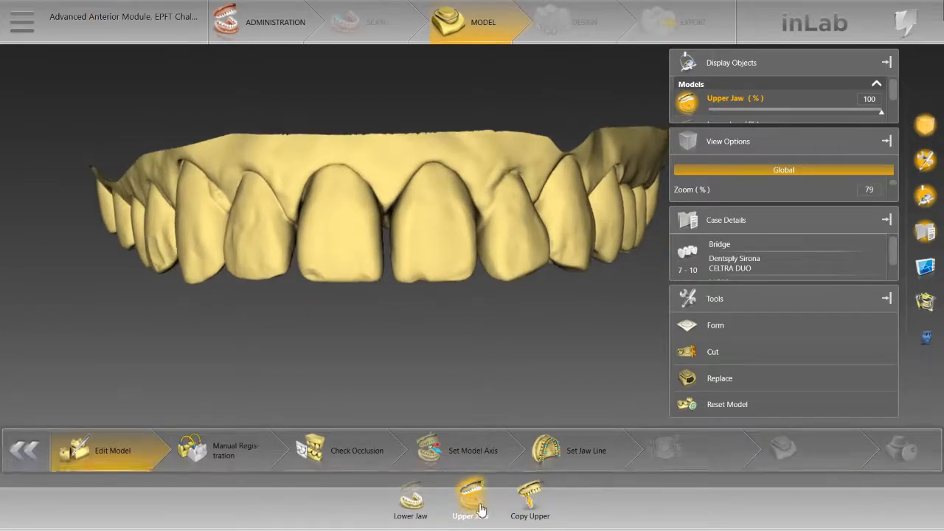
# Step: Display the Copy Upper model and examine its anterior teeth from the front
pyautogui.click(537, 505)
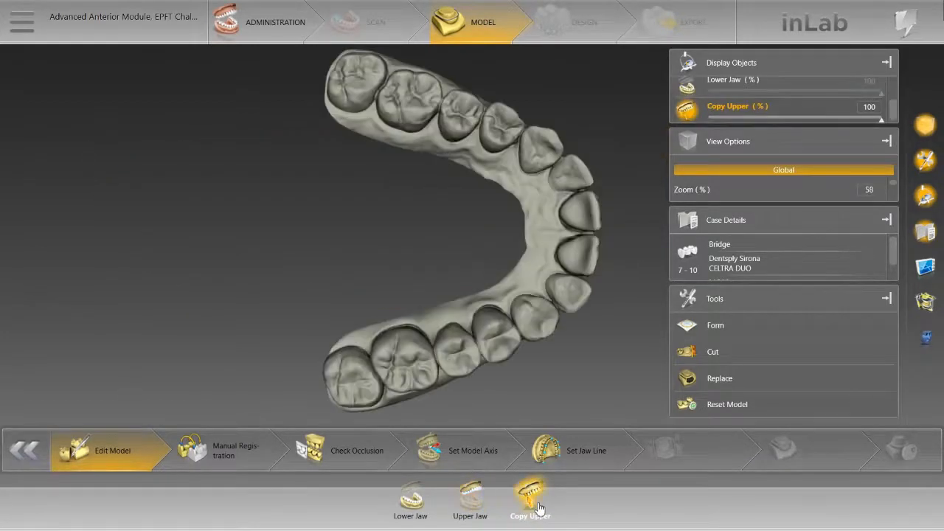
pyautogui.moveTo(477, 333); pyautogui.dragTo(419, 207)
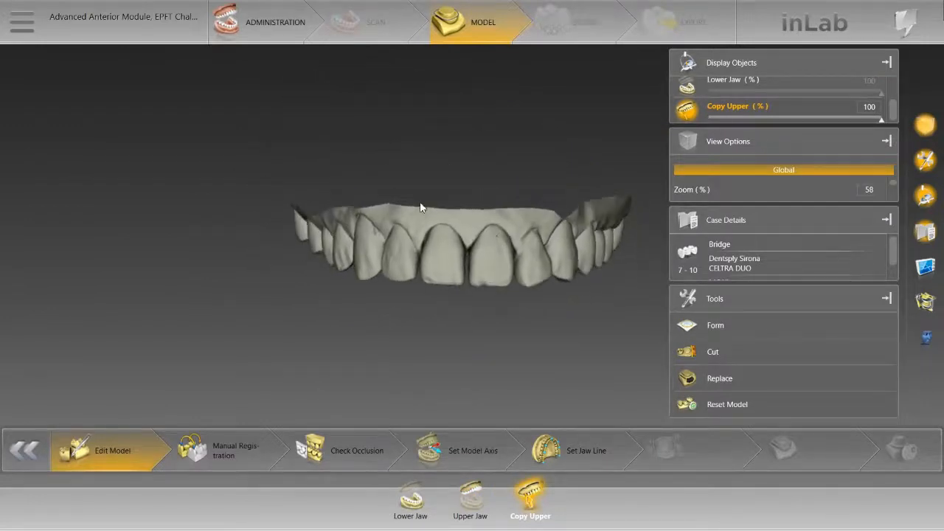
pyautogui.scroll(4, 491, 224)
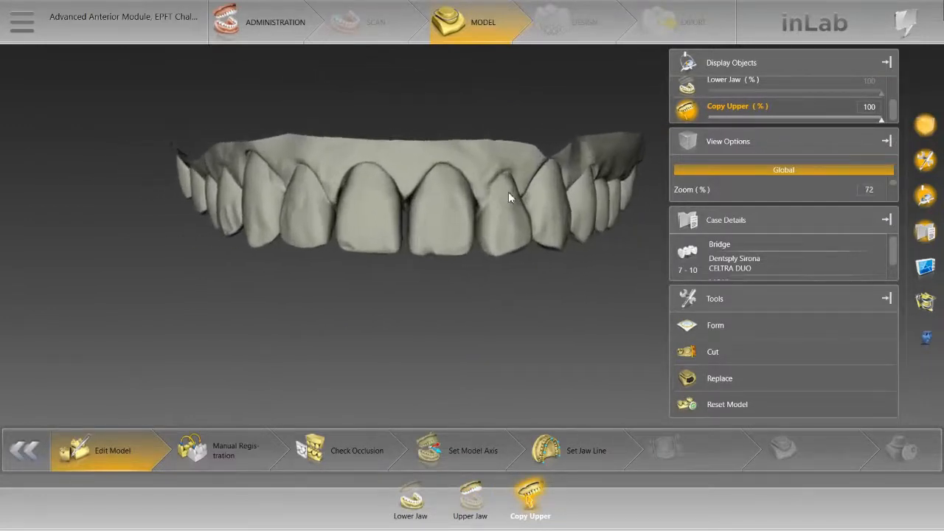
pyautogui.moveTo(524, 195); pyautogui.dragTo(527, 184)
pyautogui.moveTo(467, 183); pyautogui.dragTo(474, 201)
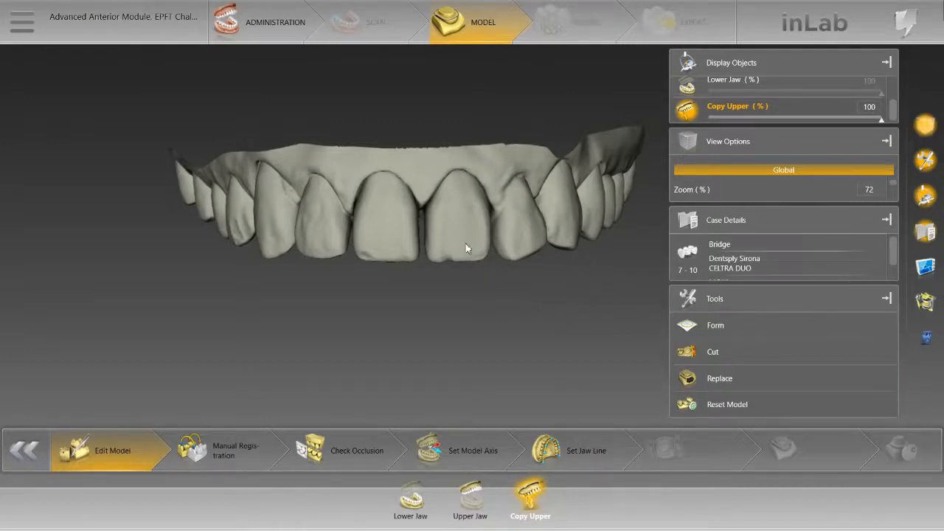
pyautogui.moveTo(513, 238); pyautogui.dragTo(482, 235, button='middle')
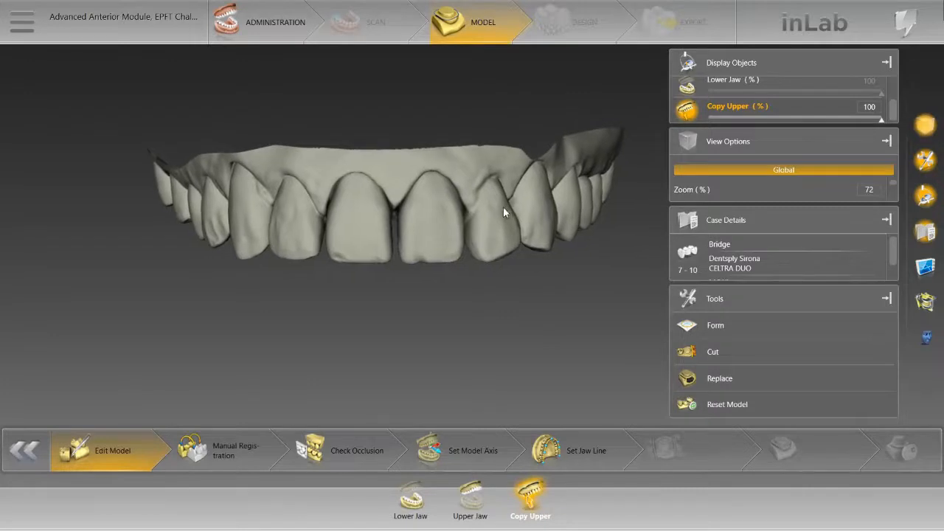
pyautogui.moveTo(505, 206); pyautogui.dragTo(506, 210)
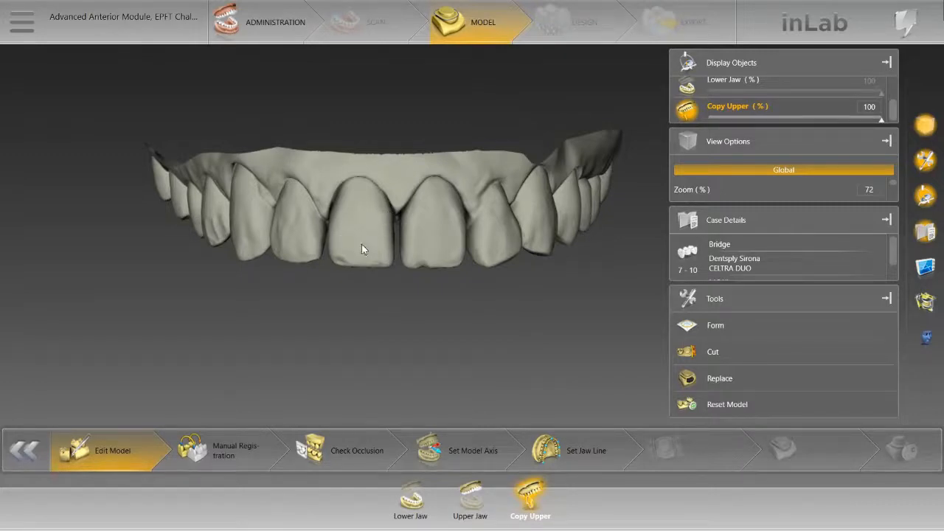
# Step: Go through Manual Registration to Check Occlusion and examine the bite of the full model from the front
pyautogui.click(229, 449)
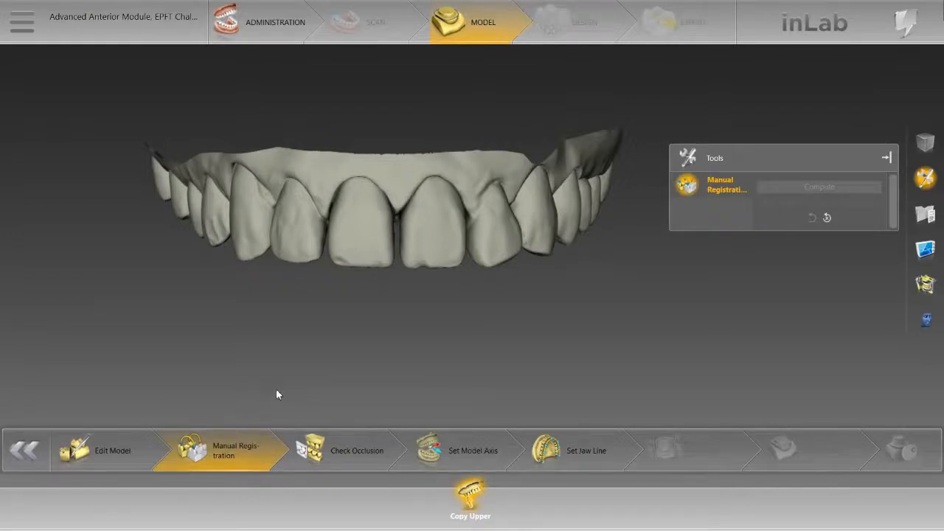
pyautogui.moveTo(406, 239); pyautogui.dragTo(403, 258, button='middle')
pyautogui.click(374, 451)
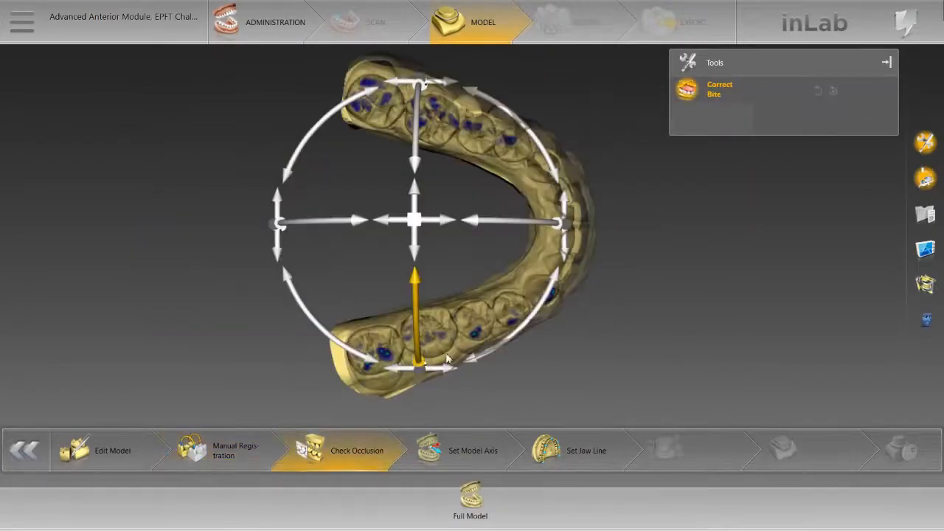
pyautogui.moveTo(530, 384); pyautogui.dragTo(498, 372, button='right')
pyautogui.moveTo(498, 372); pyautogui.dragTo(417, 284)
pyautogui.moveTo(558, 248); pyautogui.dragTo(576, 256)
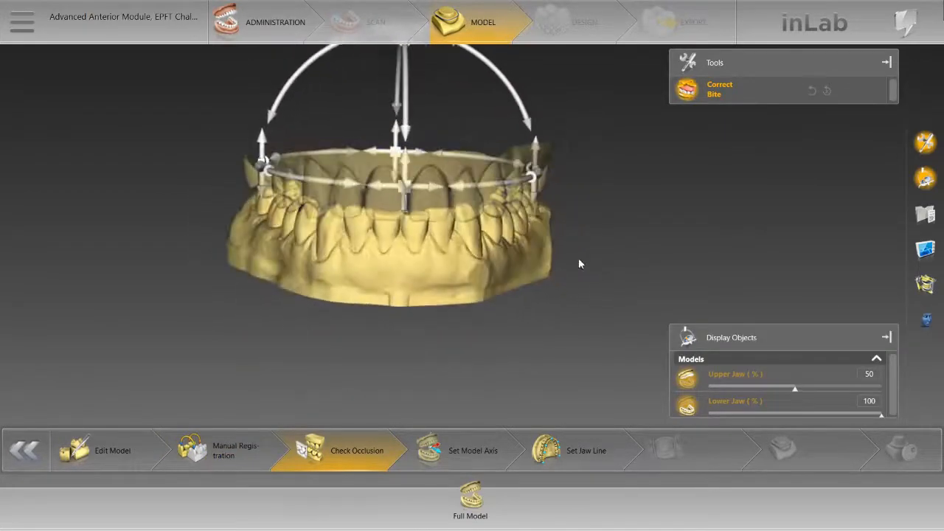
pyautogui.moveTo(522, 271); pyautogui.dragTo(518, 323, button='right')
pyautogui.scroll(3, 514, 324)
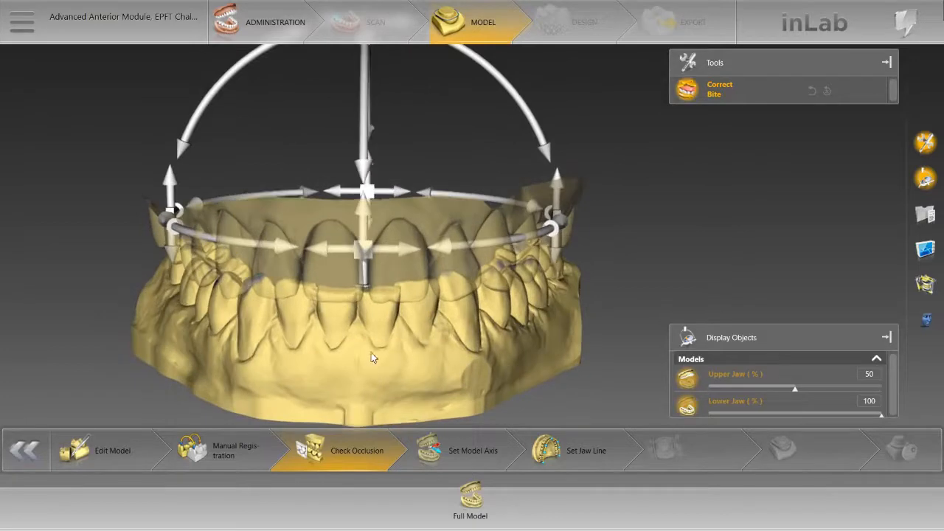
pyautogui.moveTo(373, 357); pyautogui.dragTo(367, 351)
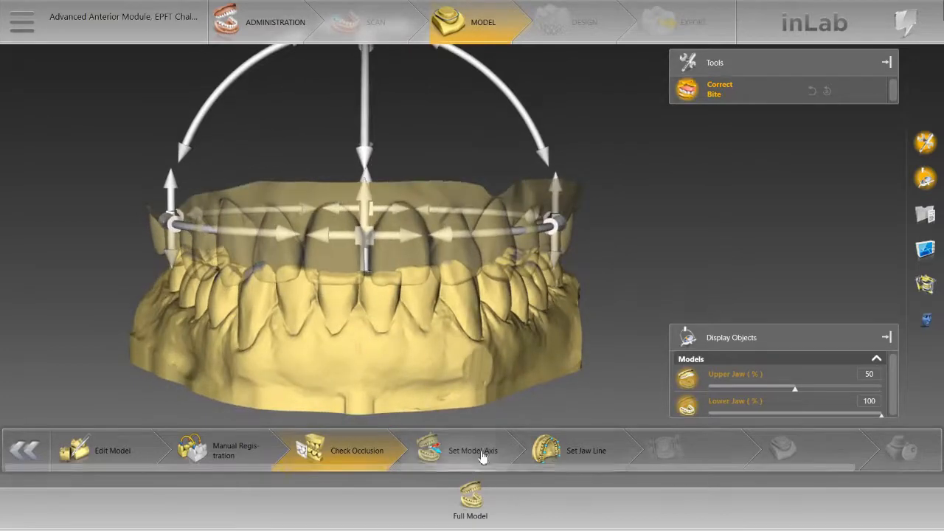
# Step: Set the upper jaw line, shifting its front midpoint outward, tooth markers 7 and 10 onto the laterals, and both ends to the rear molars
pyautogui.click(551, 451)
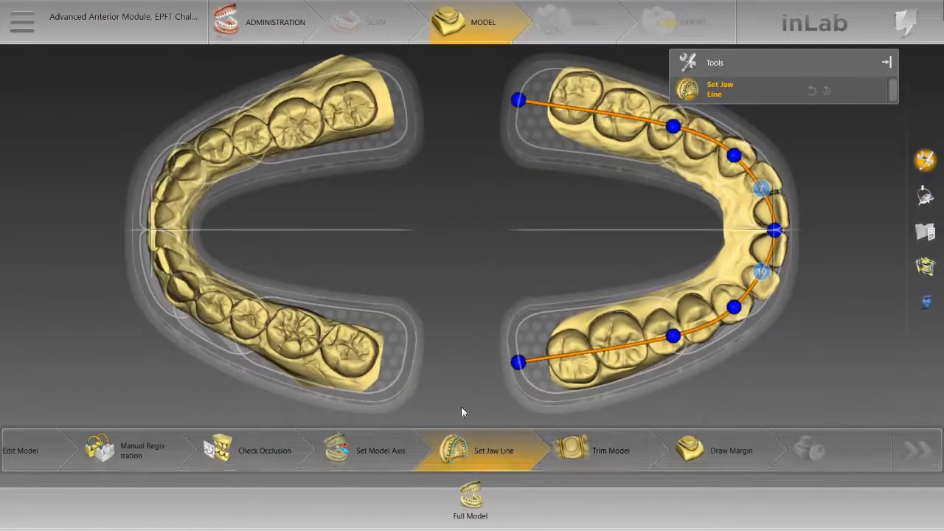
pyautogui.moveTo(773, 231); pyautogui.dragTo(785, 232)
pyautogui.moveTo(767, 271); pyautogui.dragTo(767, 284)
pyautogui.moveTo(766, 188); pyautogui.dragTo(767, 180)
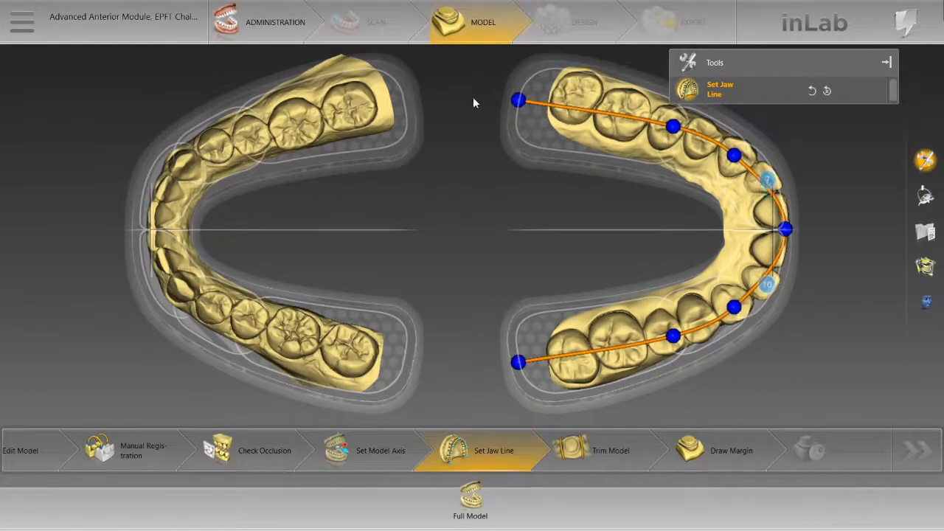
pyautogui.moveTo(517, 101); pyautogui.dragTo(543, 84)
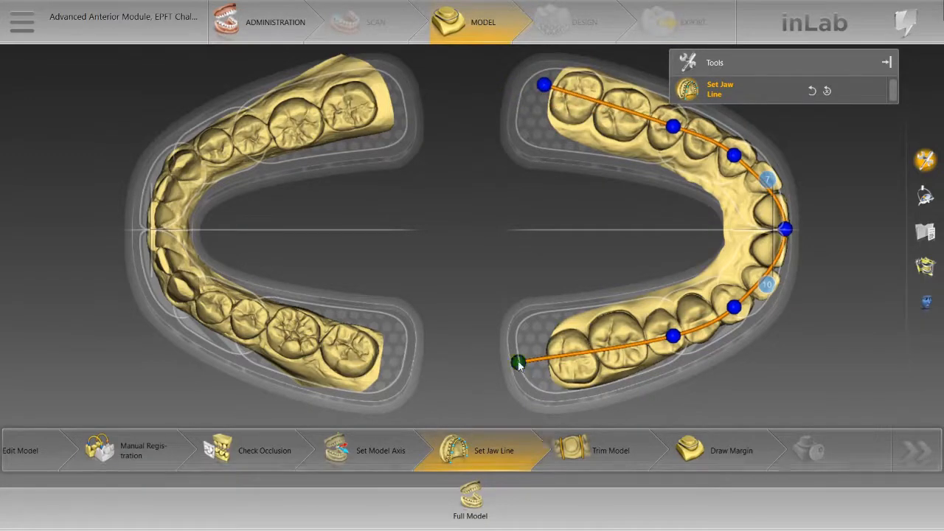
pyautogui.moveTo(517, 362); pyautogui.dragTo(545, 364)
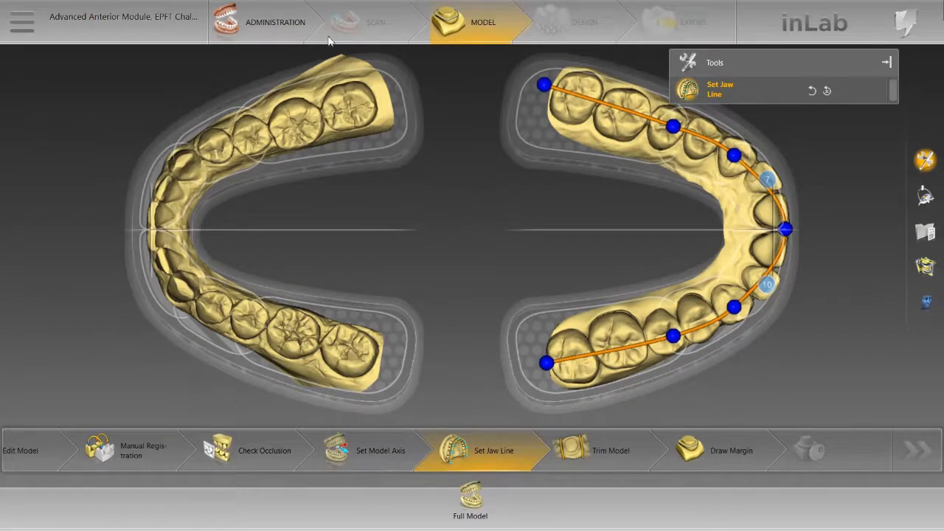
# Step: Return to the case administration and delete the existing 7-10 bridge restoration
pyautogui.click(295, 30)
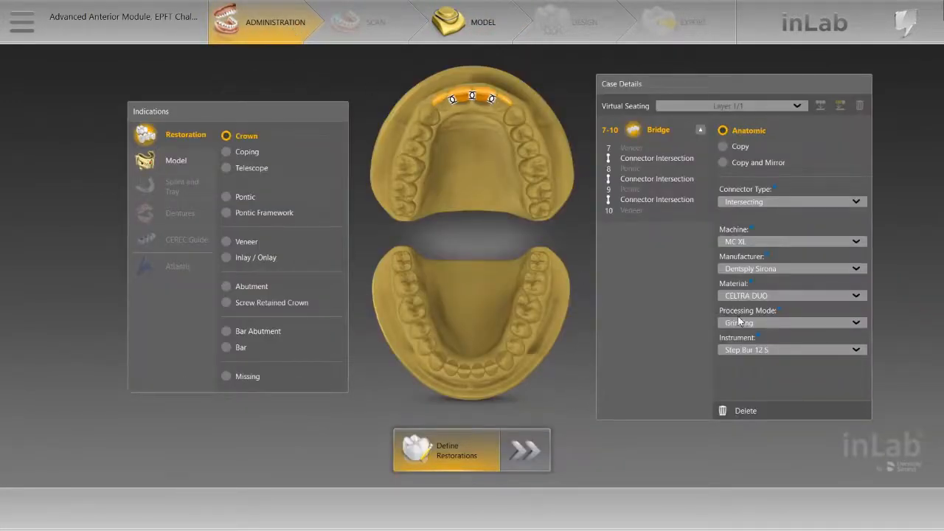
pyautogui.click(766, 417)
pyautogui.click(525, 292)
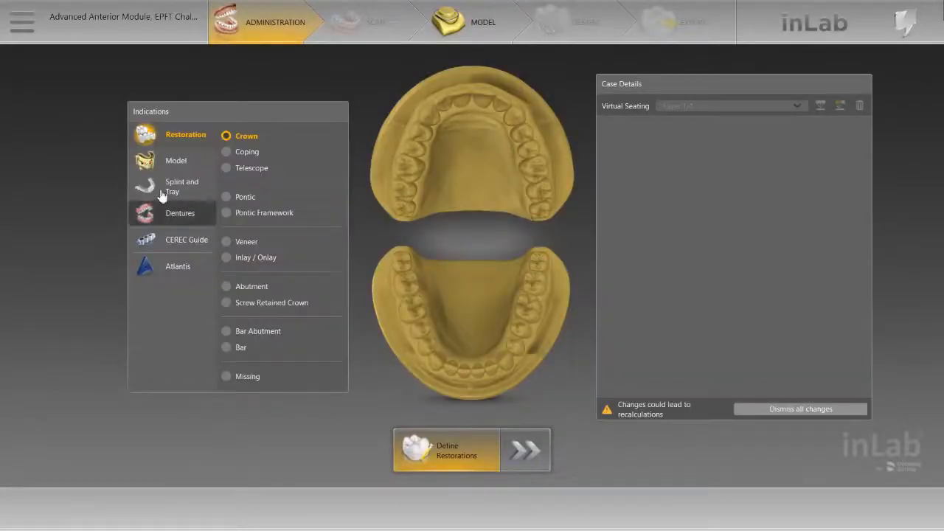
# Step: Define a new upper anterior bridge with pontics on teeth 8 and 9 and veneers on teeth 7 and 10
pyautogui.click(228, 197)
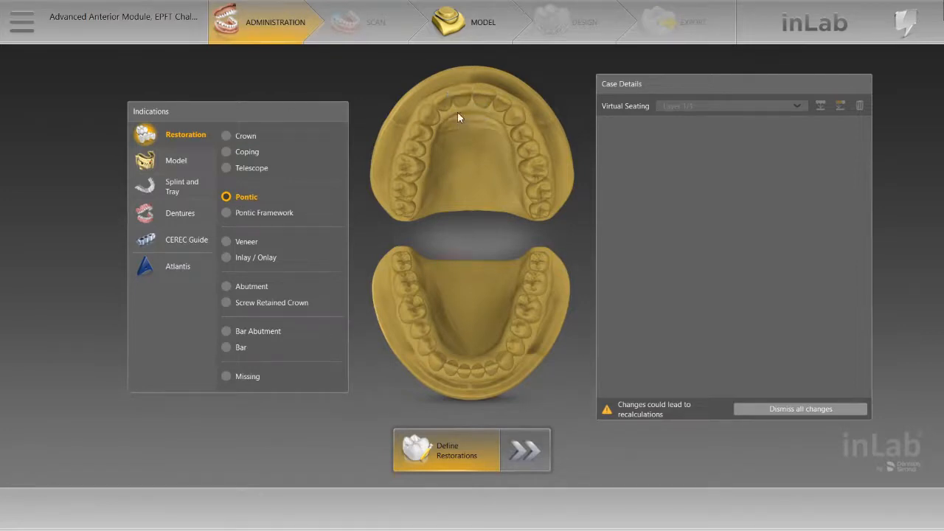
pyautogui.click(473, 98)
pyautogui.click(484, 99)
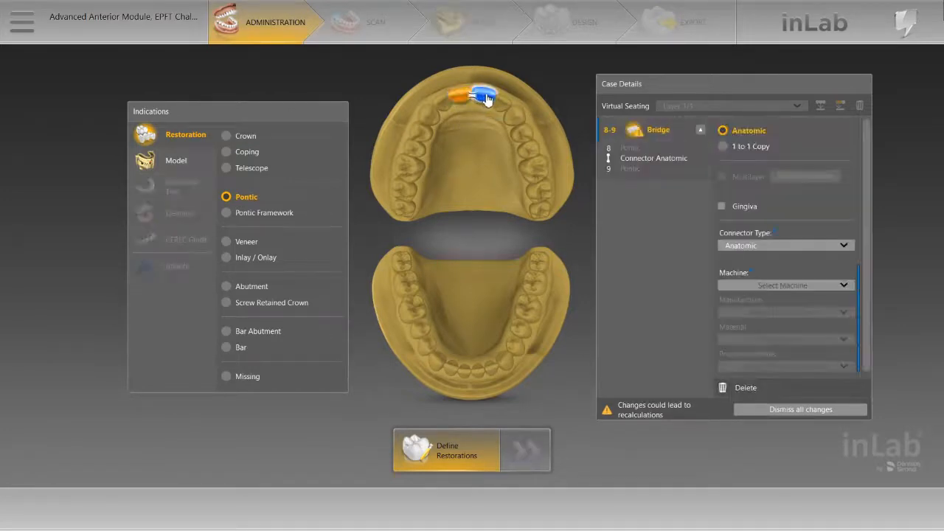
pyautogui.click(260, 236)
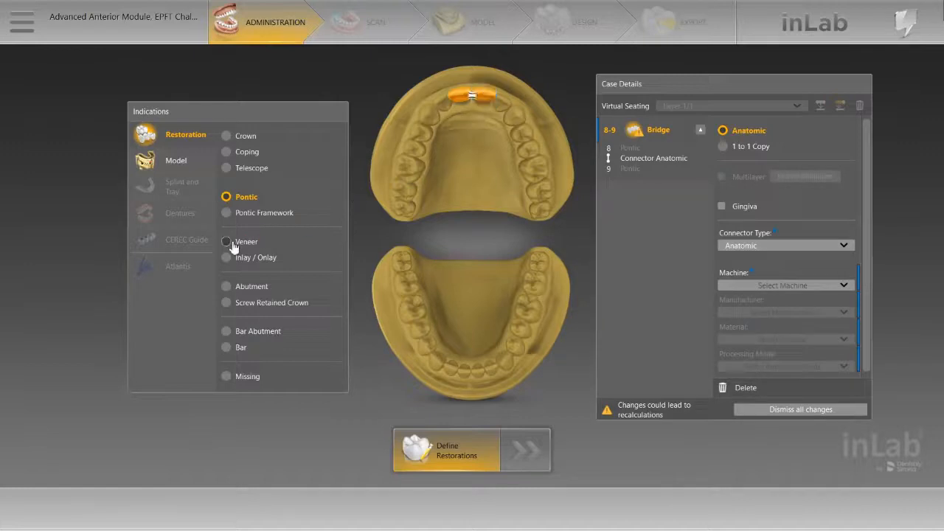
pyautogui.click(447, 107)
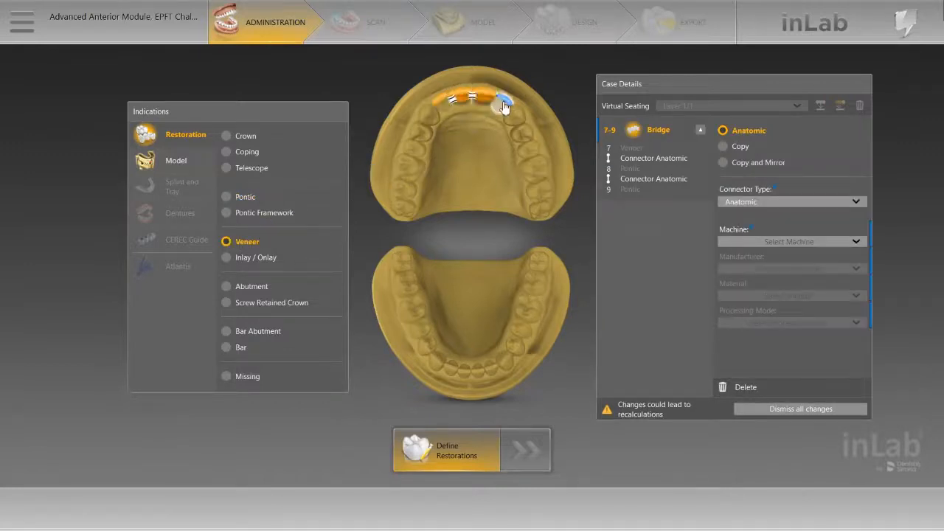
pyautogui.click(503, 103)
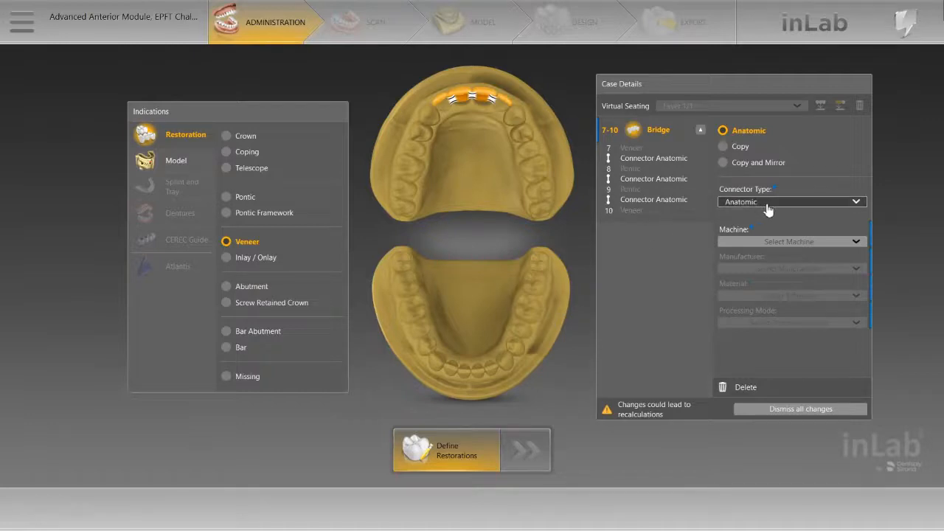
# Step: Set the bridge's connector type to Intersecting and its machine to MC XL
pyautogui.click(856, 204)
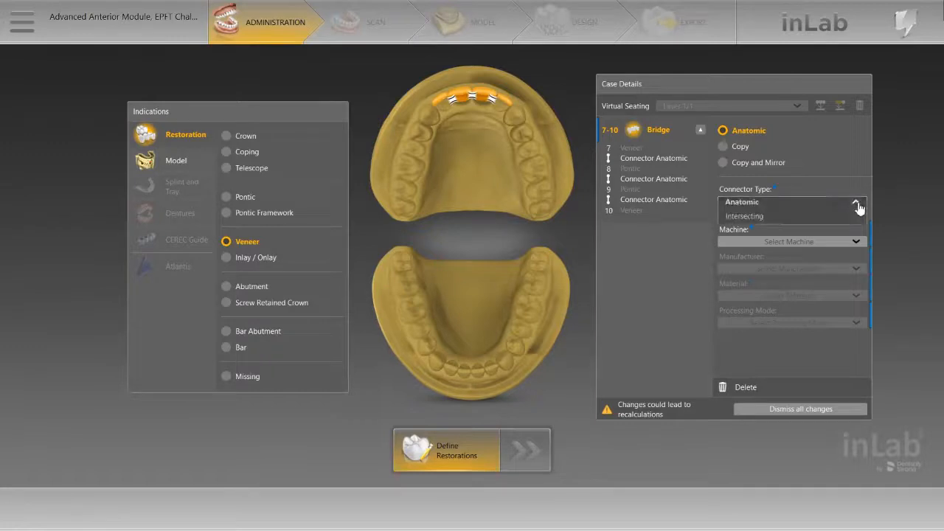
pyautogui.click(785, 222)
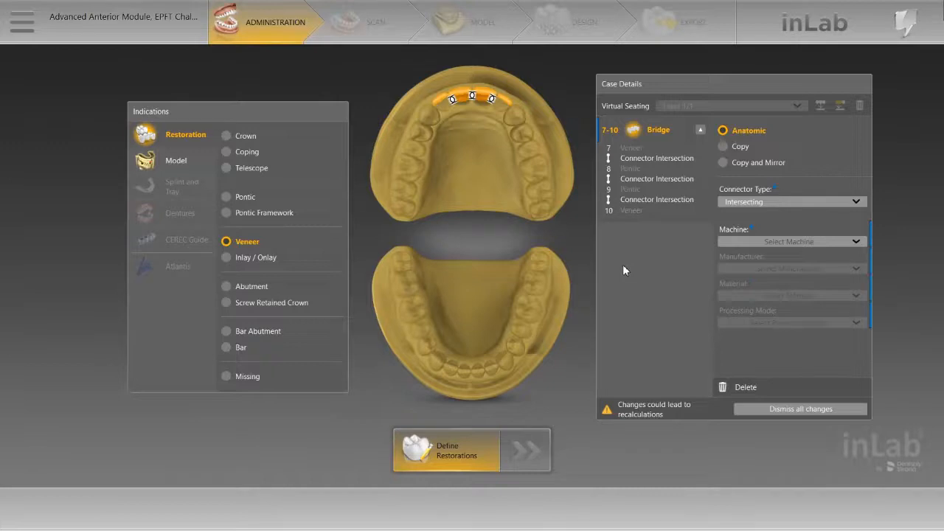
pyautogui.click(764, 243)
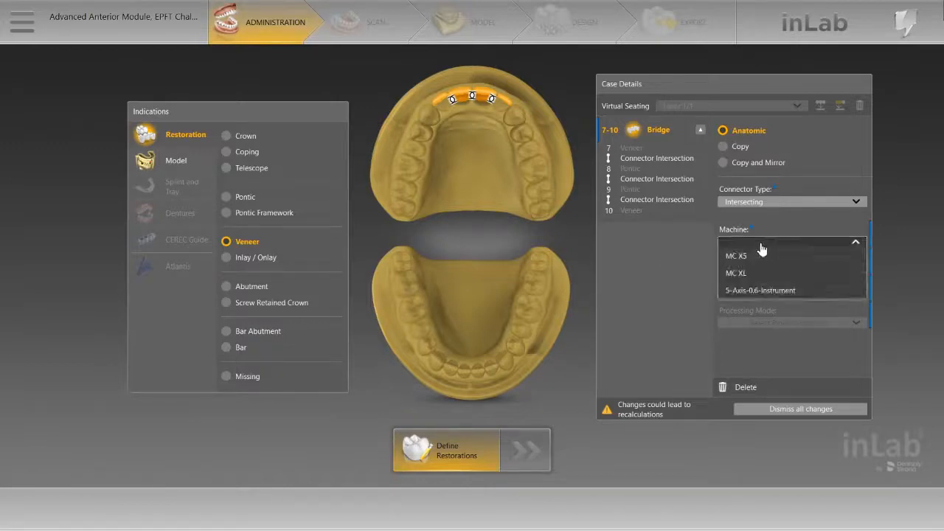
pyautogui.click(767, 272)
# Step: Choose Dentsply Sirona as manufacturer, CELTRA DUO as material and Step Bur 12 as instrument for the bridge
pyautogui.click(772, 270)
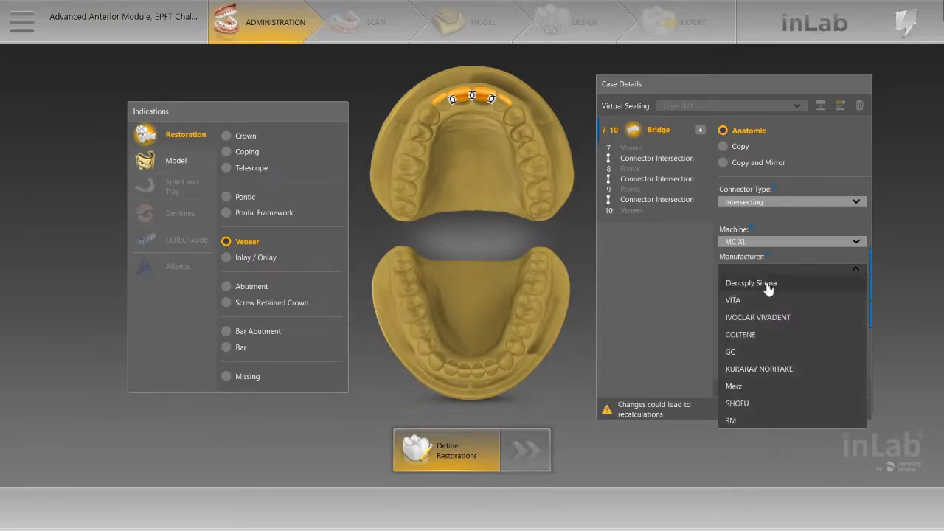
pyautogui.click(769, 284)
pyautogui.click(776, 296)
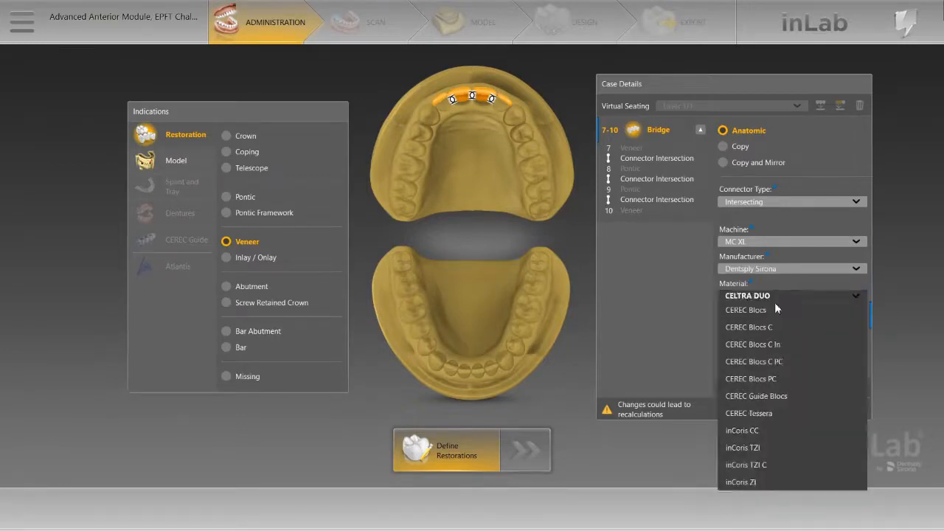
pyautogui.click(779, 312)
pyautogui.click(792, 350)
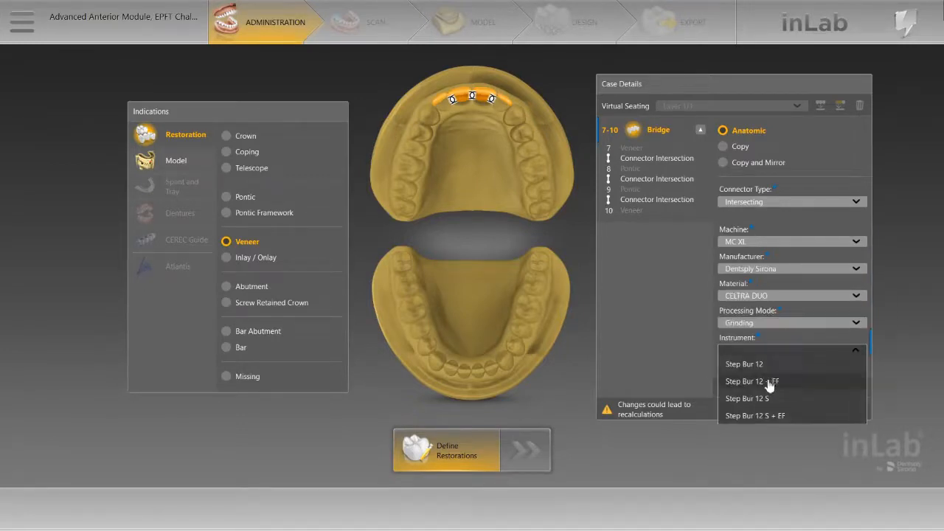
pyautogui.click(765, 361)
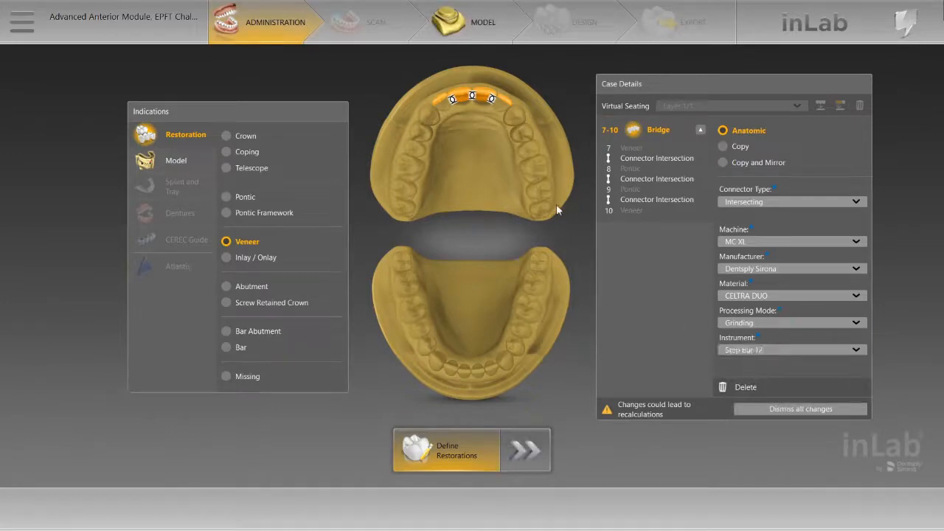
# Step: In the model phase, accept the tooth-center reset and move the upper jaw line's end, premolar and canine points to fit the teeth
pyautogui.click(459, 28)
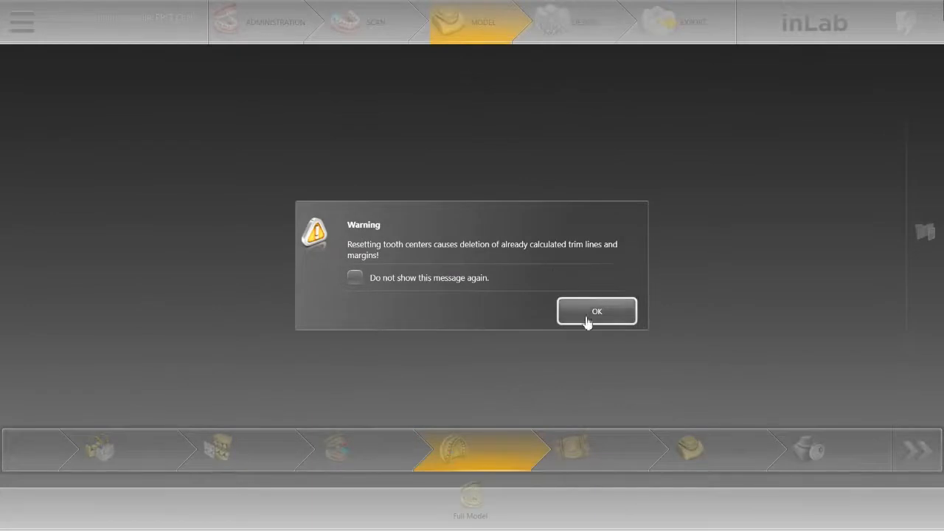
pyautogui.click(597, 317)
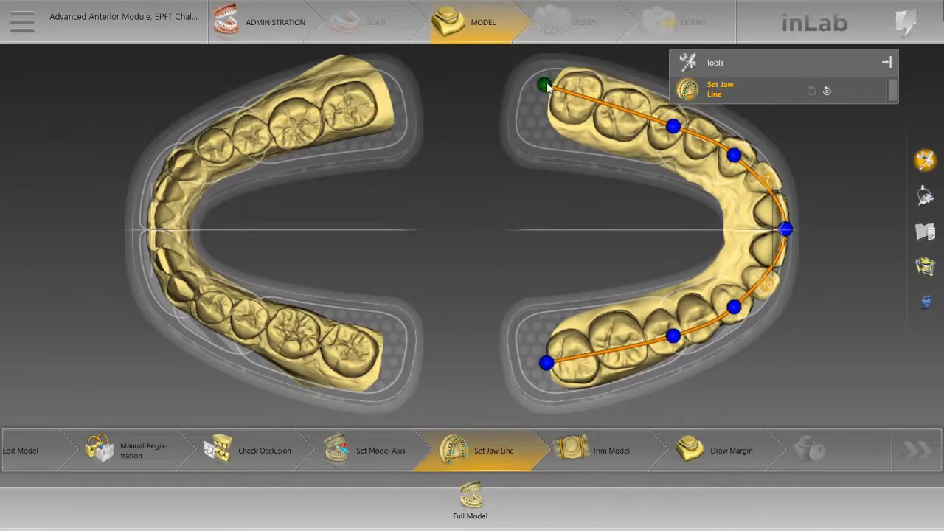
pyautogui.moveTo(543, 85); pyautogui.dragTo(549, 84)
pyautogui.moveTo(549, 361); pyautogui.dragTo(551, 365)
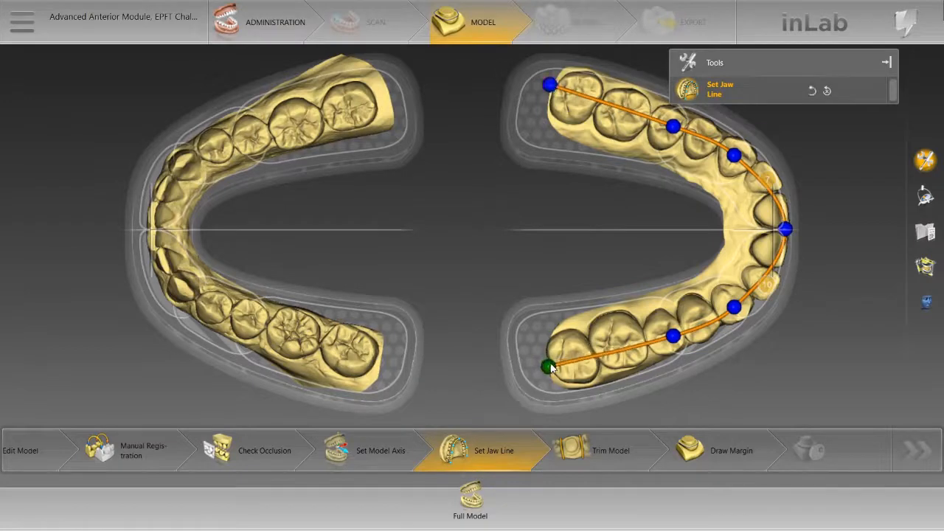
pyautogui.moveTo(739, 309); pyautogui.dragTo(742, 314)
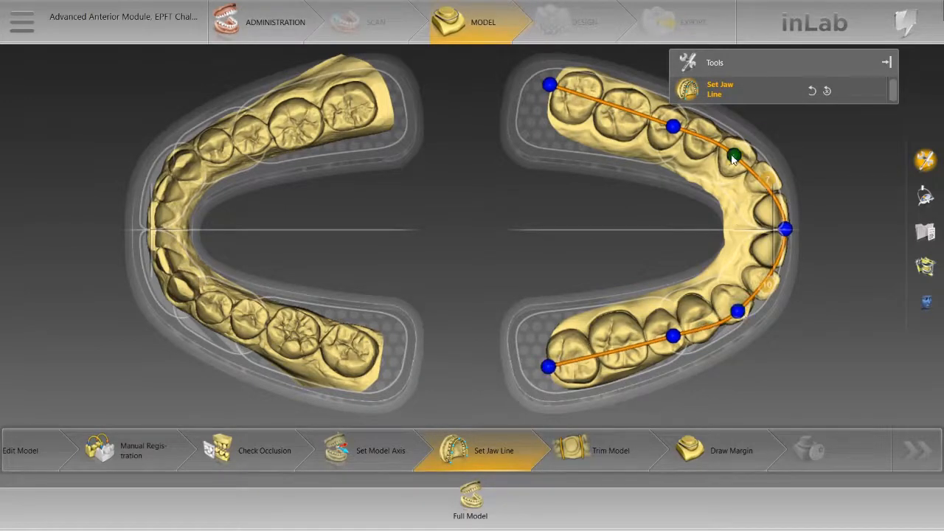
pyautogui.moveTo(734, 156); pyautogui.dragTo(735, 150)
pyautogui.moveTo(671, 125); pyautogui.dragTo(665, 121)
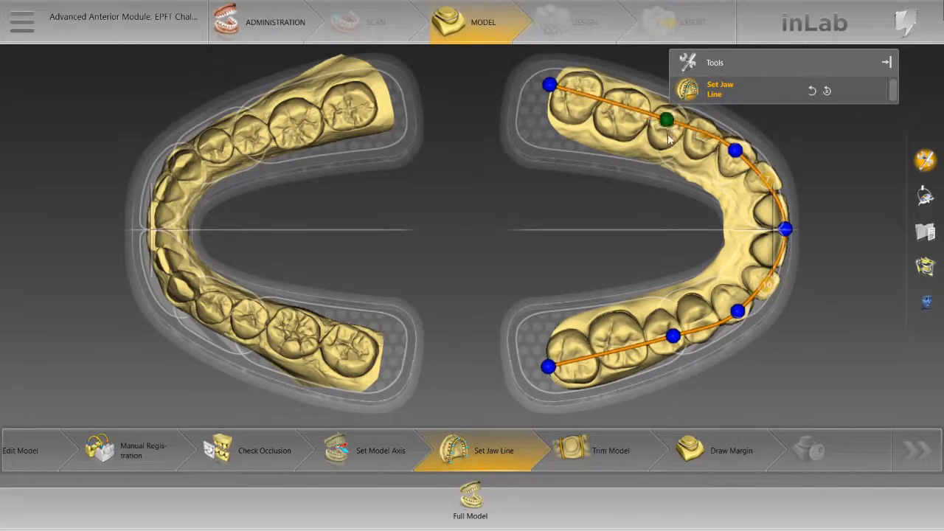
pyautogui.moveTo(671, 334); pyautogui.dragTo(663, 342)
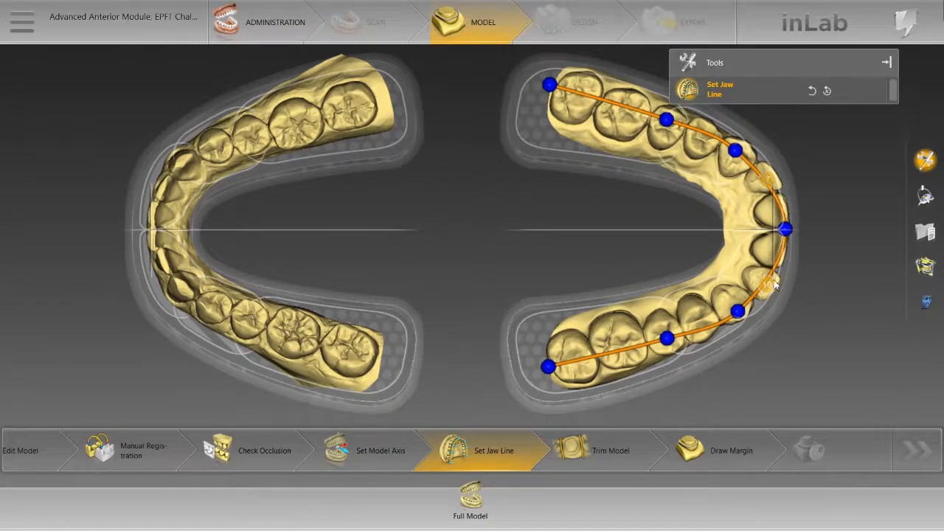
# Step: Draw the margins of veneers 7 and 10 manually as small closed loops on the lingual tooth surfaces
pyautogui.click(699, 454)
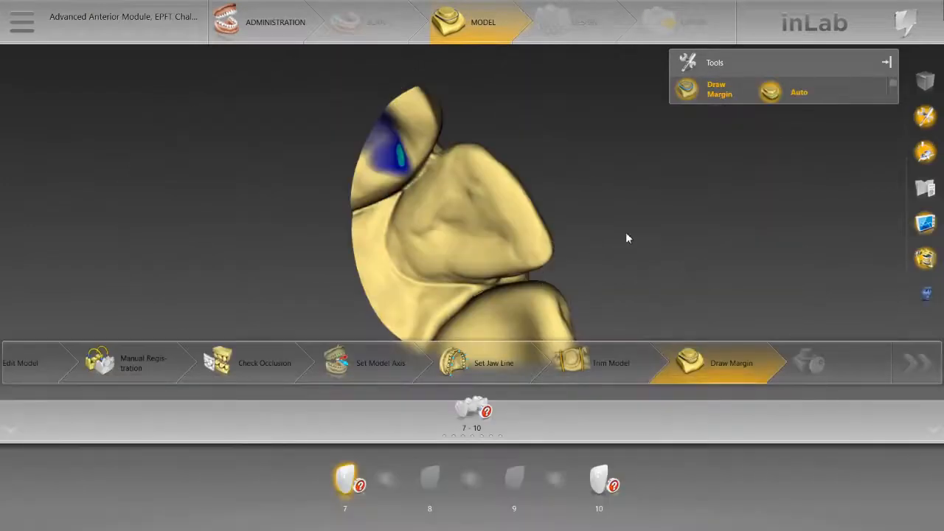
pyautogui.moveTo(521, 66); pyautogui.dragTo(434, 126, button='middle')
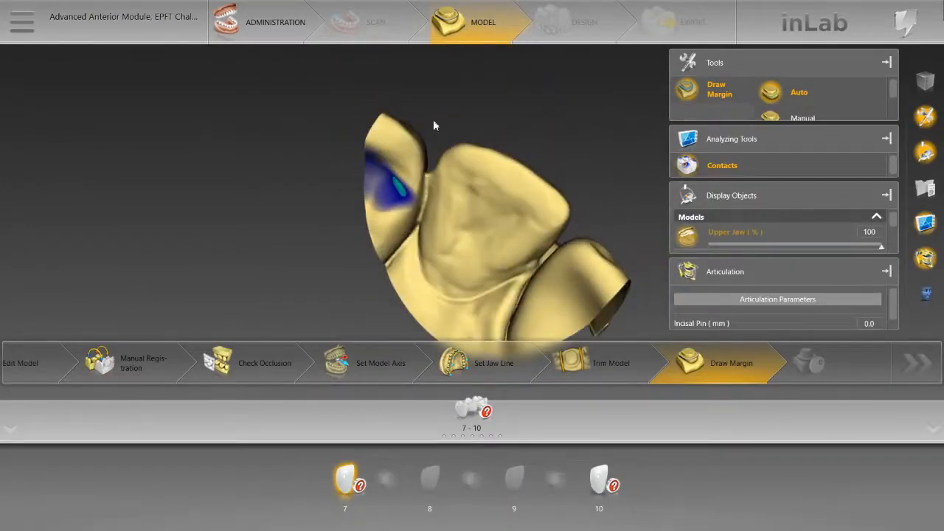
pyautogui.click(795, 117)
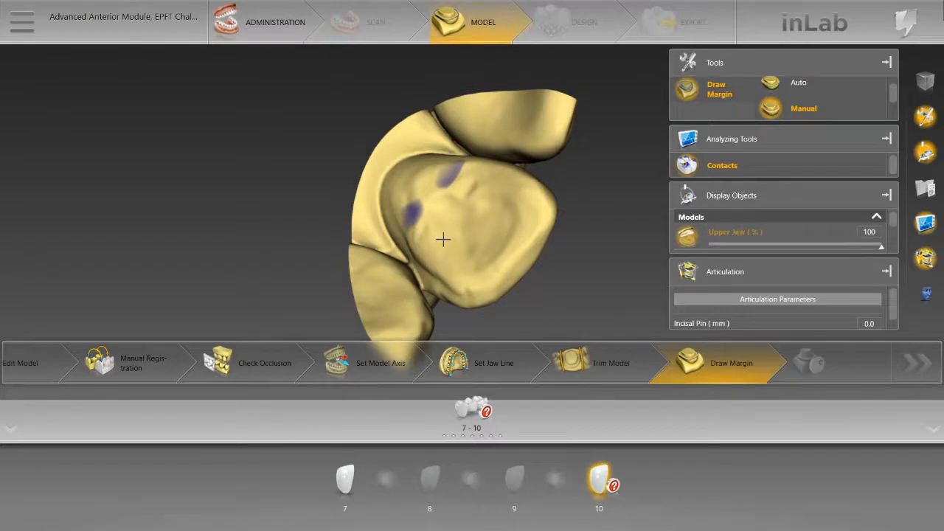
pyautogui.click(457, 199)
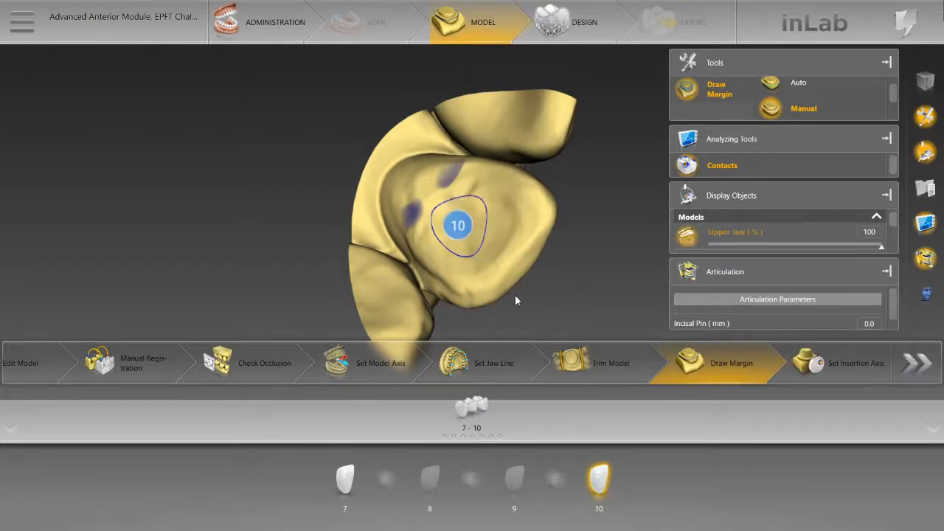
pyautogui.moveTo(551, 264); pyautogui.dragTo(543, 244)
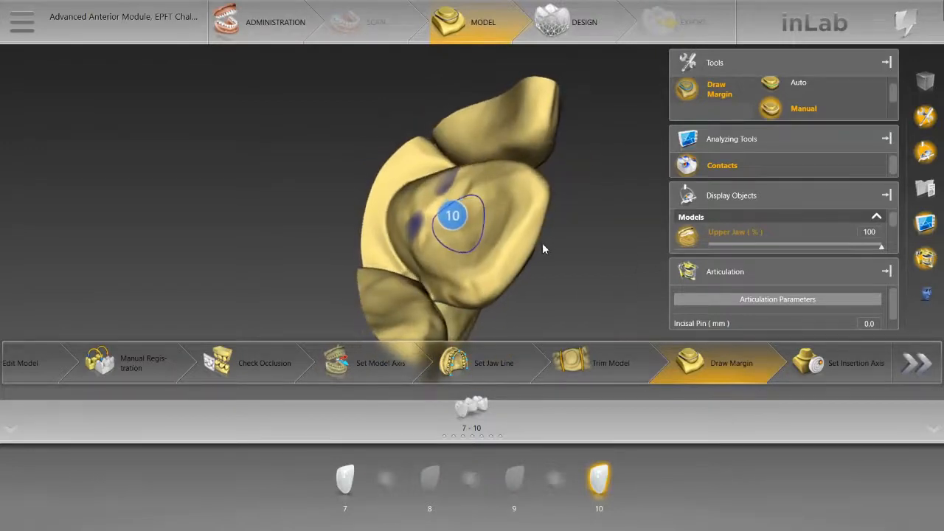
# Step: Align the insertion axis of the 7-10 bridge with the occlusal direction and check it from the labial side
pyautogui.click(848, 365)
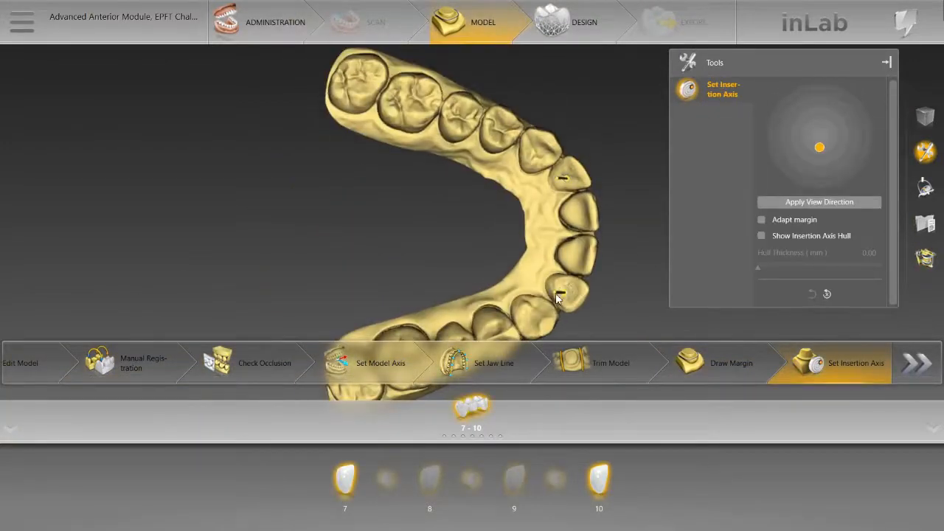
pyautogui.moveTo(558, 297); pyautogui.dragTo(566, 297)
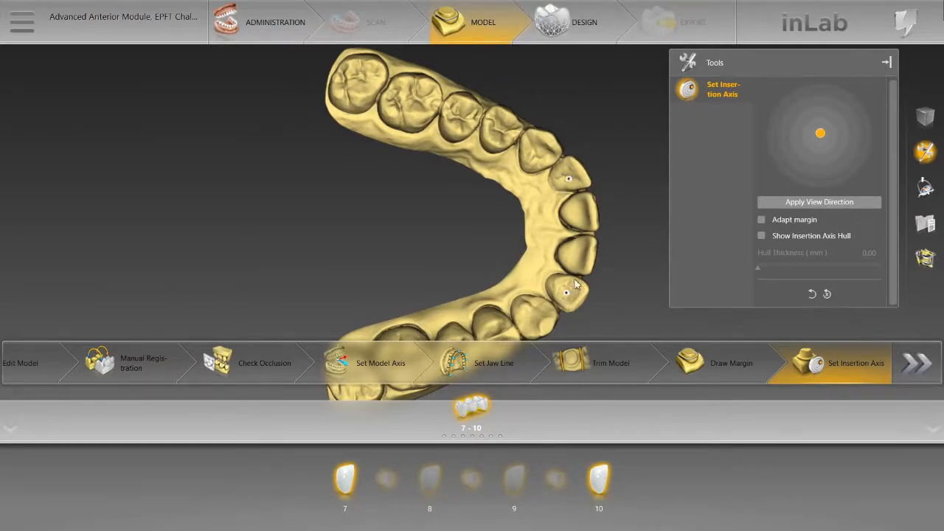
pyautogui.moveTo(528, 308); pyautogui.dragTo(462, 182)
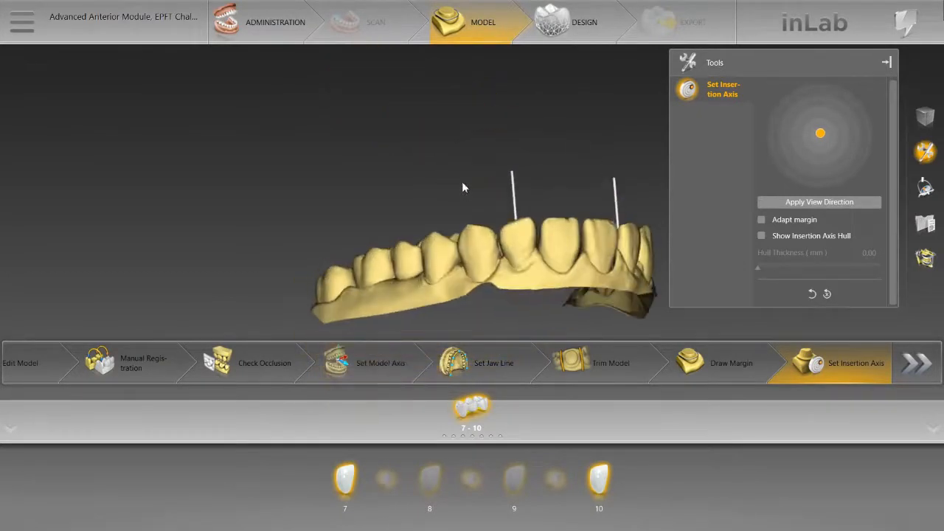
pyautogui.scroll(1, 545, 199)
pyautogui.moveTo(538, 198); pyautogui.dragTo(497, 163)
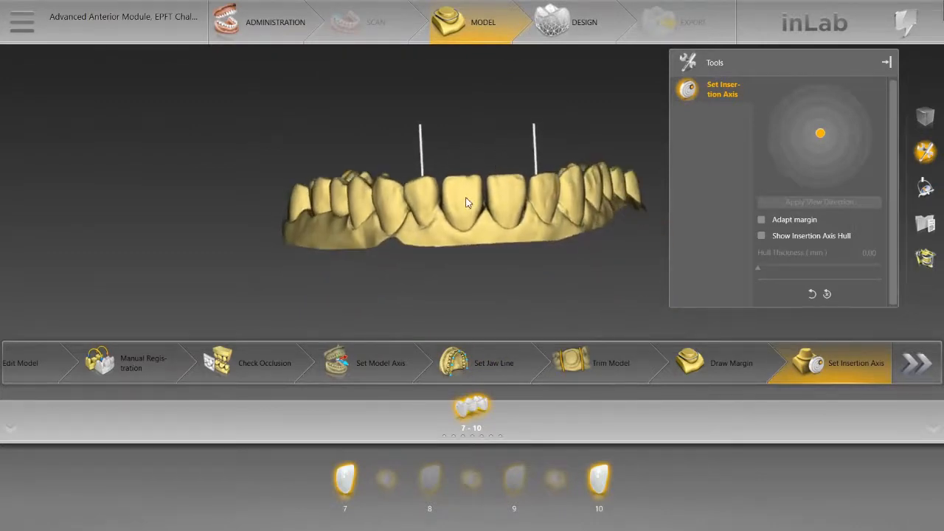
pyautogui.moveTo(463, 195); pyautogui.dragTo(486, 146)
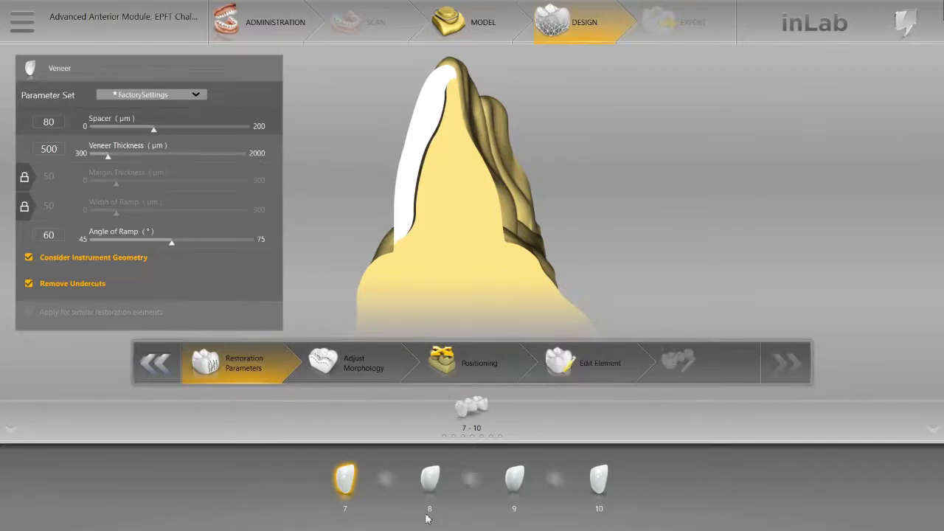
# Step: Try a gingival spacing of -2000 µm in the design parameters of pontic 8, and return it to 0 µm
pyautogui.click(429, 483)
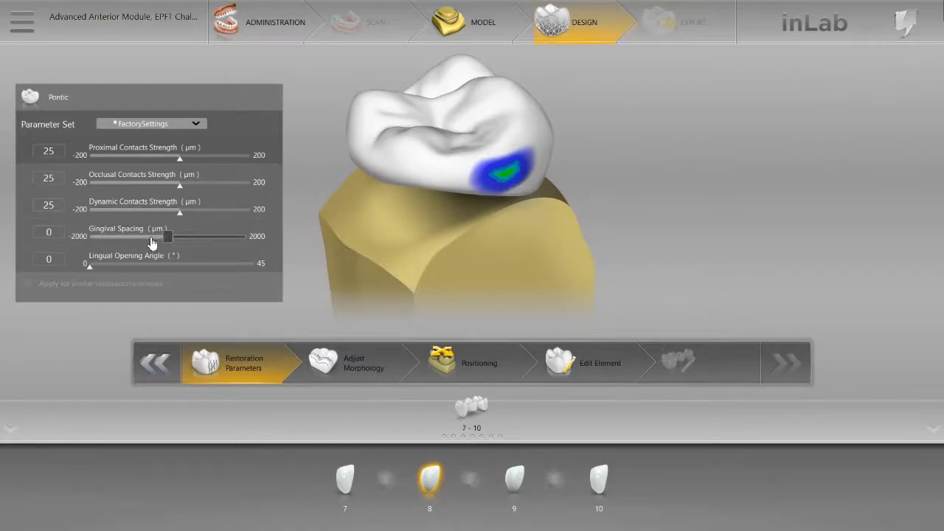
pyautogui.moveTo(166, 233); pyautogui.dragTo(92, 242)
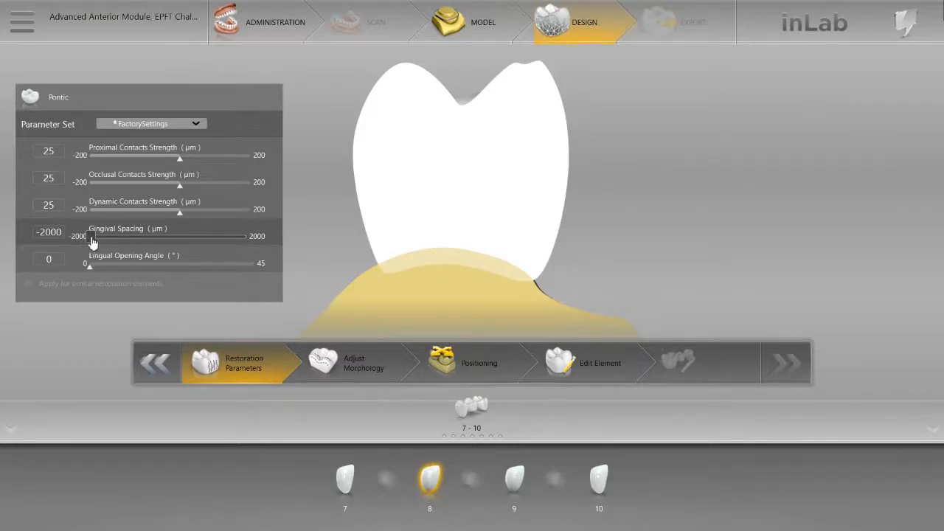
pyautogui.moveTo(91, 242); pyautogui.dragTo(168, 236)
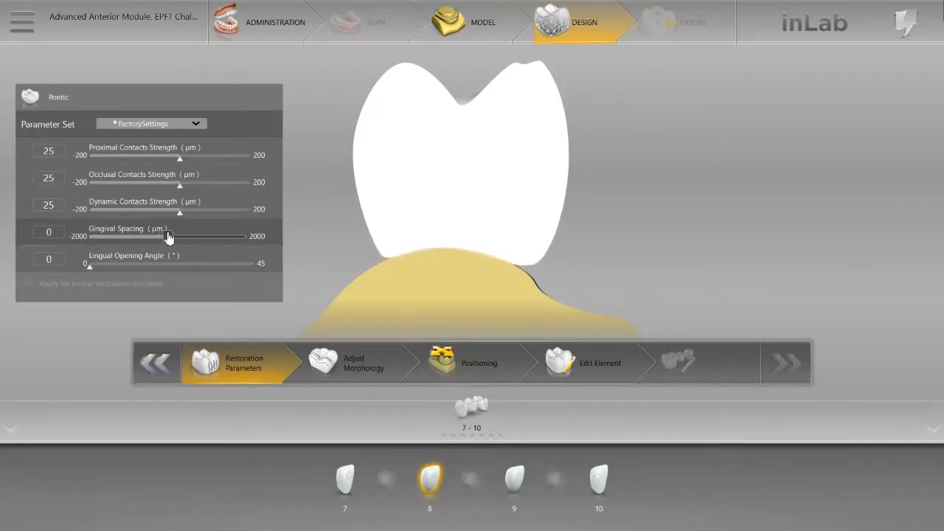
# Step: Return to the model phase, open the upper jaw for model editing and activate the Cut tool from a labial view
pyautogui.click(480, 37)
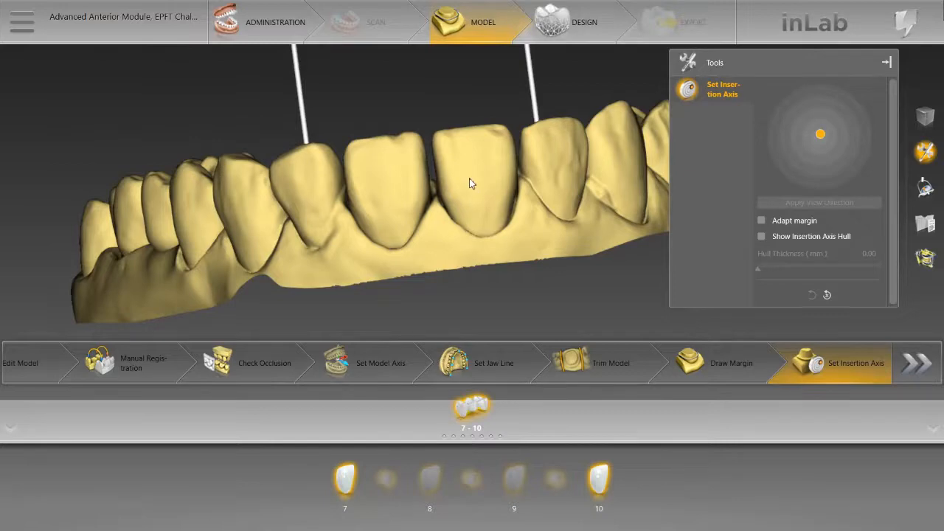
pyautogui.moveTo(470, 178); pyautogui.dragTo(470, 226)
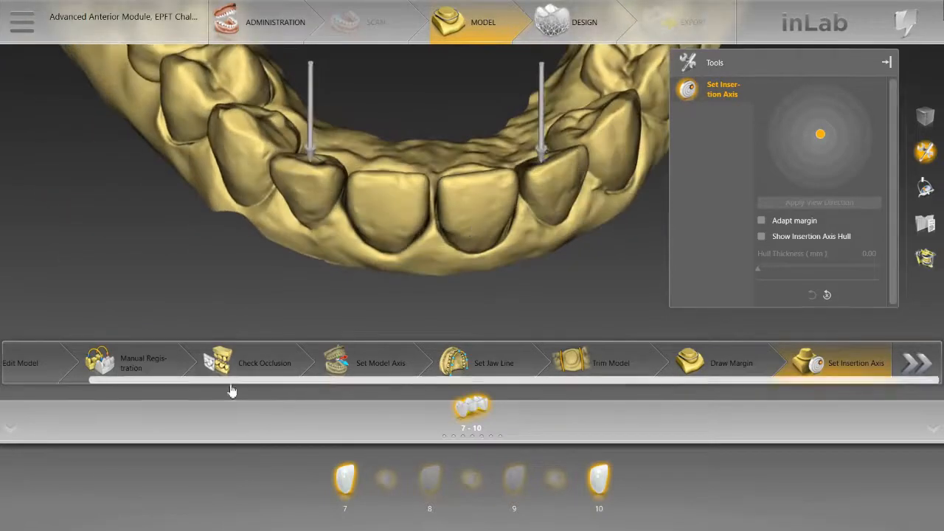
pyautogui.click(23, 363)
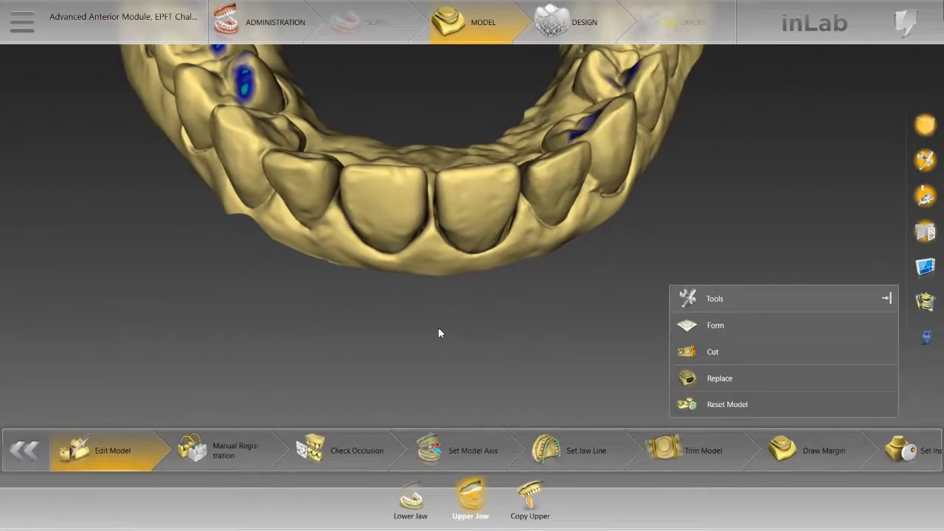
pyautogui.moveTo(429, 299); pyautogui.dragTo(491, 167)
pyautogui.click(712, 352)
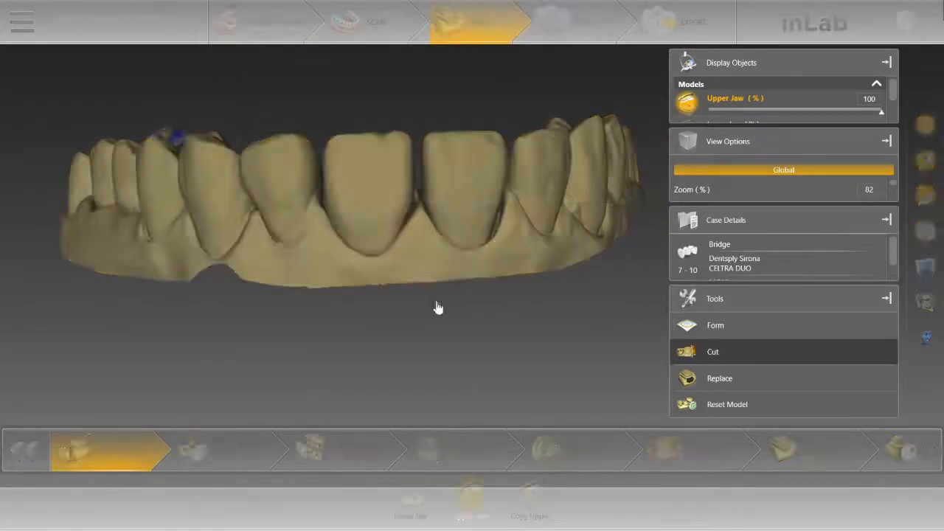
pyautogui.click(623, 315)
# Step: Try cutting central incisor 9 out of the upper jaw model with a line along its labial gingival outline
pyautogui.click(449, 313)
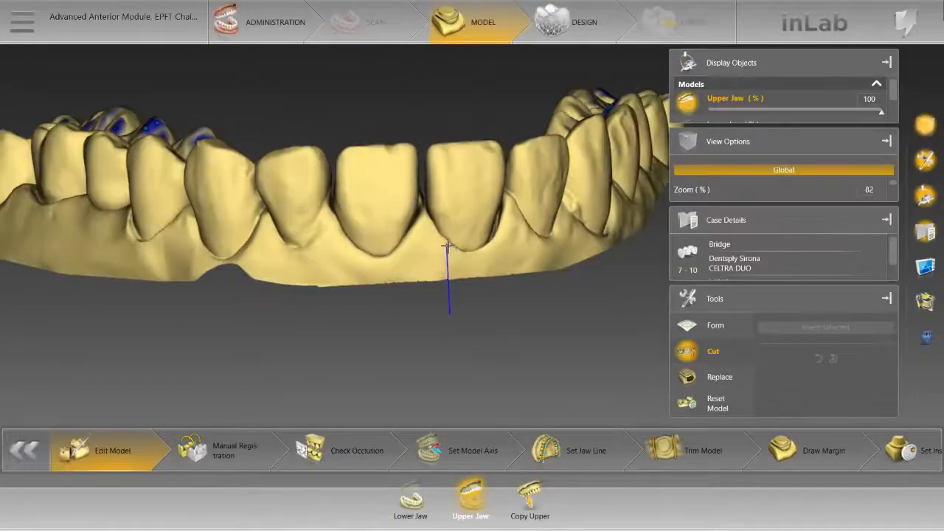
pyautogui.click(447, 246)
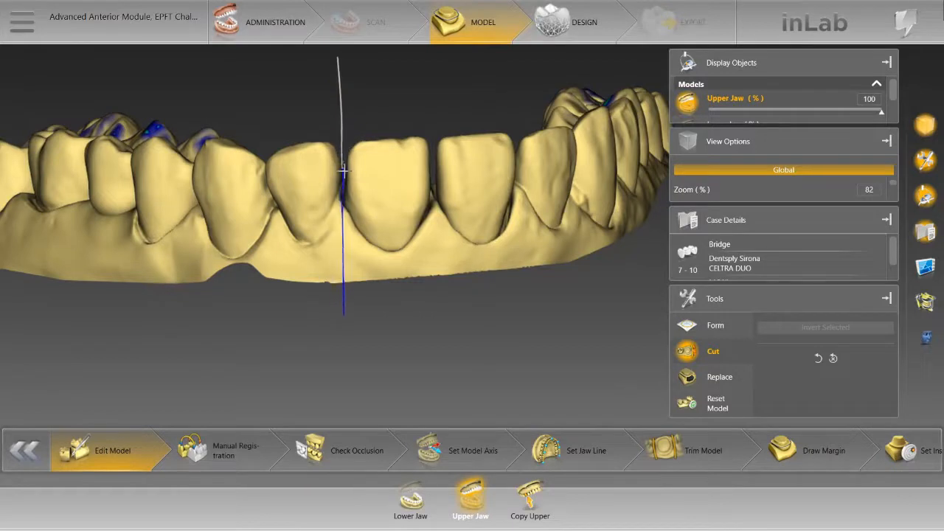
pyautogui.click(362, 234)
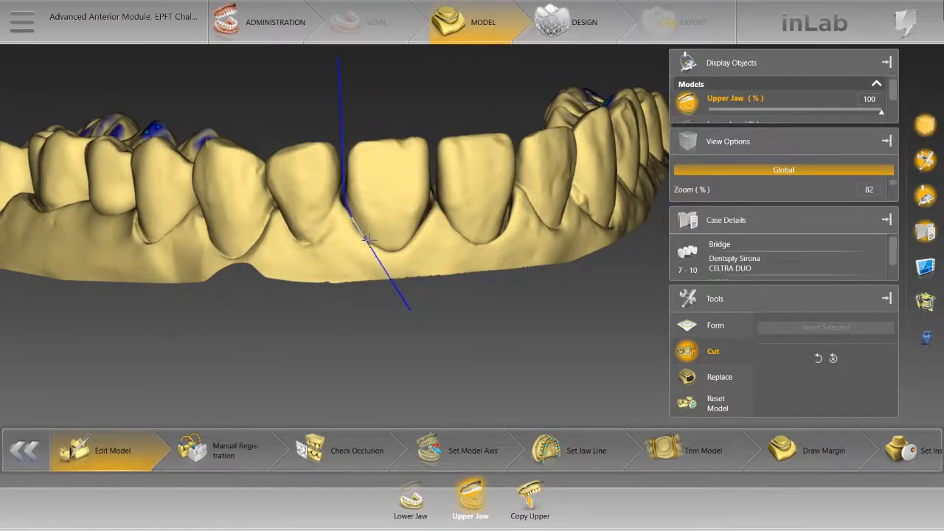
pyautogui.click(384, 250)
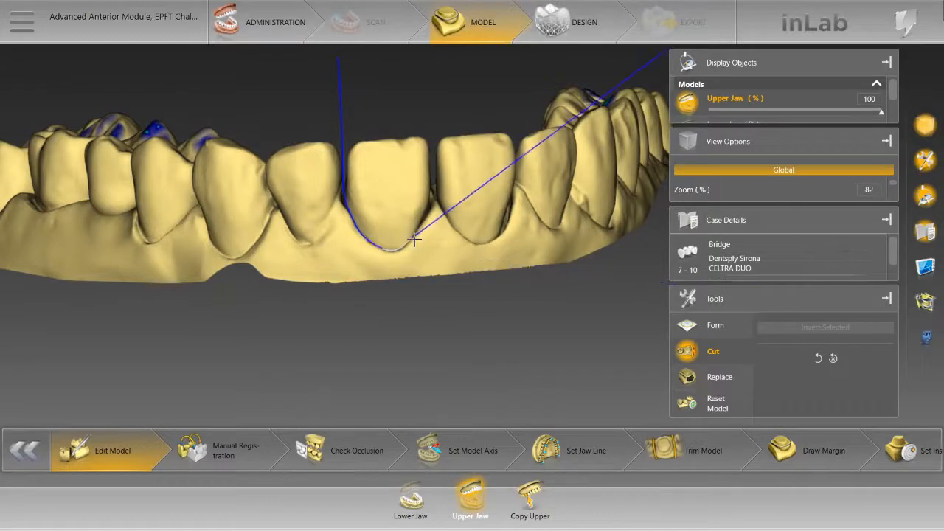
pyautogui.click(434, 212)
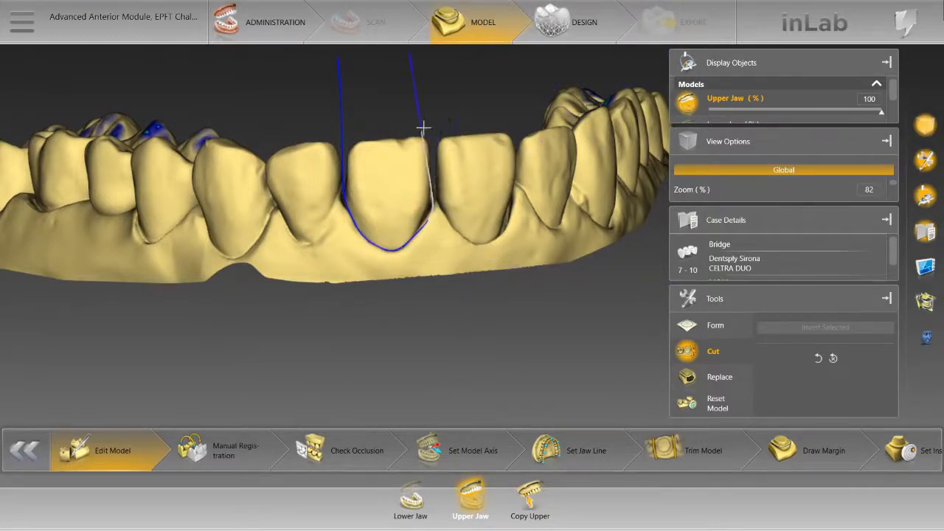
pyautogui.doubleClick(435, 106)
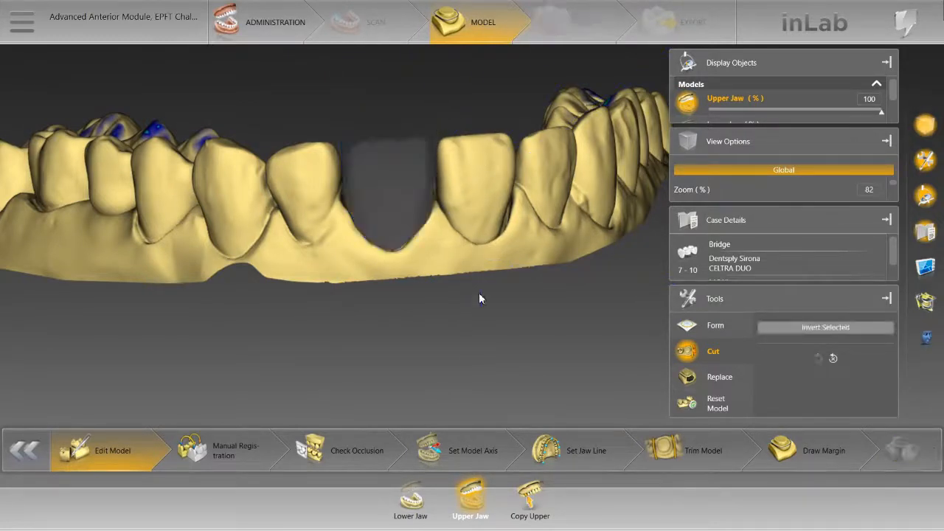
# Step: Try cutting central incisor 8 out of the upper jaw model along its gingival outline and inspect the arch occlusally
pyautogui.moveTo(404, 285); pyautogui.dragTo(358, 303)
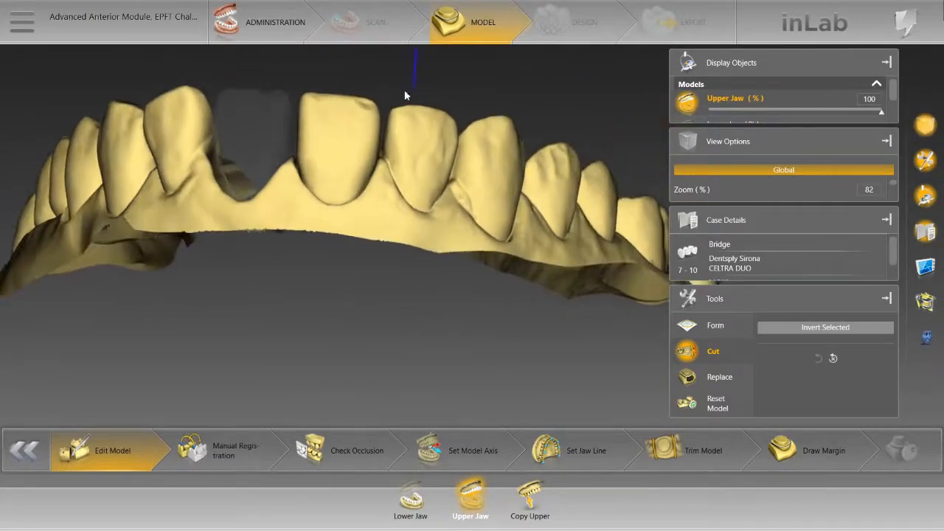
pyautogui.click(381, 78)
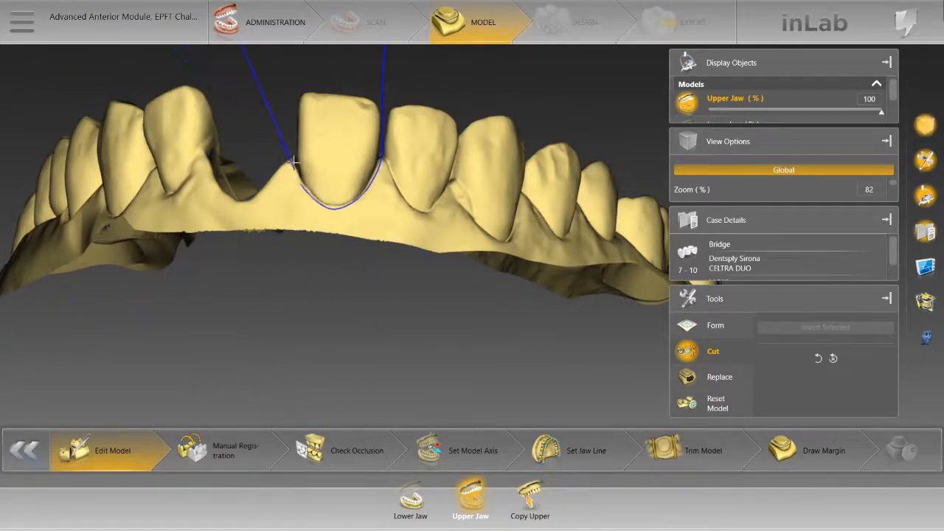
pyautogui.click(289, 105)
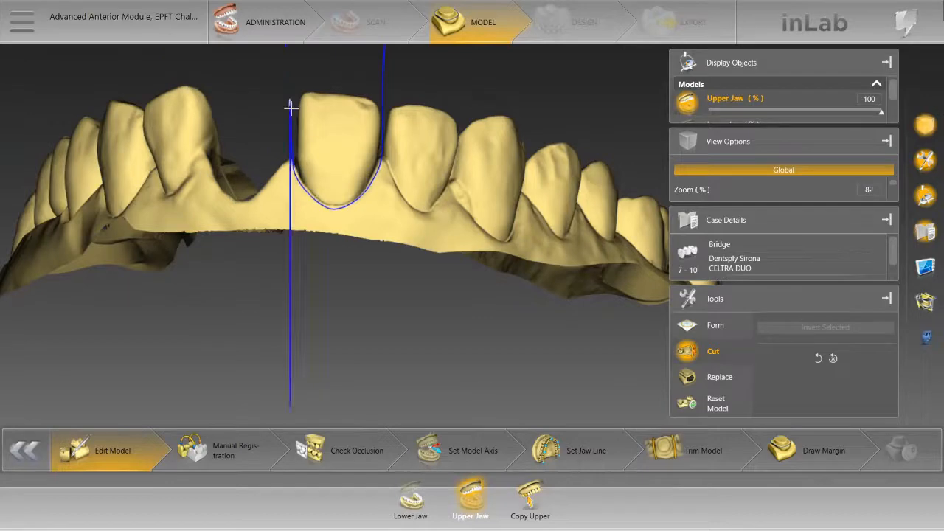
pyautogui.doubleClick(290, 66)
pyautogui.scroll(-3, 288, 118)
pyautogui.moveTo(287, 118); pyautogui.dragTo(332, 217)
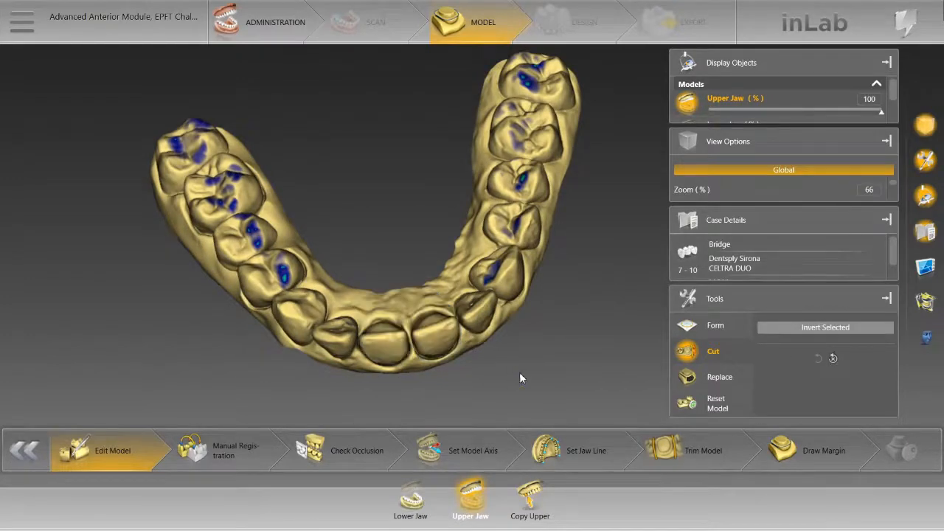
# Step: Cut central incisor 9 out of the upper jaw model from an occlusal view with a closed line around its gingival outline
pyautogui.scroll(-1, 516, 371)
pyautogui.moveTo(514, 368); pyautogui.dragTo(569, 281, button='right')
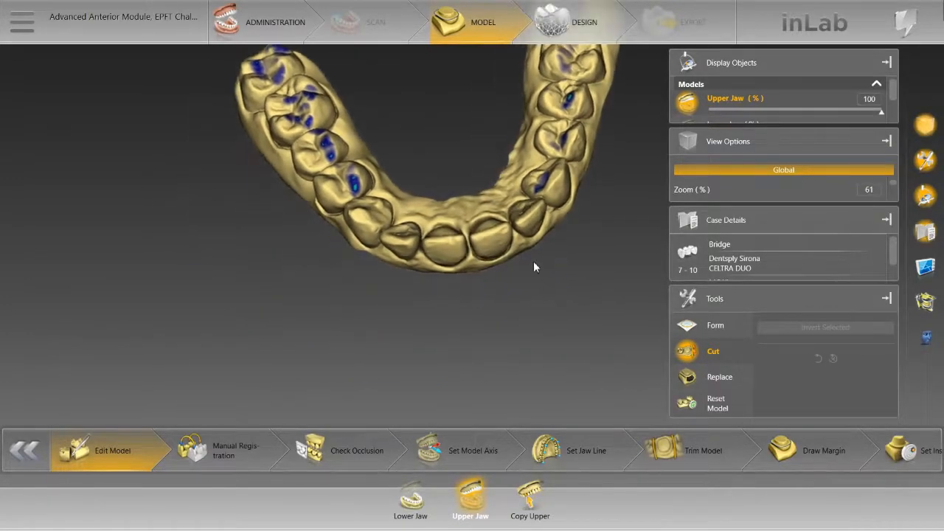
pyautogui.scroll(5, 533, 261)
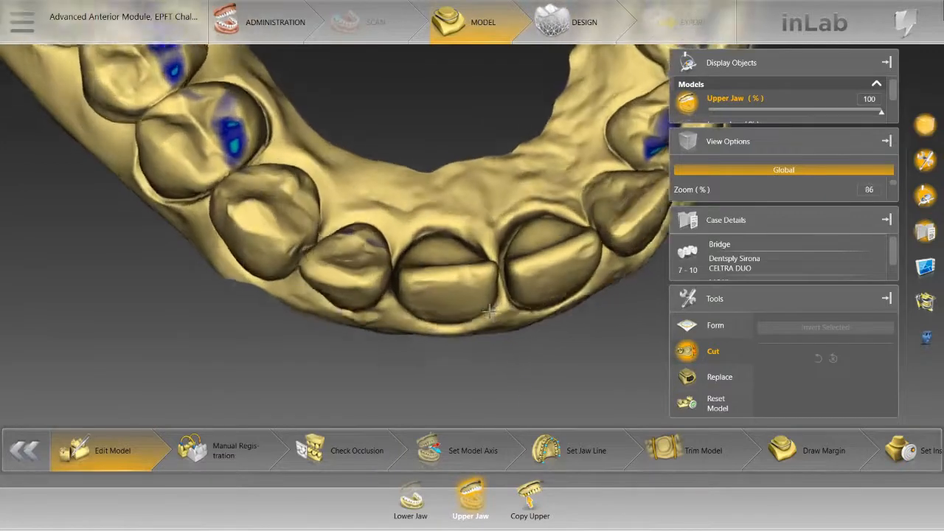
pyautogui.moveTo(490, 311); pyautogui.dragTo(483, 303)
pyautogui.doubleClick(381, 297)
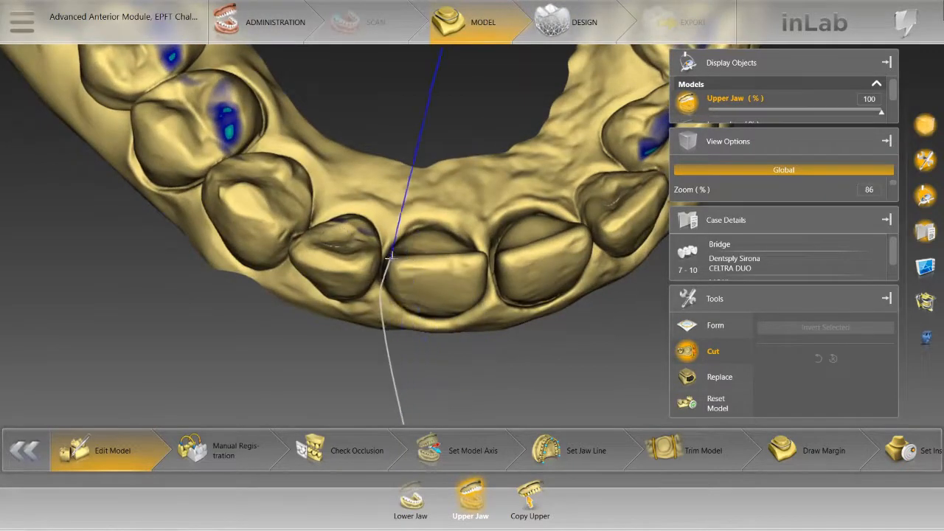
pyautogui.click(385, 249)
pyautogui.click(413, 224)
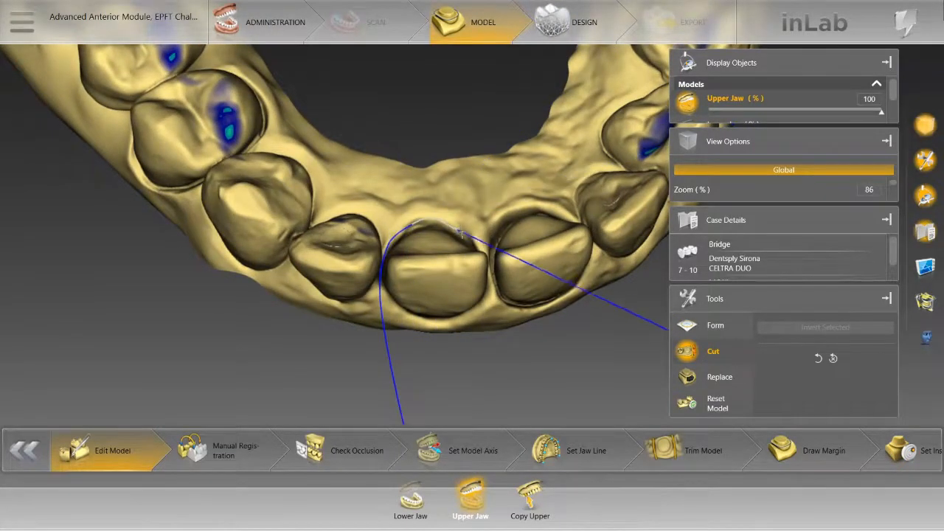
pyautogui.click(487, 241)
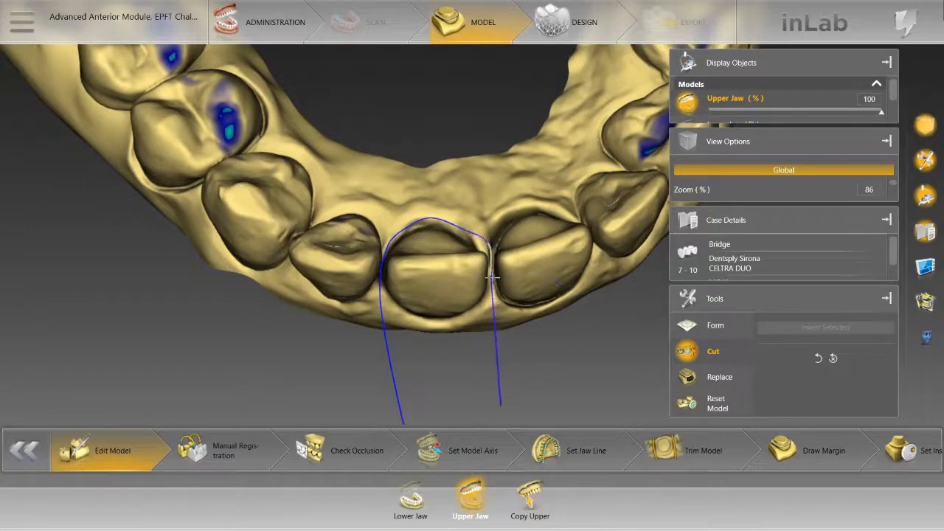
pyautogui.click(483, 311)
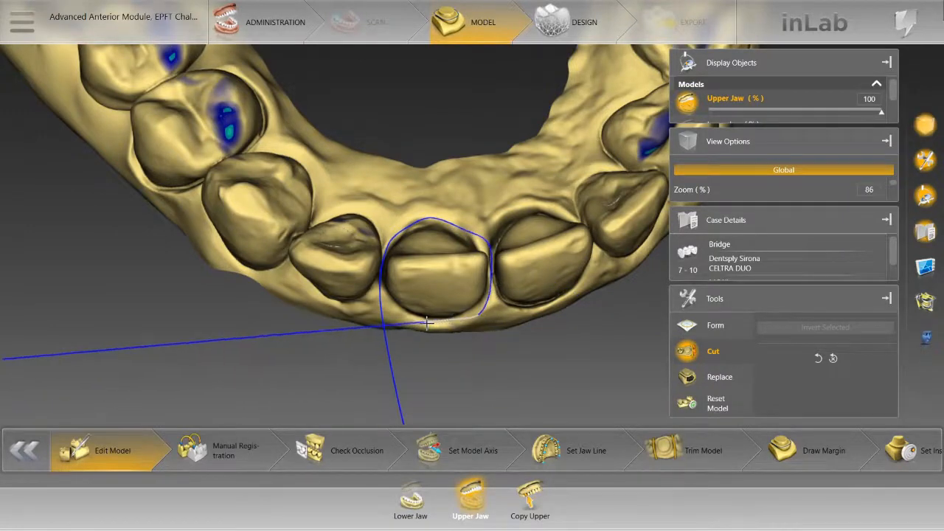
pyautogui.click(404, 318)
pyautogui.click(381, 288)
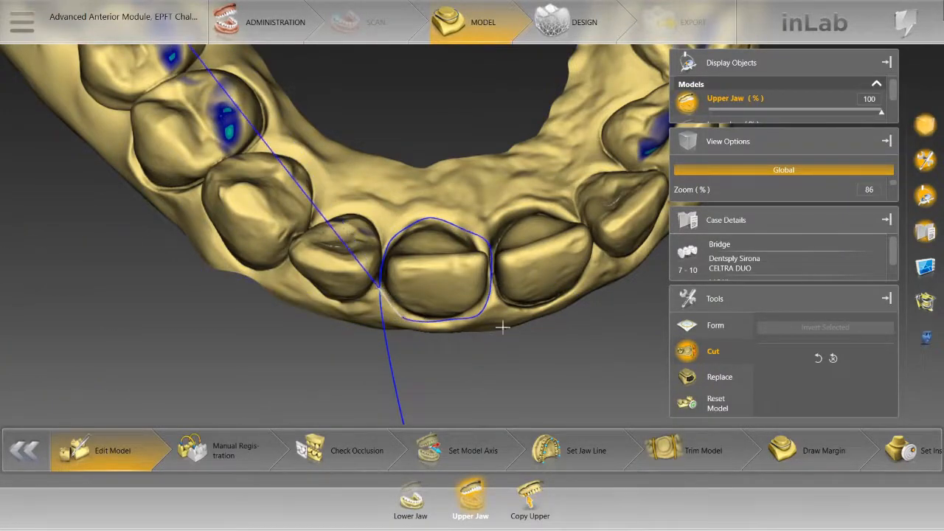
pyautogui.moveTo(503, 408); pyautogui.dragTo(448, 295)
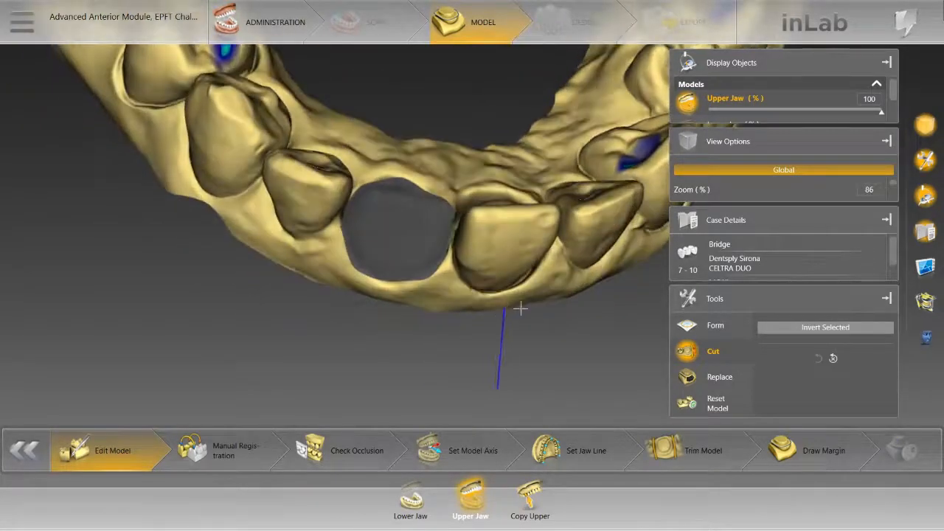
# Step: Cut central incisor 8 out of the upper jaw model from a labial view with a line following its gingival margin
pyautogui.moveTo(564, 336); pyautogui.dragTo(478, 324)
pyautogui.moveTo(385, 329); pyautogui.dragTo(340, 342)
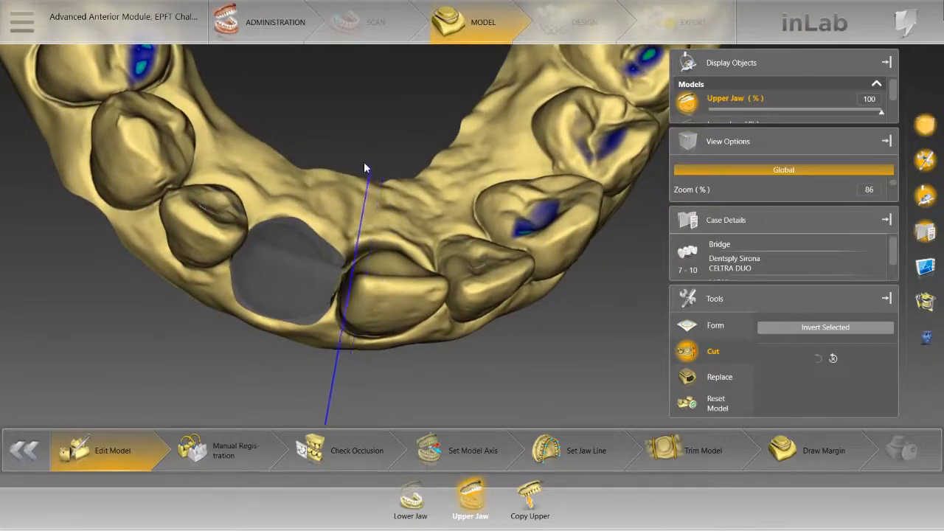
pyautogui.moveTo(363, 162); pyautogui.dragTo(338, 117)
pyautogui.moveTo(328, 238); pyautogui.dragTo(338, 332)
pyautogui.moveTo(338, 232); pyautogui.dragTo(333, 380, button='middle')
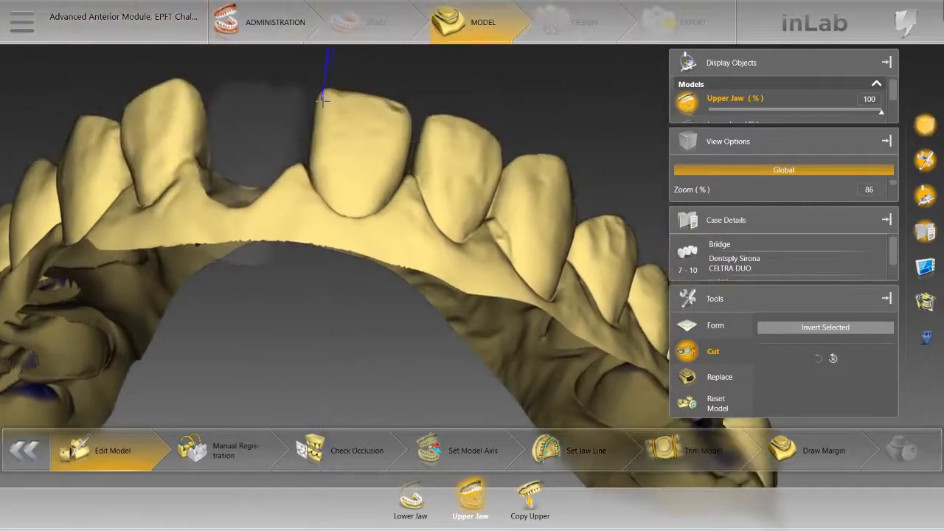
pyautogui.click(307, 84)
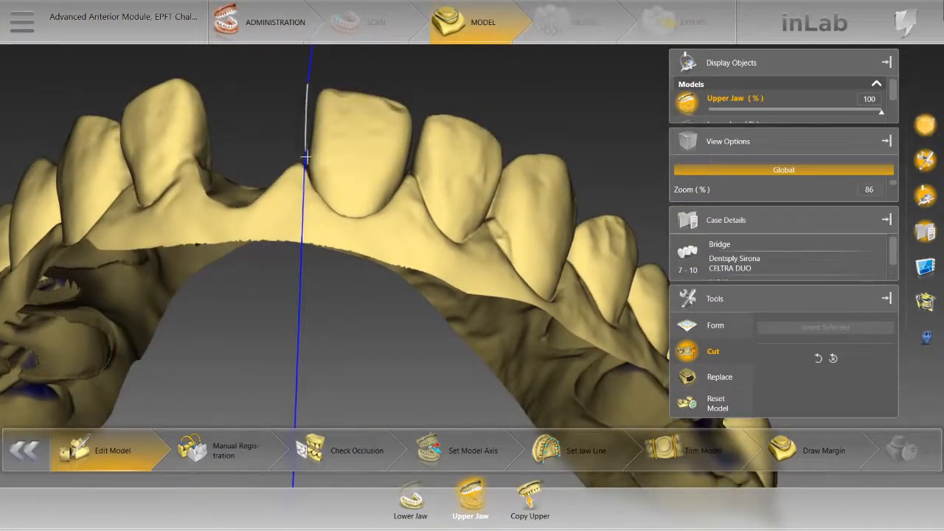
pyautogui.click(312, 181)
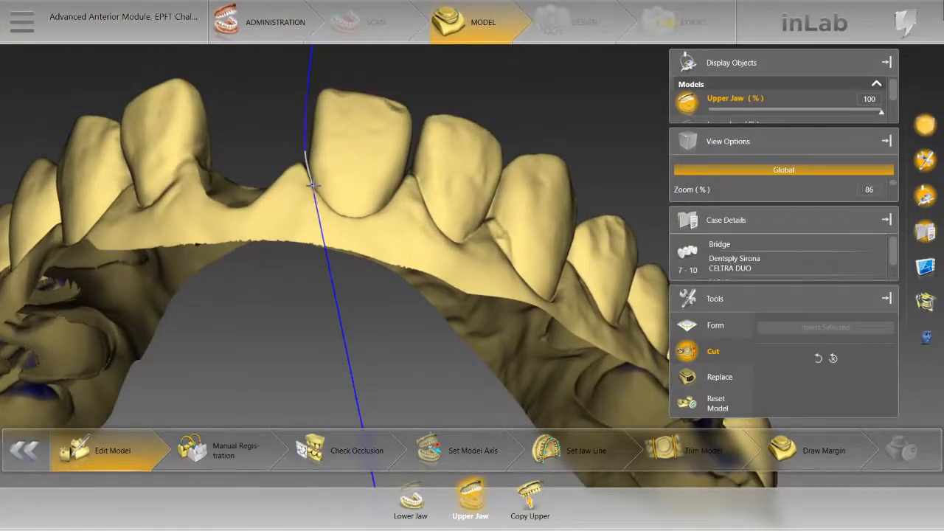
pyautogui.click(355, 219)
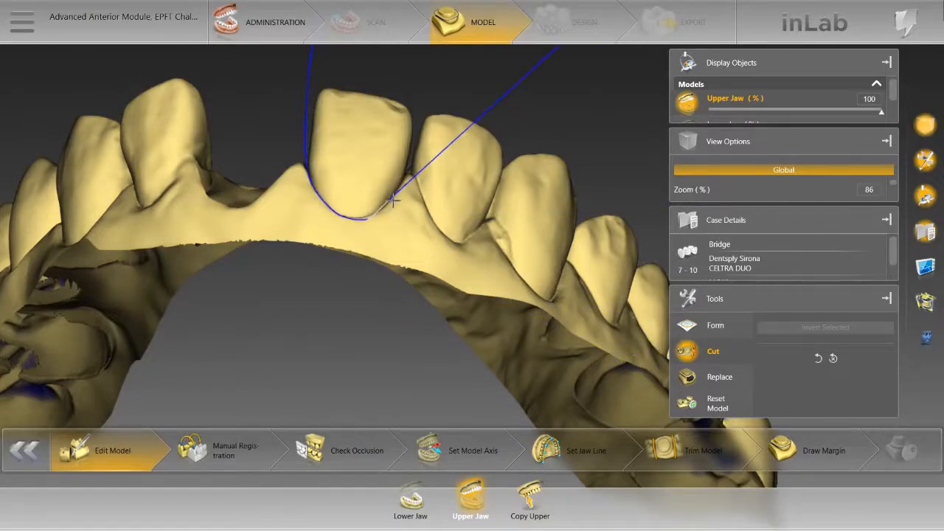
pyautogui.click(410, 171)
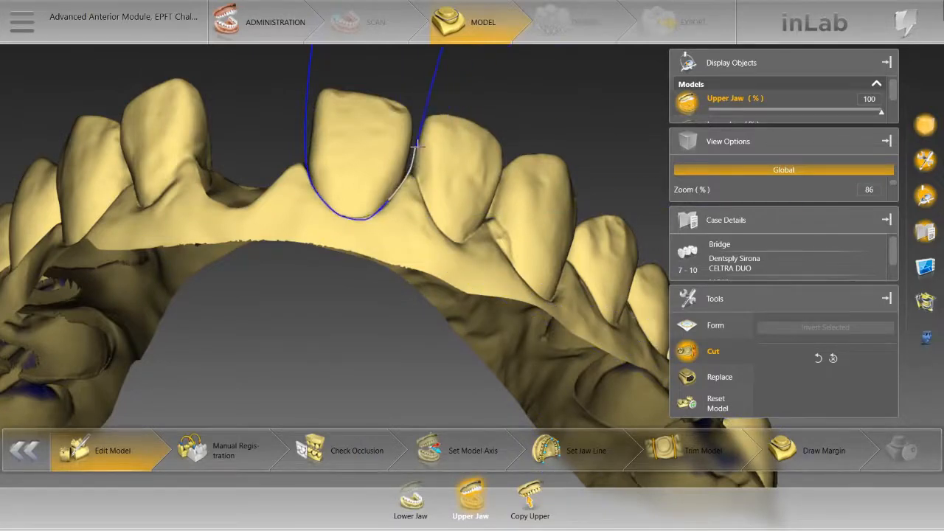
pyautogui.doubleClick(426, 81)
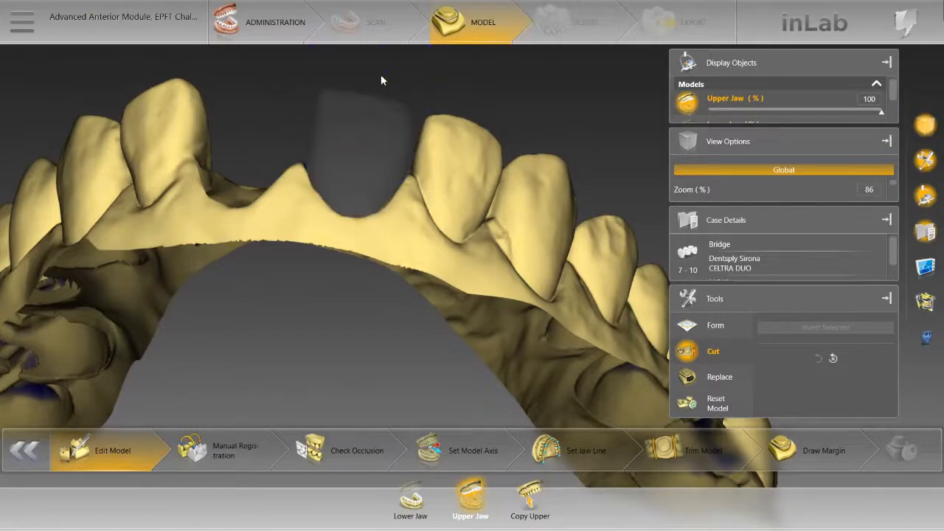
# Step: Outline both open central incisor sites together with the Replace tool, passing along the labial and palatal gingiva beside the lateral incisors
pyautogui.moveTo(381, 76); pyautogui.dragTo(411, 308)
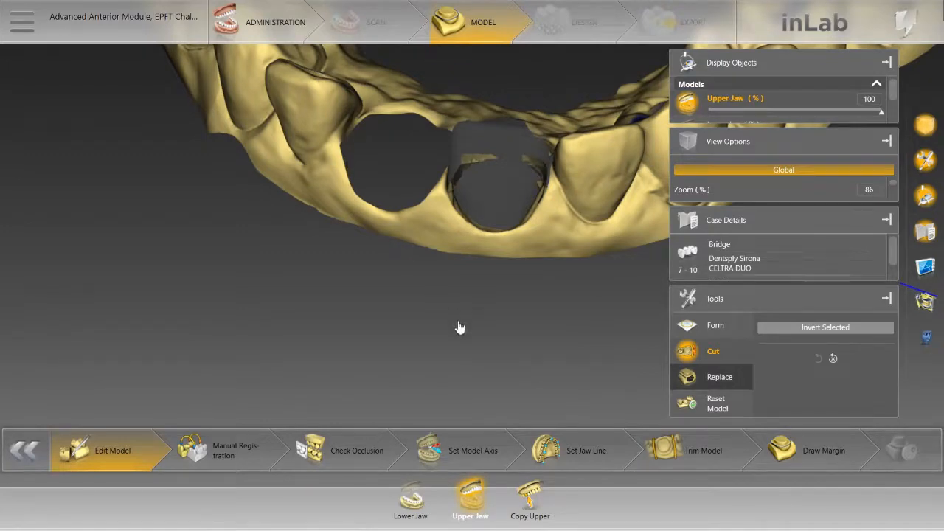
pyautogui.scroll(4, 470, 322)
pyautogui.moveTo(468, 317); pyautogui.dragTo(490, 374, button='right')
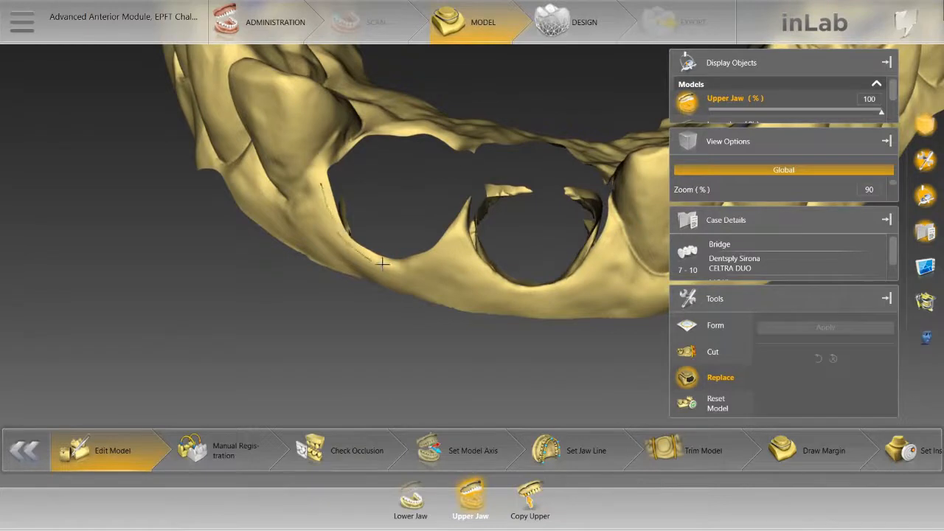
pyautogui.moveTo(406, 269)
pyautogui.mouseDown()
pyautogui.moveTo(458, 244)
pyautogui.moveTo(502, 288)
pyautogui.mouseUp()
pyautogui.moveTo(599, 280); pyautogui.dragTo(618, 196)
pyautogui.moveTo(549, 84); pyautogui.dragTo(493, 147)
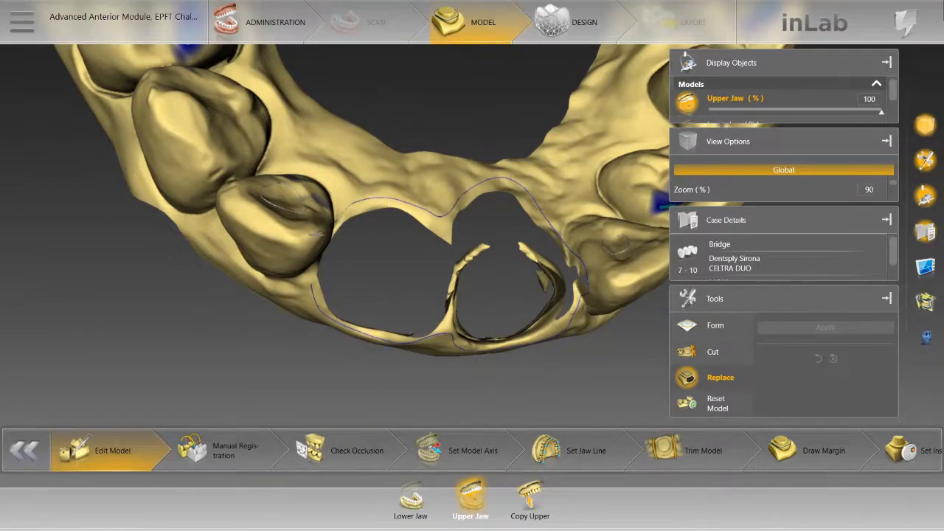
pyautogui.moveTo(317, 234); pyautogui.dragTo(288, 236)
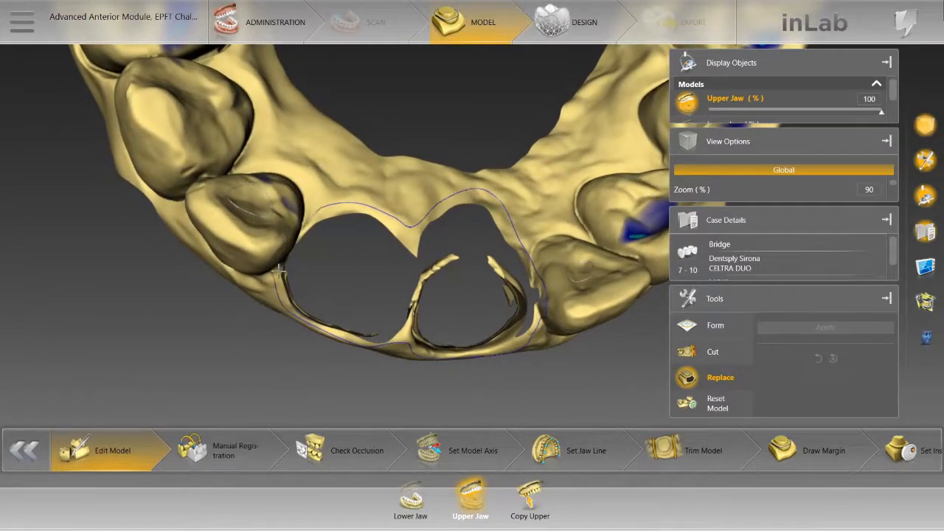
pyautogui.click(278, 271)
# Step: Apply the replacement to close the outlined area between the lateral incisors, and view the edited ridge from the labial side
pyautogui.click(854, 327)
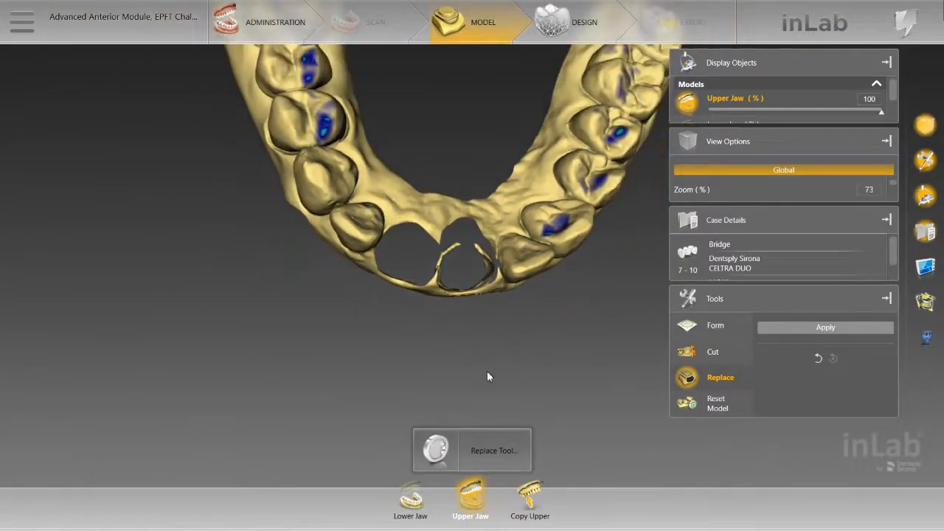
pyautogui.click(559, 304)
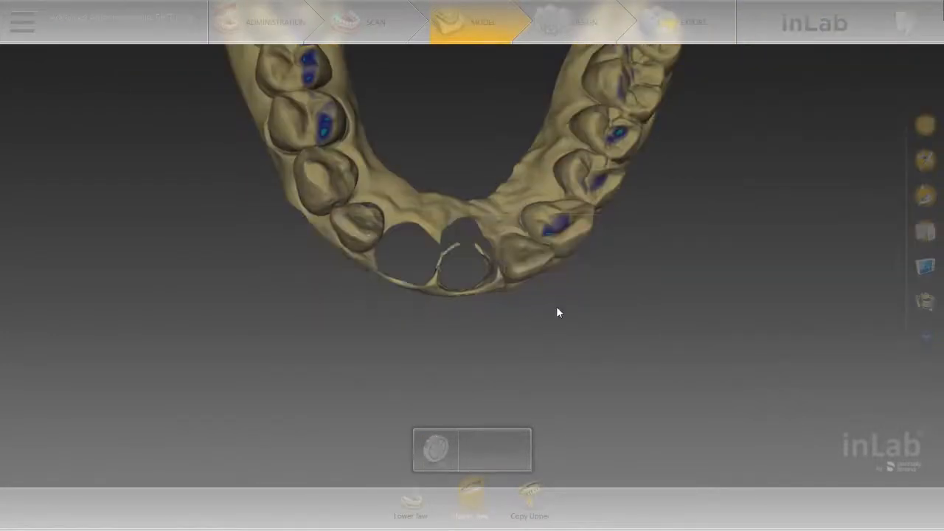
pyautogui.moveTo(460, 342); pyautogui.dragTo(467, 260)
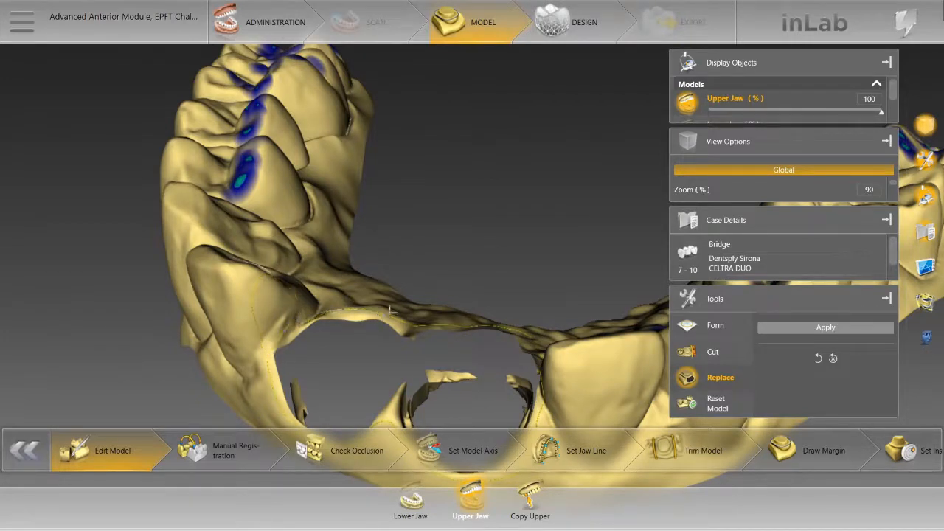
pyautogui.click(771, 327)
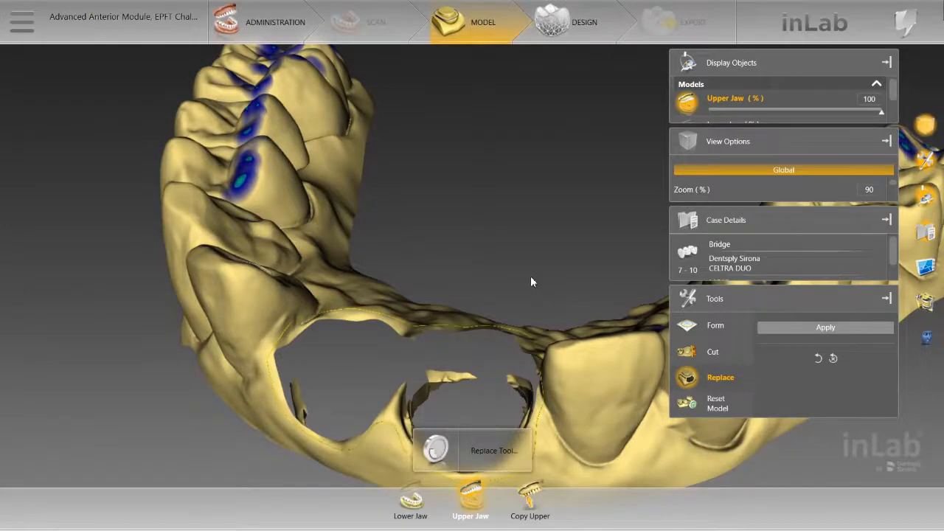
pyautogui.scroll(-3, 531, 277)
pyautogui.moveTo(476, 217); pyautogui.dragTo(459, 157, button='right')
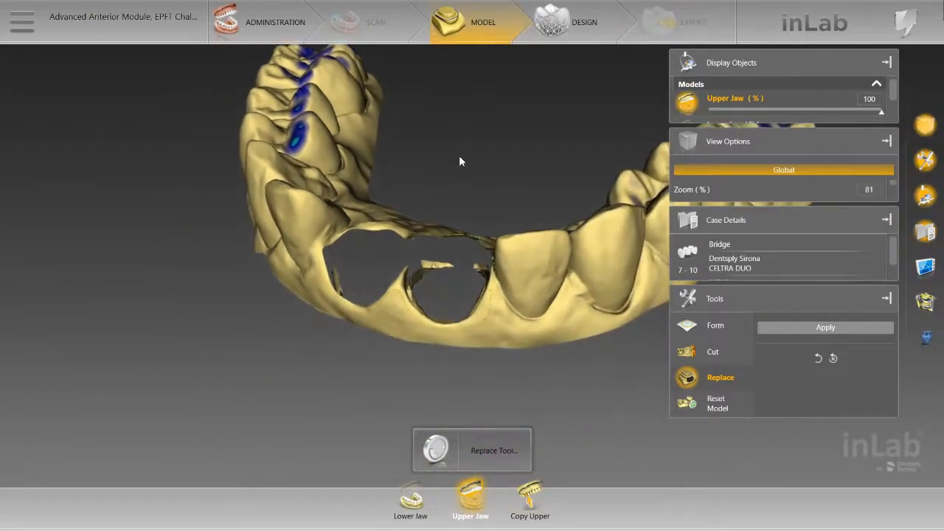
pyautogui.moveTo(463, 165); pyautogui.dragTo(547, 331, button='middle')
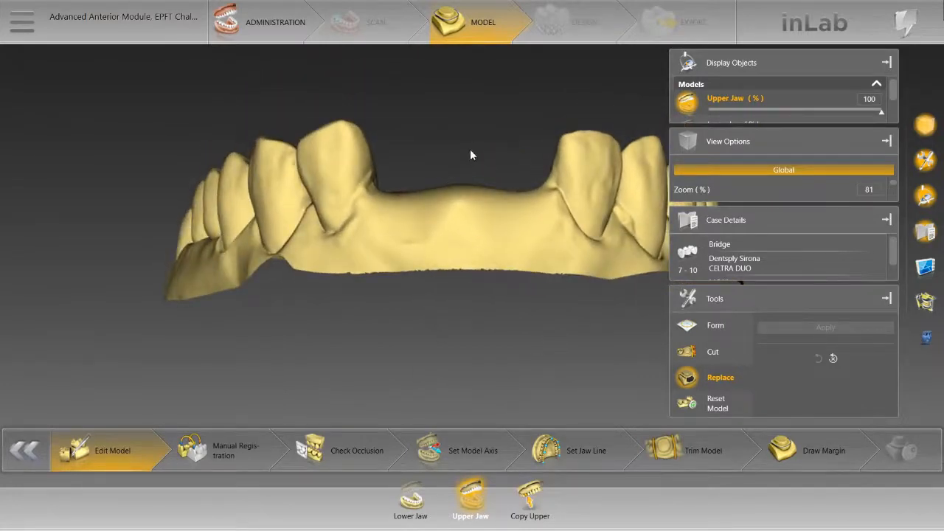
# Step: Set the Form tool to remove material with a size of 3.23 mm, and hide the case details and view options
pyautogui.moveTo(471, 149); pyautogui.dragTo(415, 163, button='middle')
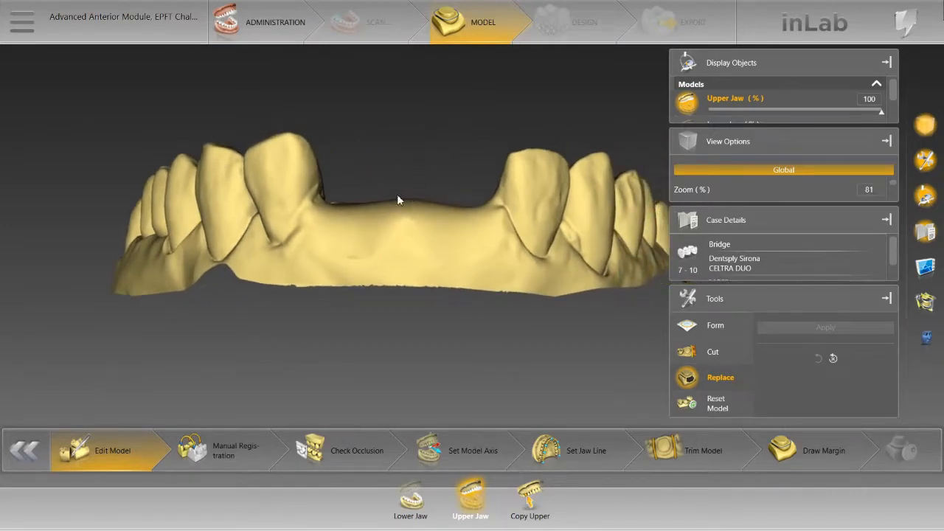
pyautogui.moveTo(363, 177); pyautogui.dragTo(368, 214, button='middle')
pyautogui.scroll(2, 370, 214)
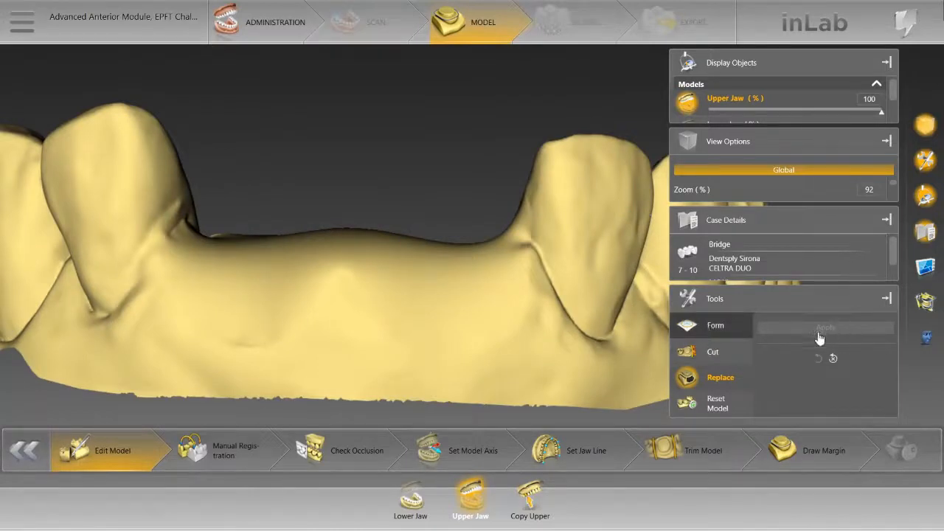
pyautogui.click(748, 336)
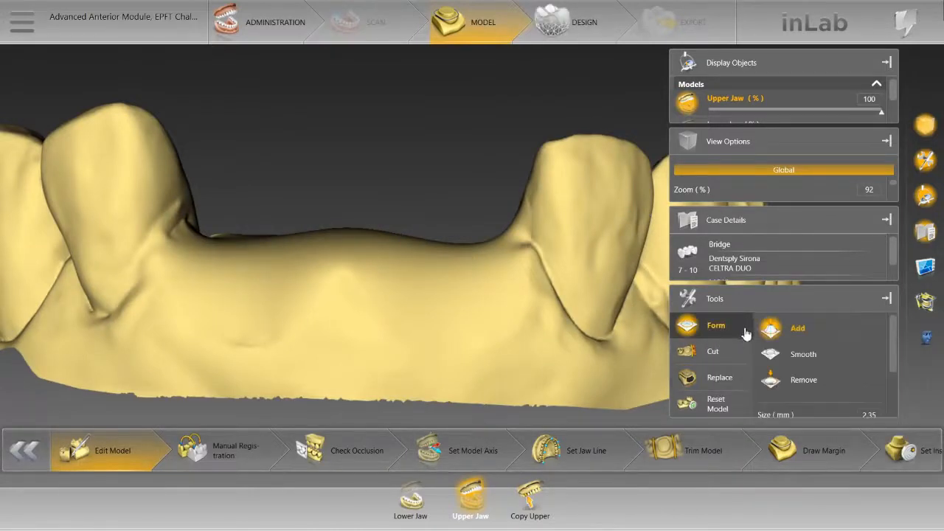
pyautogui.click(803, 379)
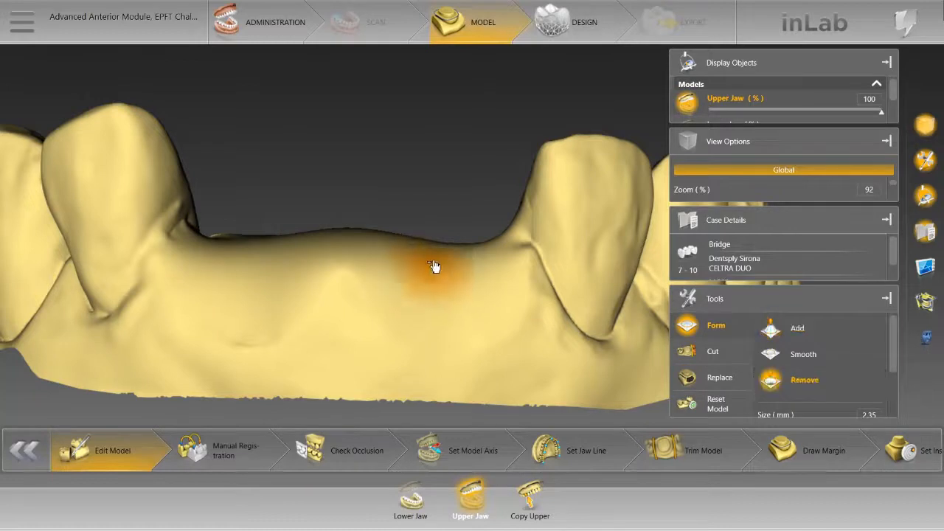
pyautogui.moveTo(435, 267); pyautogui.dragTo(433, 250, button='right')
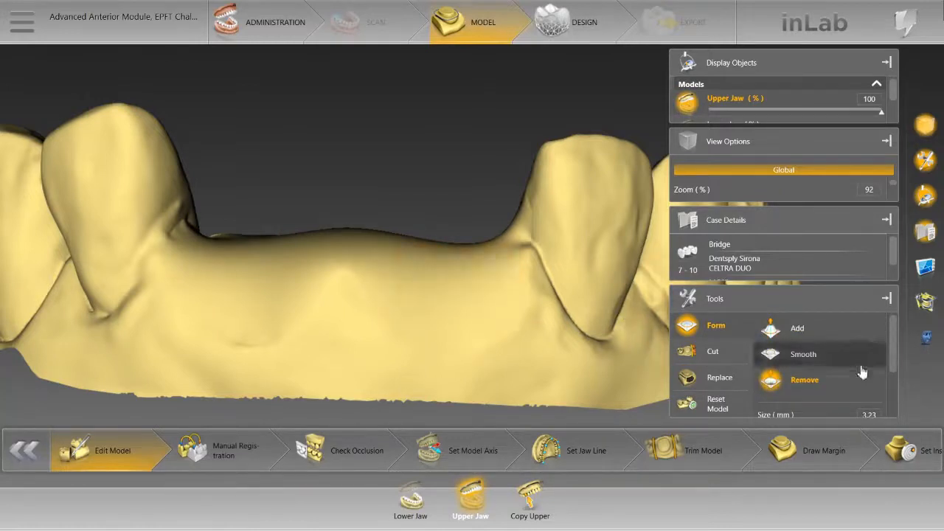
pyautogui.scroll(-2, 860, 375)
pyautogui.click(887, 220)
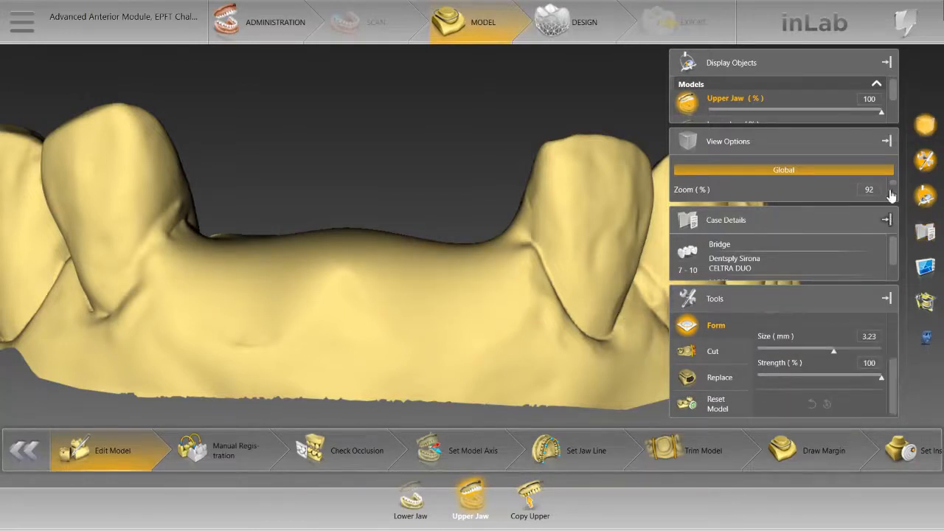
pyautogui.click(887, 179)
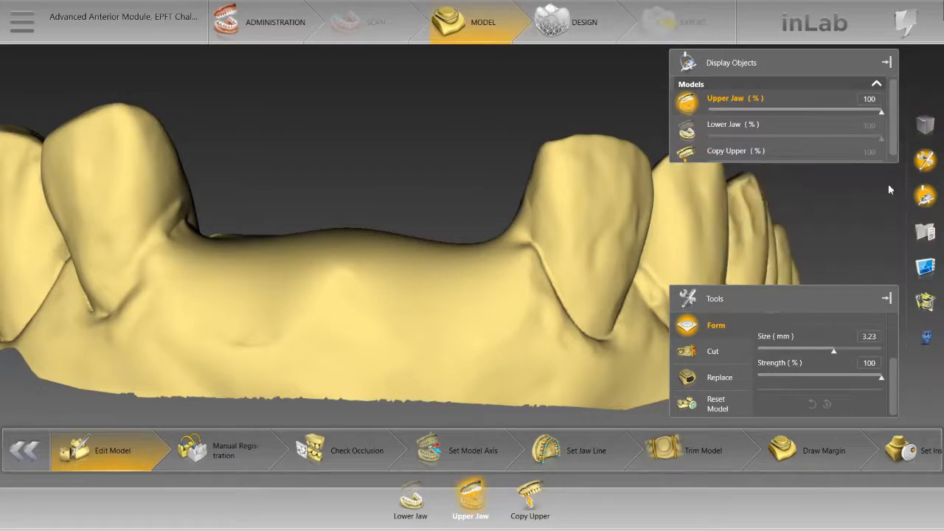
# Step: Hollow out concave pontic sites at positions 8 and 9 in the closed ridge by removing material with the Form tool
pyautogui.rightClick(432, 271)
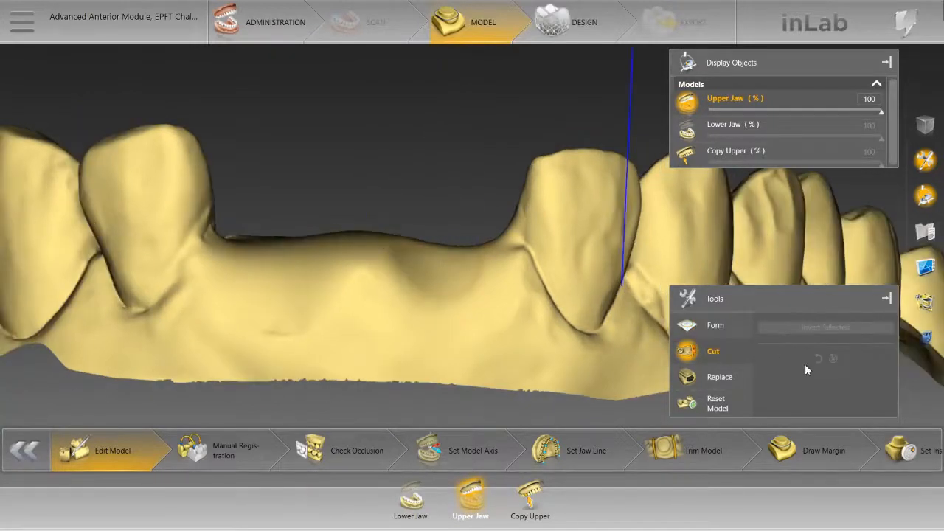
pyautogui.click(715, 327)
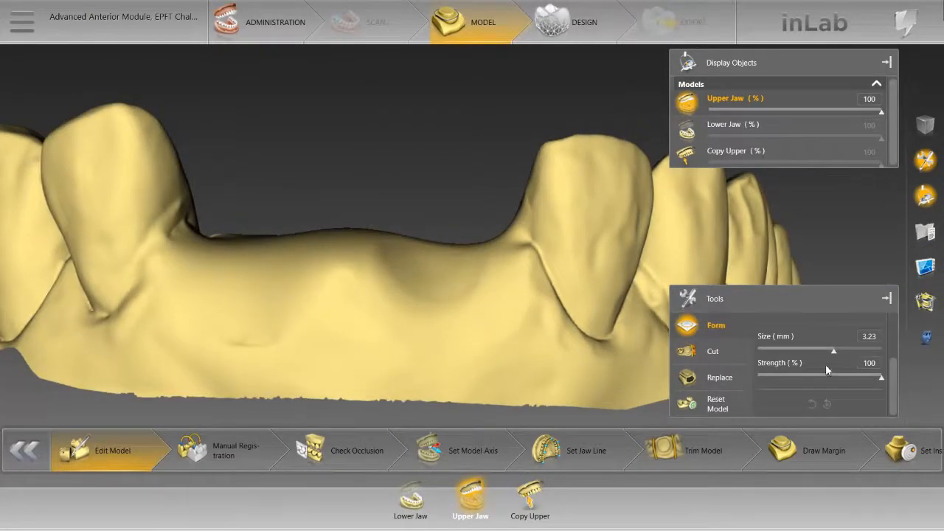
pyautogui.scroll(2, 819, 357)
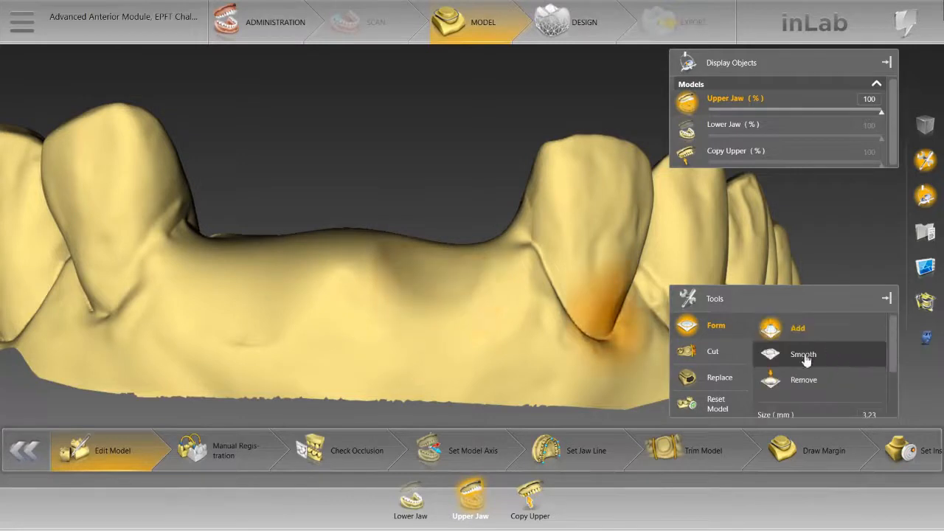
pyautogui.click(803, 379)
pyautogui.moveTo(435, 290)
pyautogui.mouseDown()
pyautogui.moveTo(420, 280)
pyautogui.moveTo(447, 301)
pyautogui.moveTo(473, 293)
pyautogui.moveTo(457, 302)
pyautogui.moveTo(418, 263)
pyautogui.moveTo(455, 266)
pyautogui.moveTo(440, 260)
pyautogui.mouseUp()
pyautogui.moveTo(426, 196)
pyautogui.mouseDown()
pyautogui.moveTo(476, 200)
pyautogui.moveTo(453, 180)
pyautogui.moveTo(476, 185)
pyautogui.moveTo(365, 192)
pyautogui.moveTo(383, 217)
pyautogui.moveTo(432, 187)
pyautogui.moveTo(405, 191)
pyautogui.moveTo(396, 225)
pyautogui.moveTo(341, 213)
pyautogui.moveTo(385, 246)
pyautogui.moveTo(410, 200)
pyautogui.moveTo(390, 189)
pyautogui.moveTo(559, 136)
pyautogui.moveTo(500, 137)
pyautogui.moveTo(491, 191)
pyautogui.mouseUp()
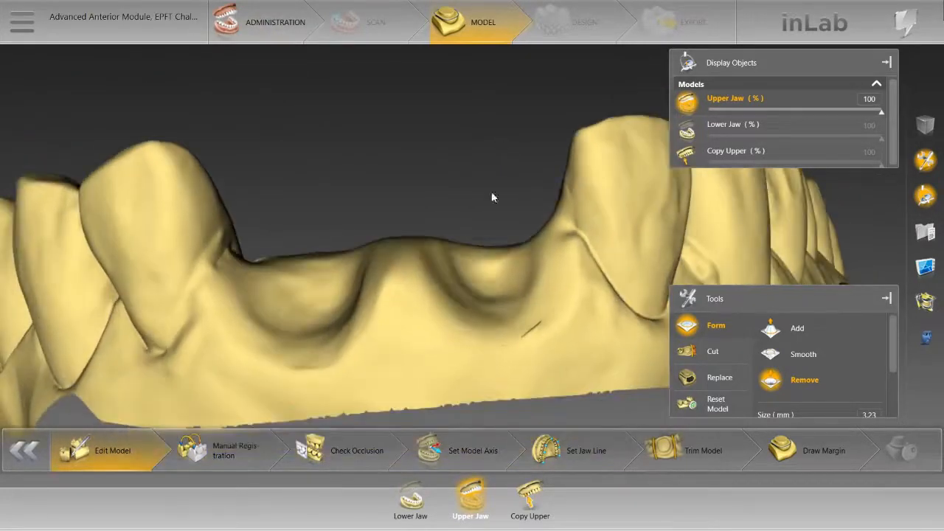
# Step: Check the hollowed pontic sites from the labial side and open the insertion axis stage for the 7-10 bridge
pyautogui.moveTo(472, 261)
pyautogui.mouseDown()
pyautogui.moveTo(451, 273)
pyautogui.moveTo(435, 257)
pyautogui.mouseUp()
pyautogui.moveTo(435, 257); pyautogui.dragTo(421, 161, button='middle')
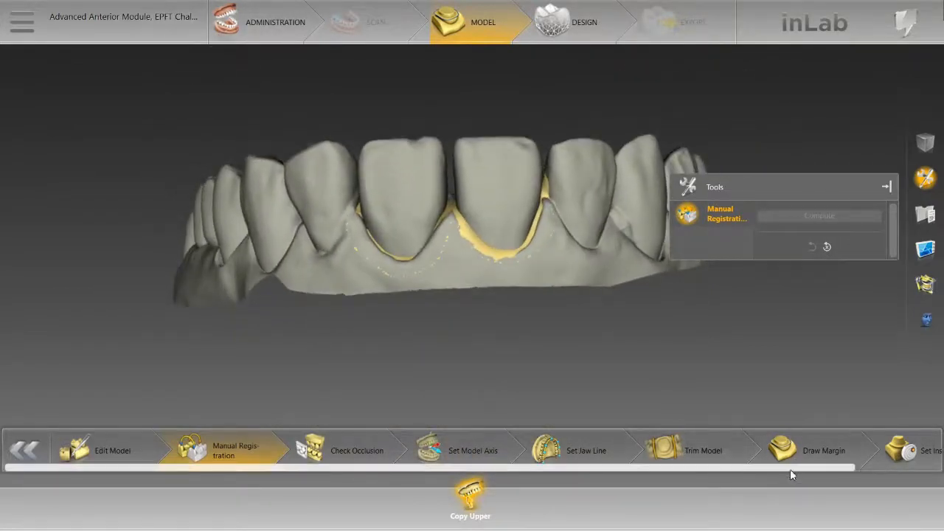
pyautogui.moveTo(792, 470); pyautogui.dragTo(896, 481)
pyautogui.click(922, 459)
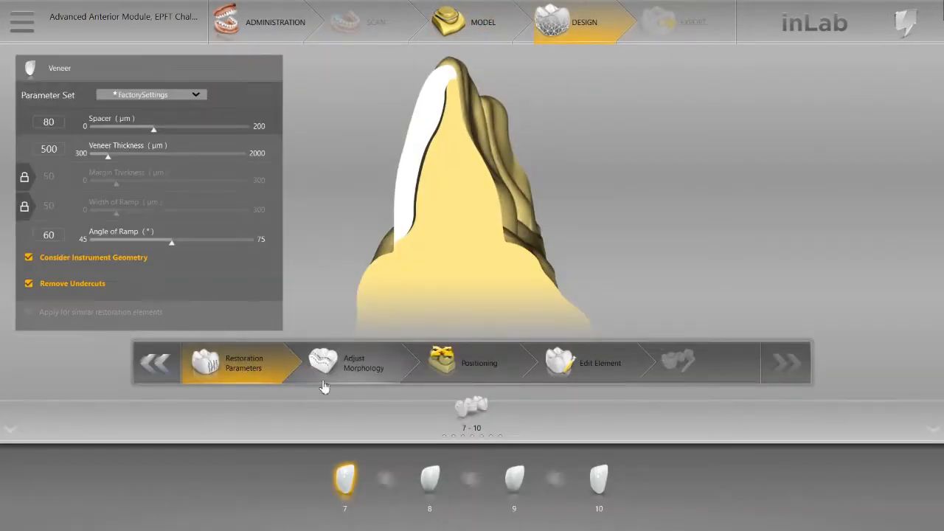
# Step: Generate the initial proposals for teeth 7 to 10 through Adjust Morphology and open the Positioning stage
pyautogui.click(357, 366)
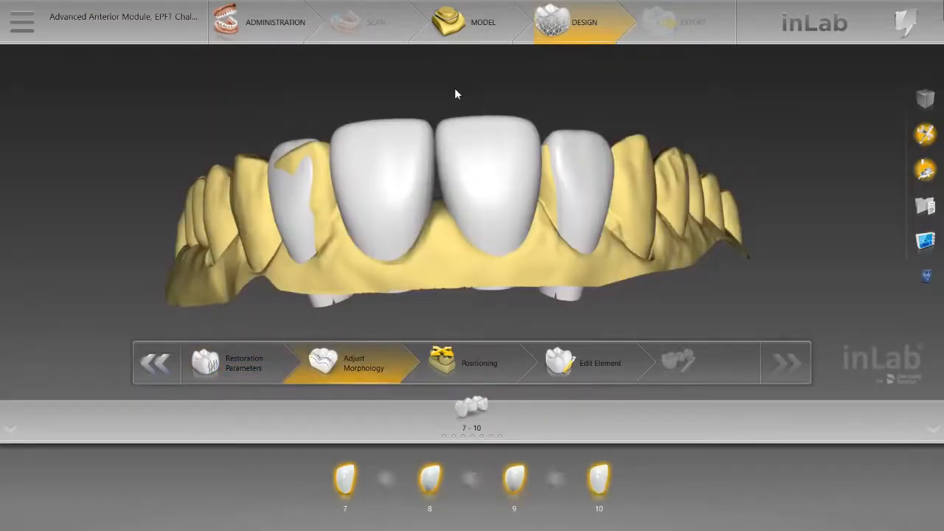
pyautogui.moveTo(462, 106)
pyautogui.mouseDown(button='middle')
pyautogui.moveTo(470, 211)
pyautogui.moveTo(465, 95)
pyautogui.mouseUp(button='middle')
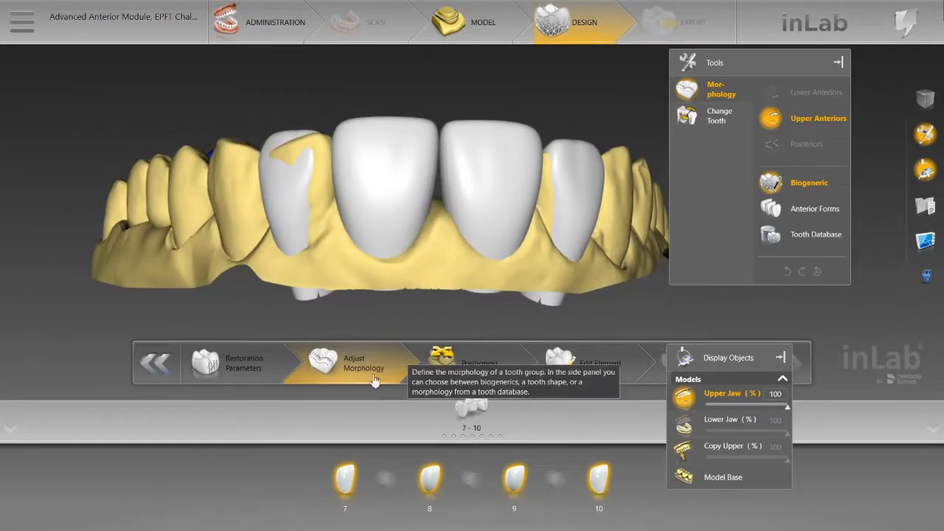
pyautogui.click(458, 360)
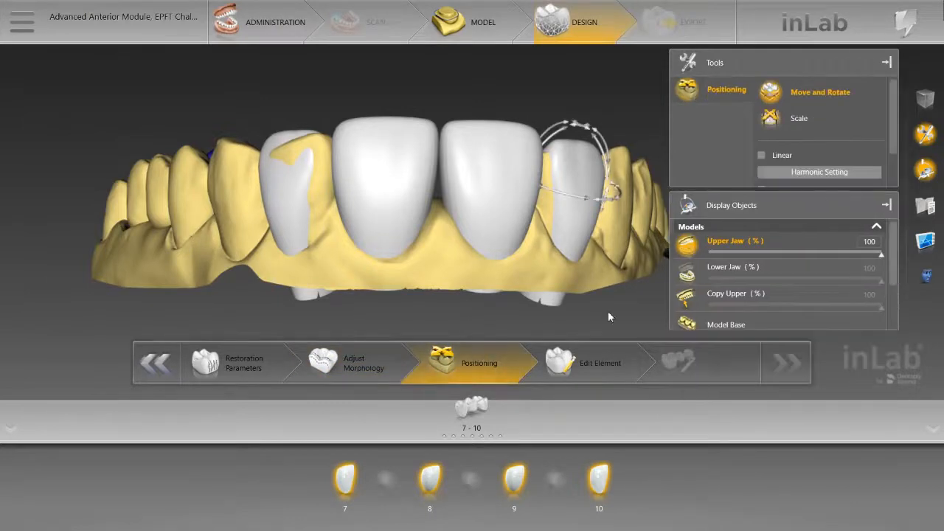
# Step: Overlay the Copy Upper model on the proposals and toggle its display to compare their positions with the original teeth
pyautogui.click(726, 295)
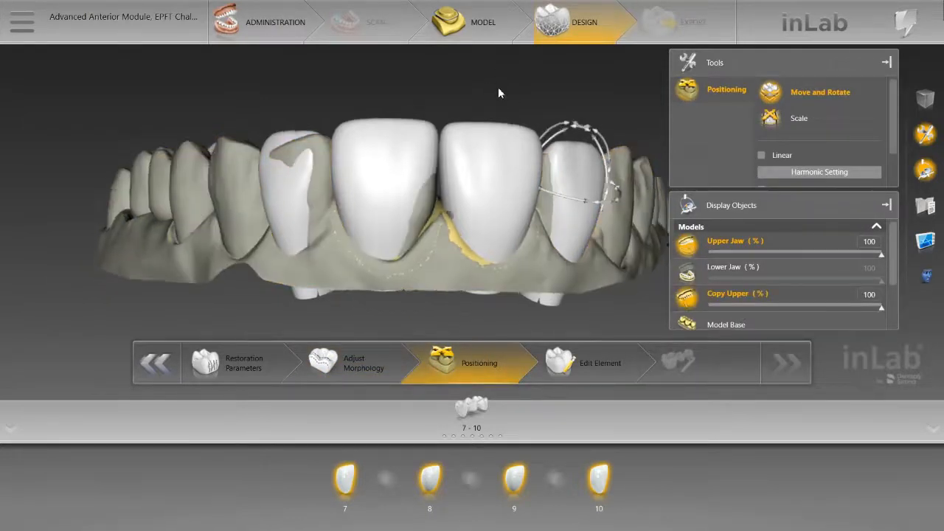
pyautogui.moveTo(498, 87)
pyautogui.mouseDown(button='right')
pyautogui.moveTo(488, 174)
pyautogui.moveTo(500, 89)
pyautogui.mouseUp(button='right')
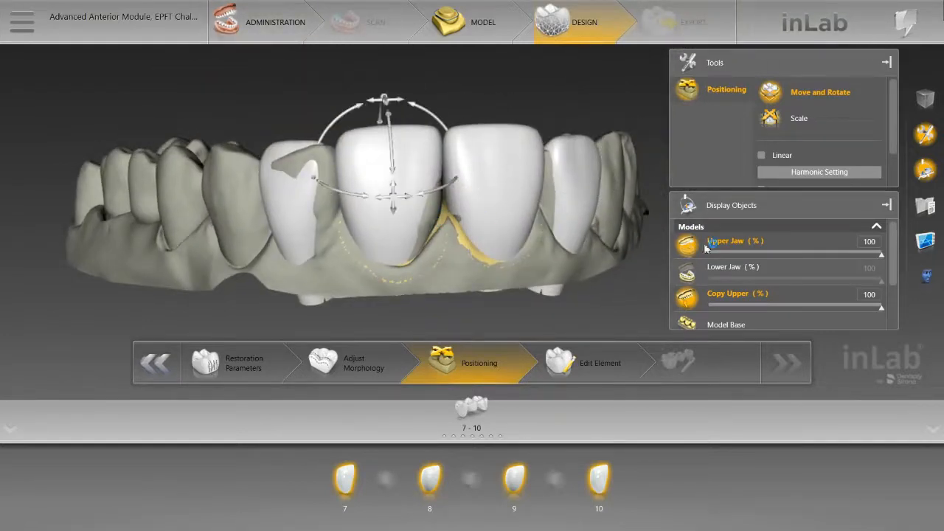
pyautogui.click(724, 305)
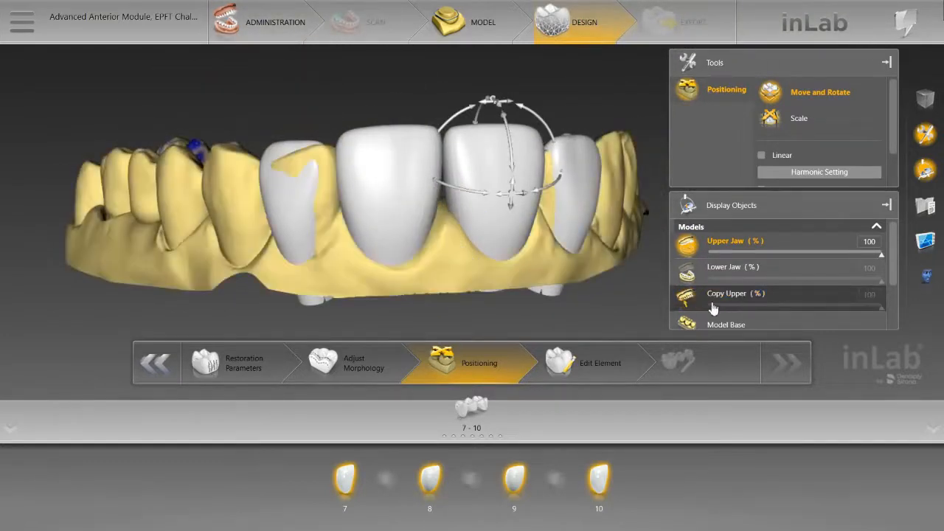
pyautogui.click(713, 307)
pyautogui.click(713, 307)
pyautogui.click(713, 306)
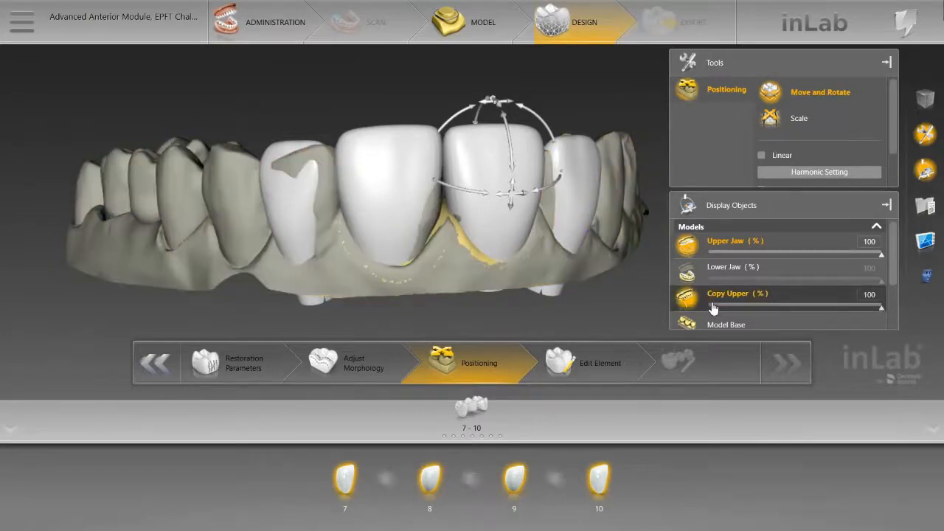
pyautogui.click(713, 306)
pyautogui.click(713, 307)
pyautogui.click(713, 307)
pyautogui.click(713, 306)
# Step: Reposition the anterior proposals labially with Move and Rotate, judging them from the incisal side against the Copy Upper model
pyautogui.click(417, 150)
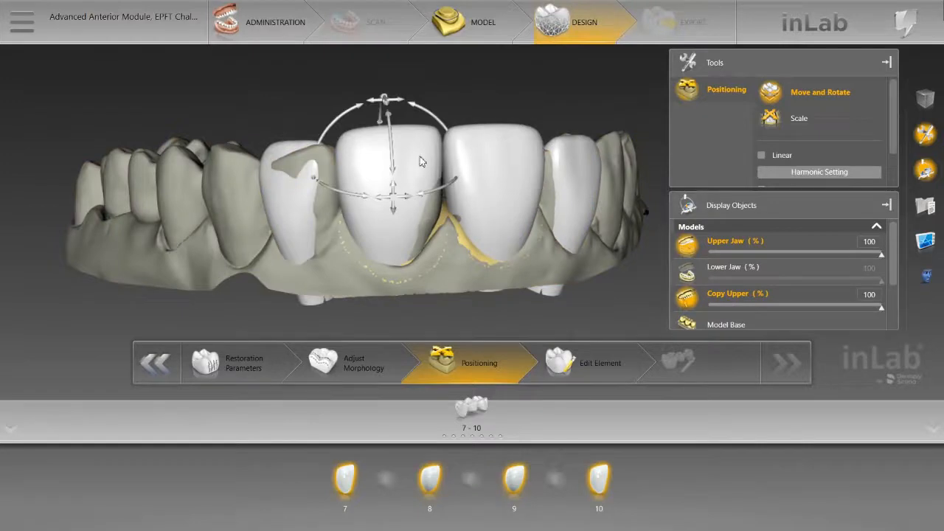
pyautogui.click(492, 207)
pyautogui.click(565, 211)
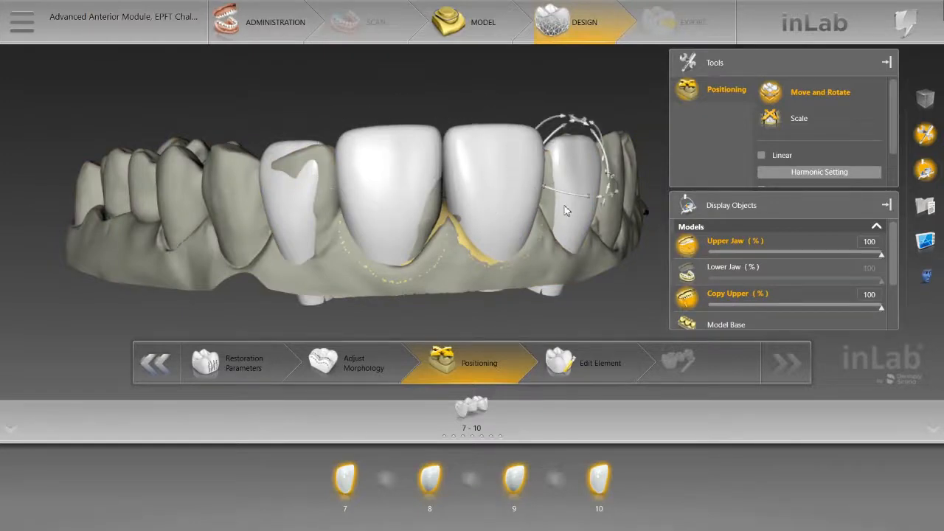
pyautogui.click(505, 182)
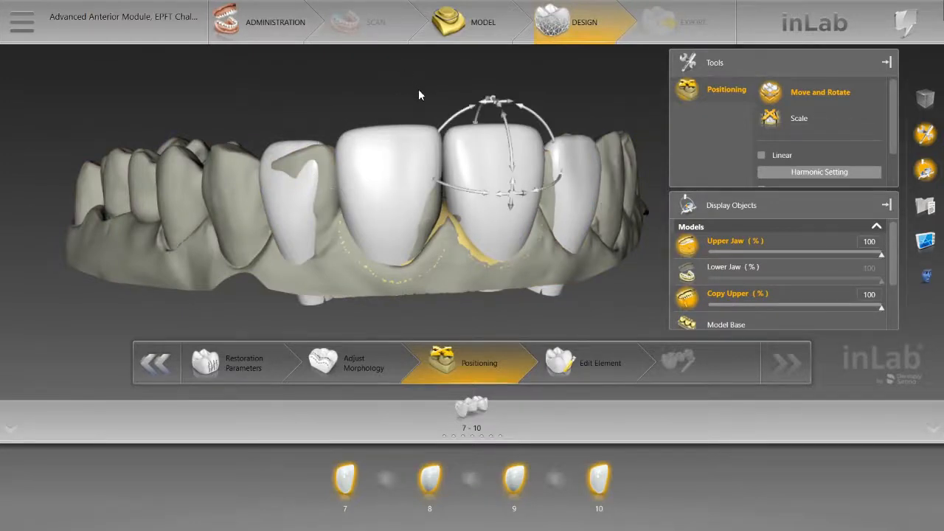
pyautogui.moveTo(418, 90); pyautogui.dragTo(448, 186)
pyautogui.click(458, 256)
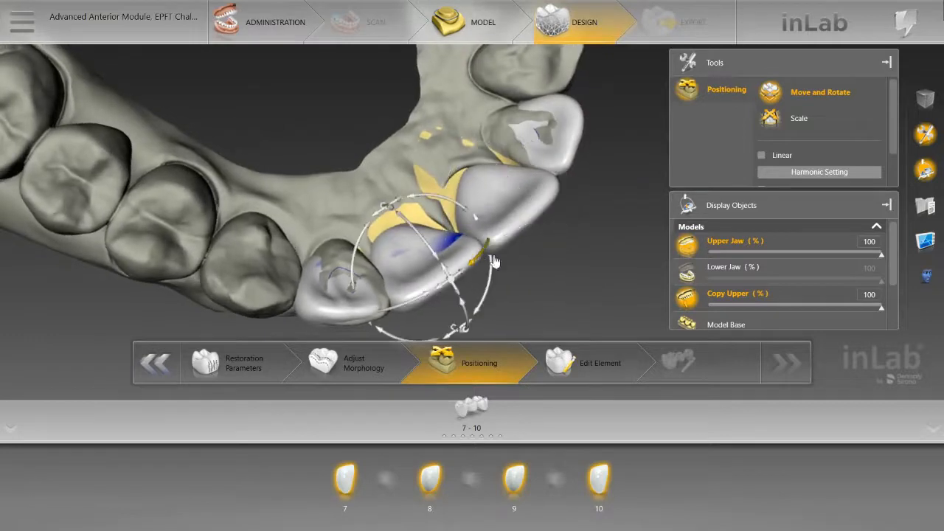
pyautogui.click(480, 230)
pyautogui.click(457, 289)
pyautogui.moveTo(460, 294); pyautogui.dragTo(475, 228)
pyautogui.moveTo(643, 255); pyautogui.dragTo(503, 337)
pyautogui.moveTo(322, 298); pyautogui.dragTo(528, 65)
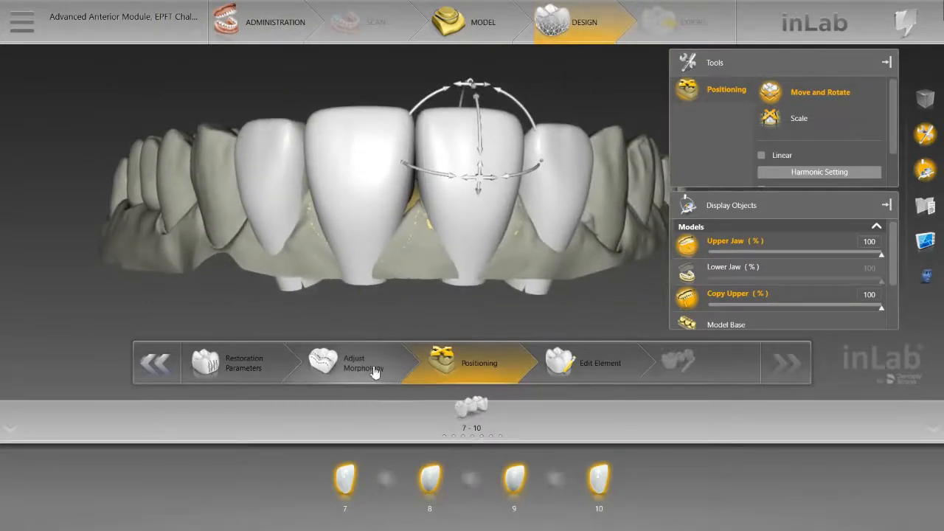
# Step: Set pontic 8's proximal, occlusal and dynamic contact strengths to 0 µm and gingival spacing to -1000 µm, and apply them to similar elements
pyautogui.click(246, 368)
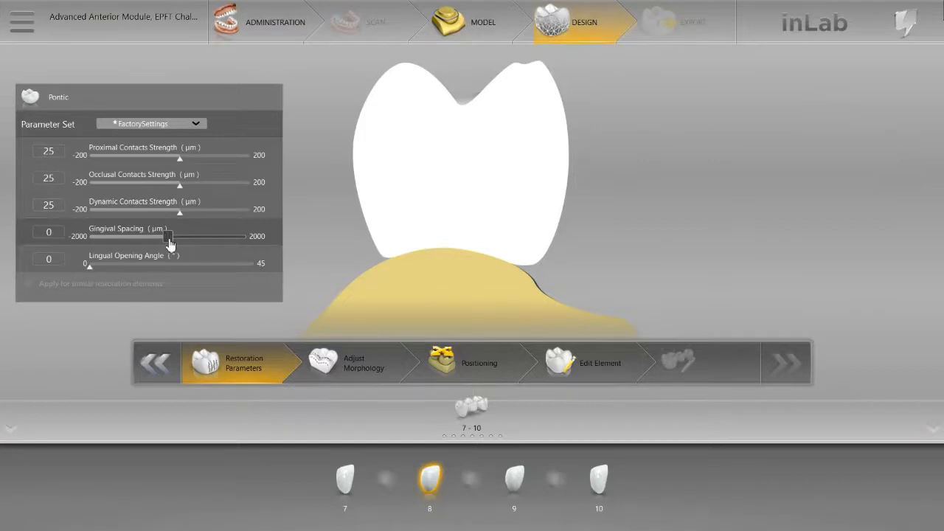
pyautogui.moveTo(170, 244); pyautogui.dragTo(110, 242)
pyautogui.moveTo(179, 213); pyautogui.dragTo(174, 164)
pyautogui.click(180, 185)
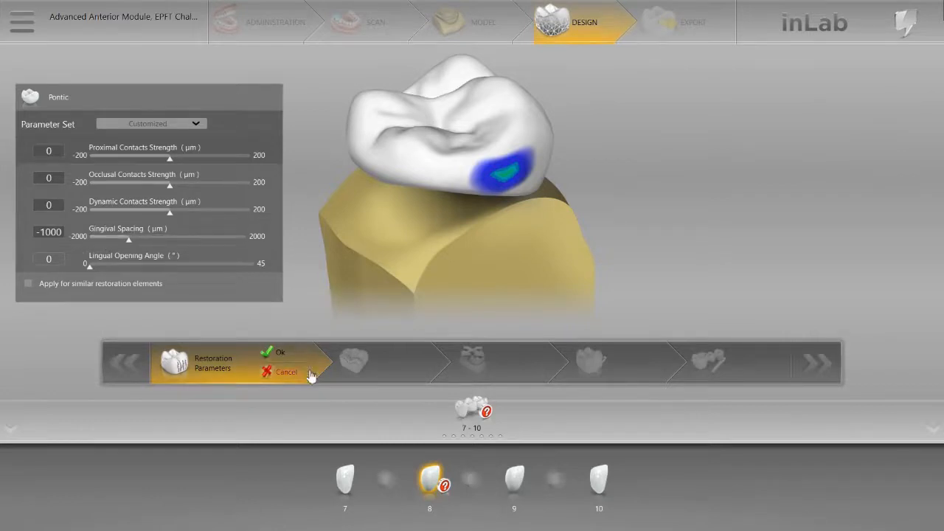
pyautogui.click(28, 284)
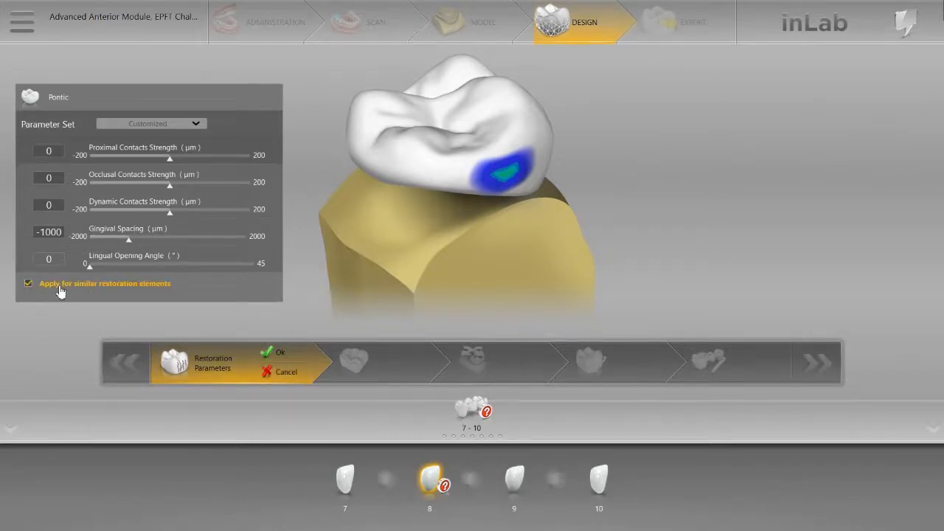
pyautogui.click(268, 353)
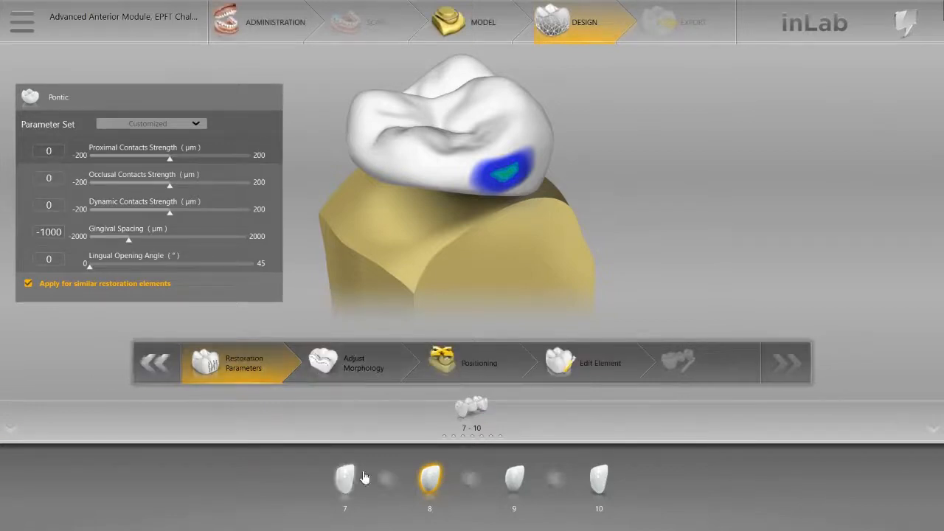
# Step: View tooth 7's veneer parameters and try the Ovoid, Square and Tapered anterior forms on the upper anterior restorations
pyautogui.click(346, 480)
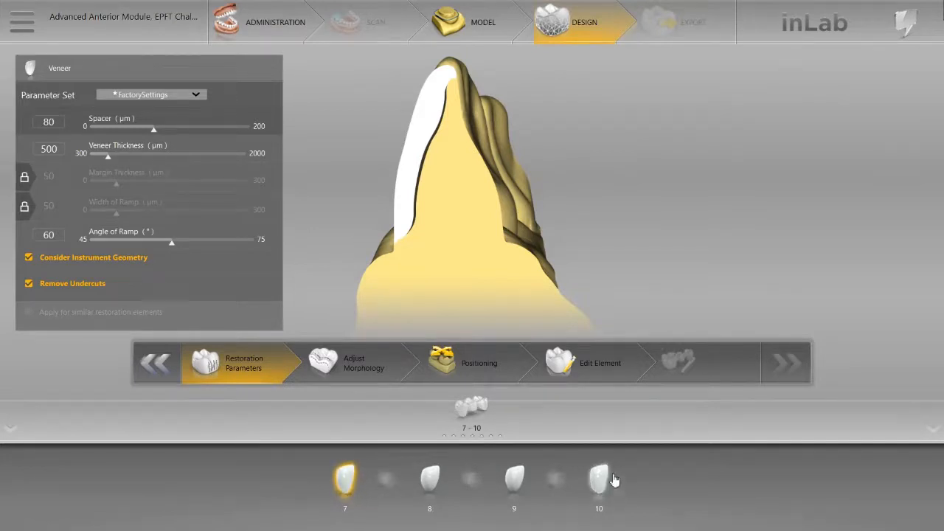
pyautogui.click(353, 366)
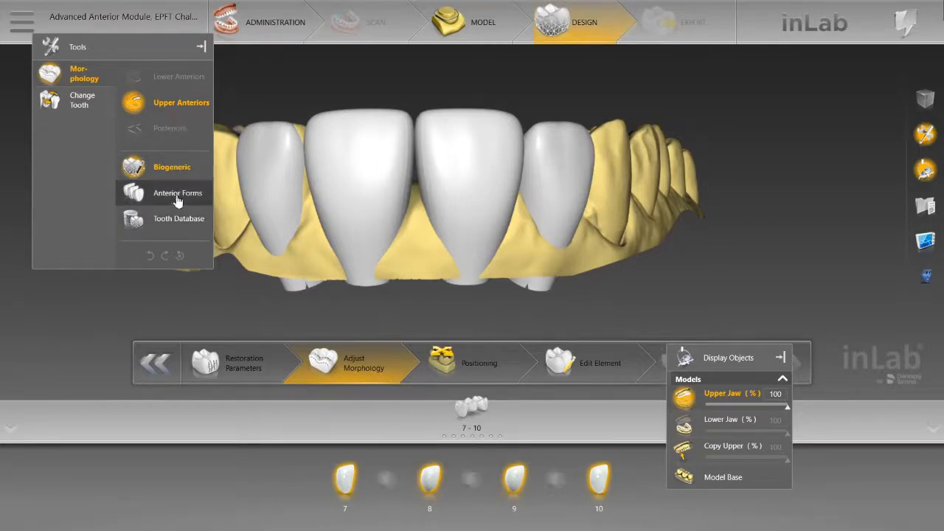
pyautogui.click(133, 196)
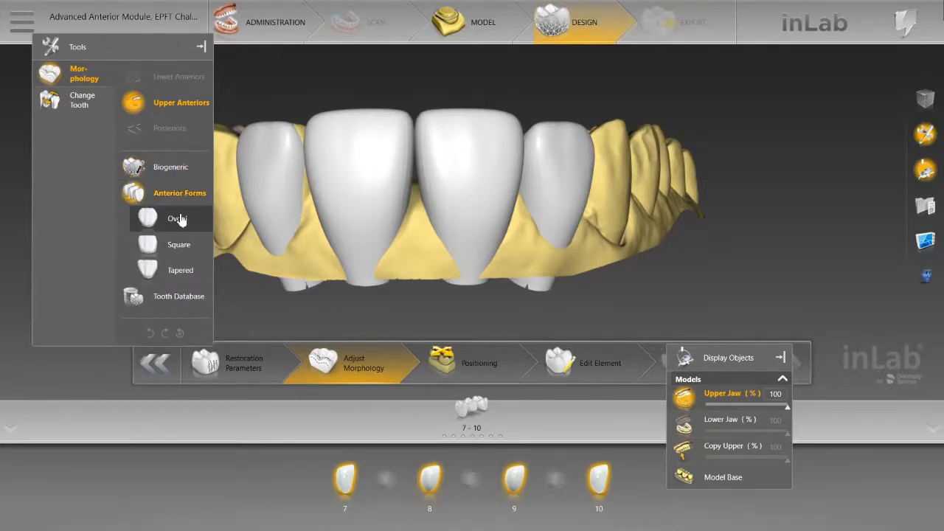
pyautogui.click(179, 215)
pyautogui.click(181, 248)
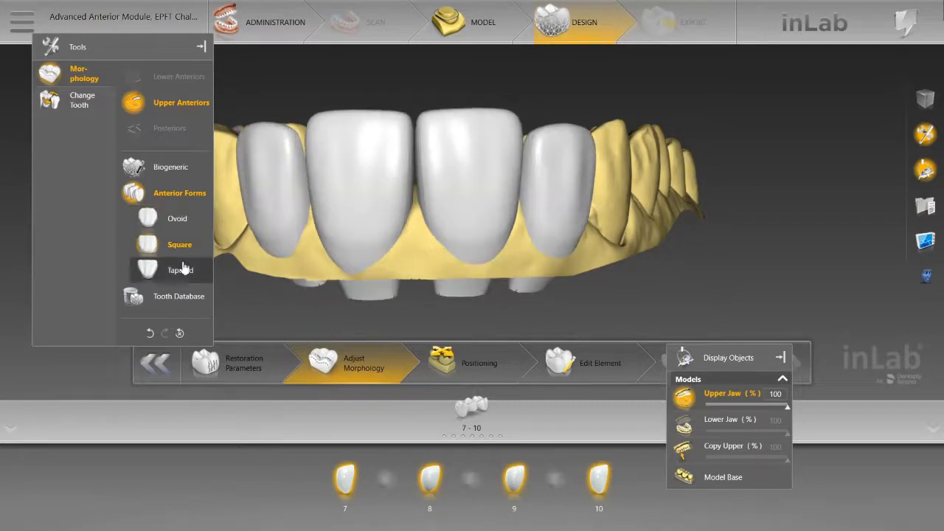
pyautogui.click(184, 271)
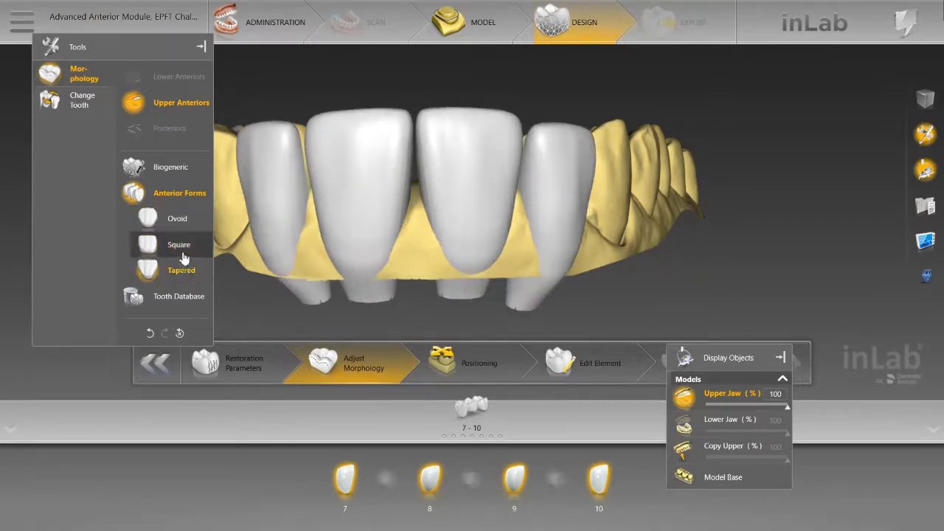
# Step: Apply the Physiodens Ovoid form by Vita from the Tooth Database to the upper anterior restorations
pyautogui.click(180, 296)
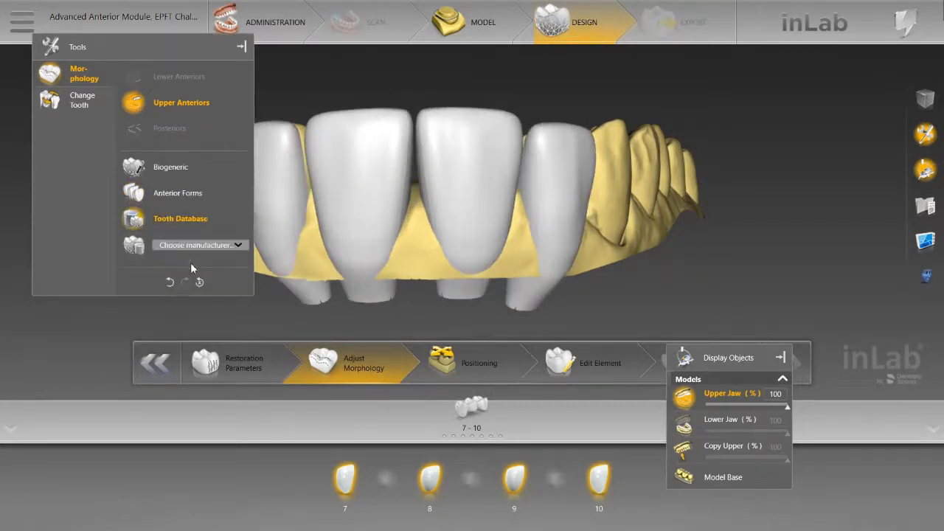
pyautogui.click(239, 247)
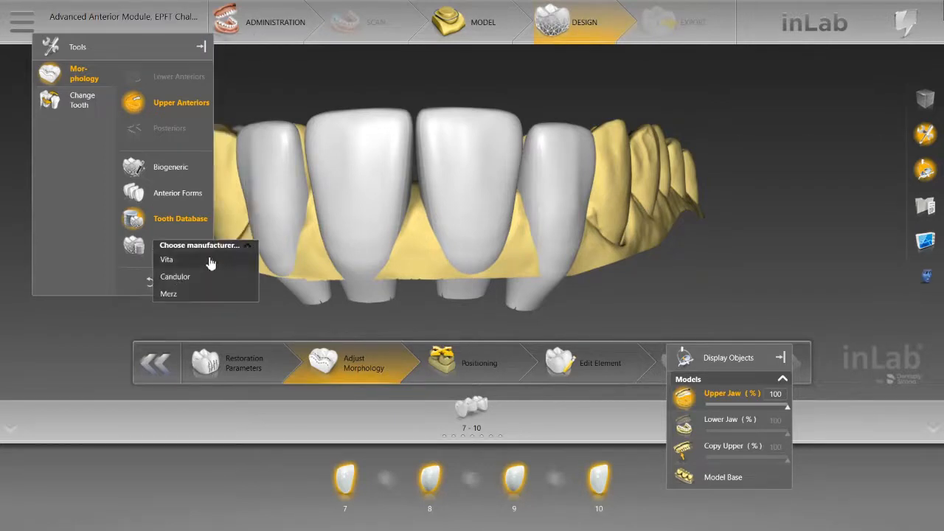
pyautogui.click(210, 260)
pyautogui.click(214, 272)
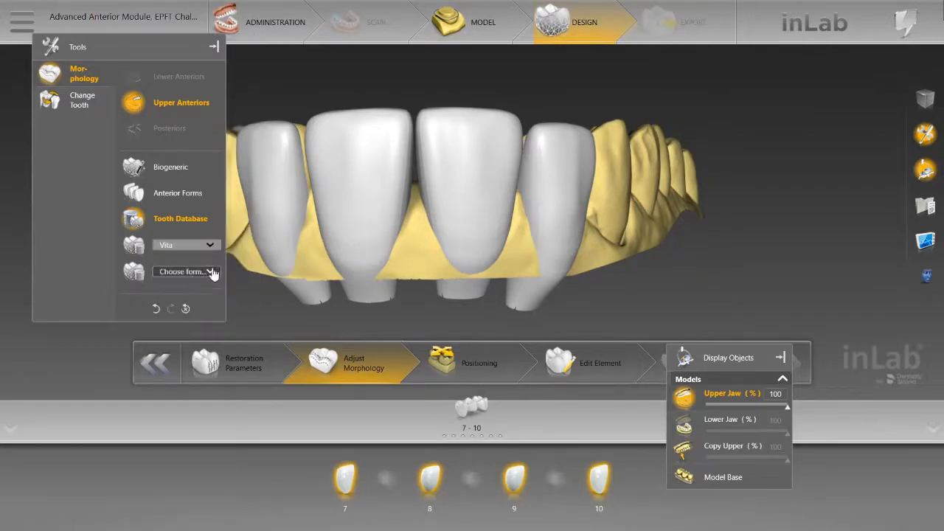
pyautogui.click(210, 288)
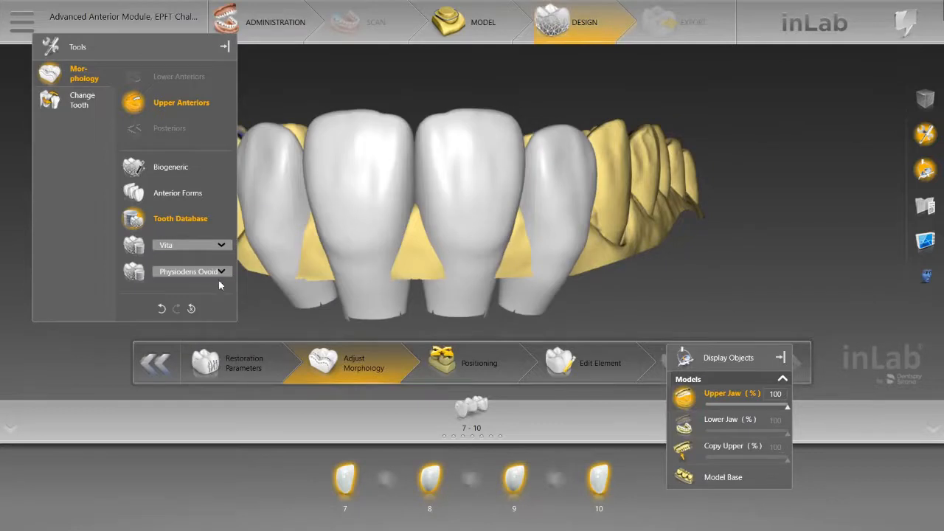
# Step: Try the Physiodens Rectangular form on the anterior restorations, return to Physiodens Ovoid and inspect the tooth shapes
pyautogui.click(229, 274)
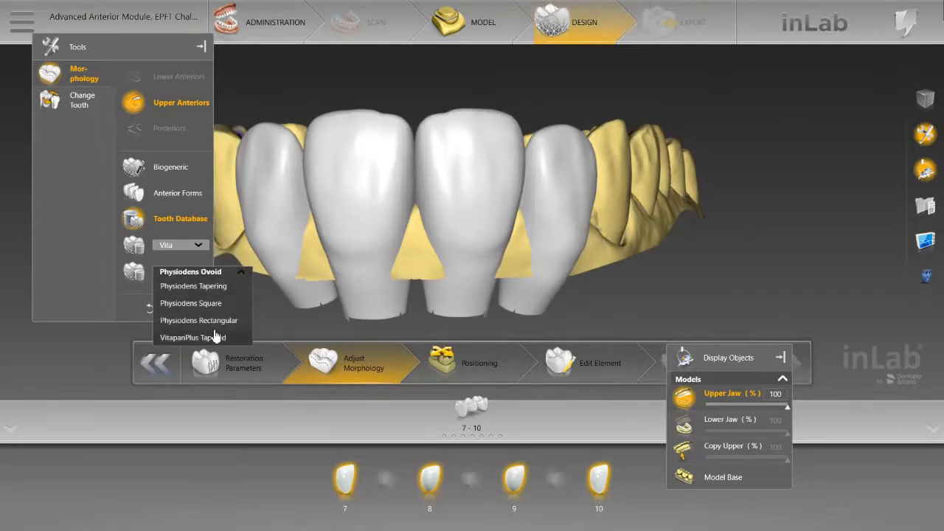
pyautogui.click(215, 321)
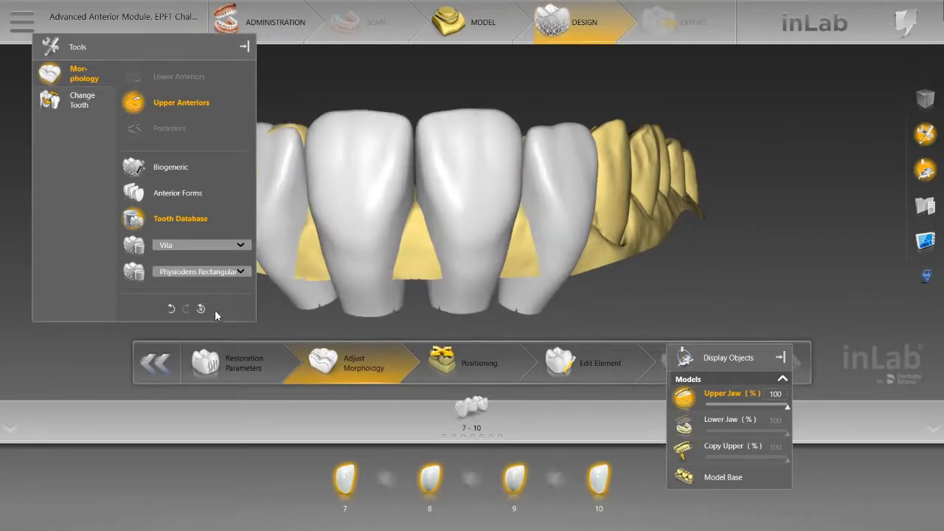
pyautogui.click(236, 278)
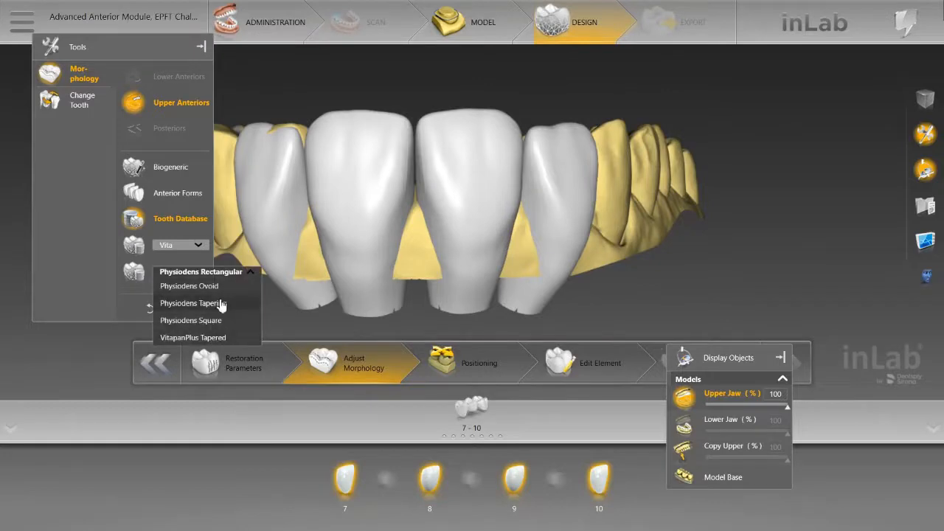
pyautogui.click(218, 287)
pyautogui.moveTo(426, 104); pyautogui.dragTo(444, 91, button='middle')
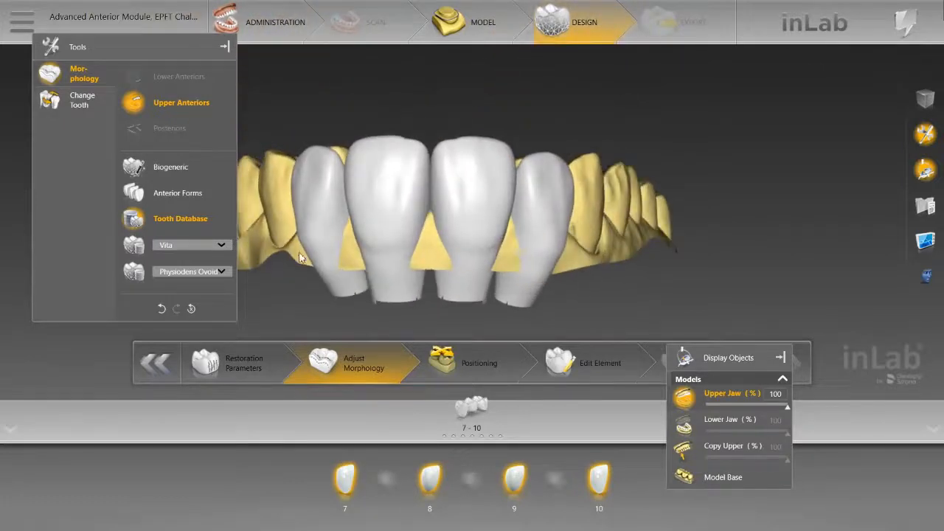
# Step: Try the VitapanPlus Tapered form, switch the anterior restorations to Physiodens Square and inspect the tooth shapes
pyautogui.click(221, 272)
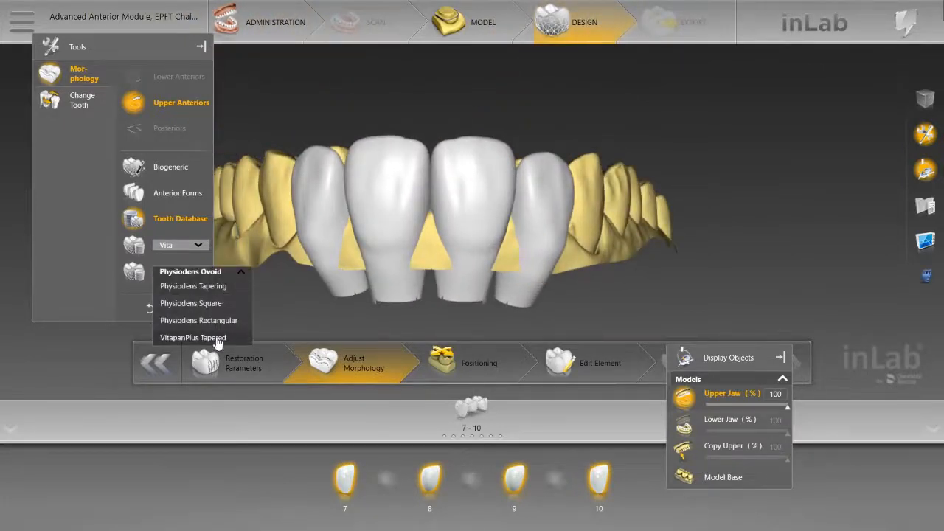
pyautogui.click(219, 336)
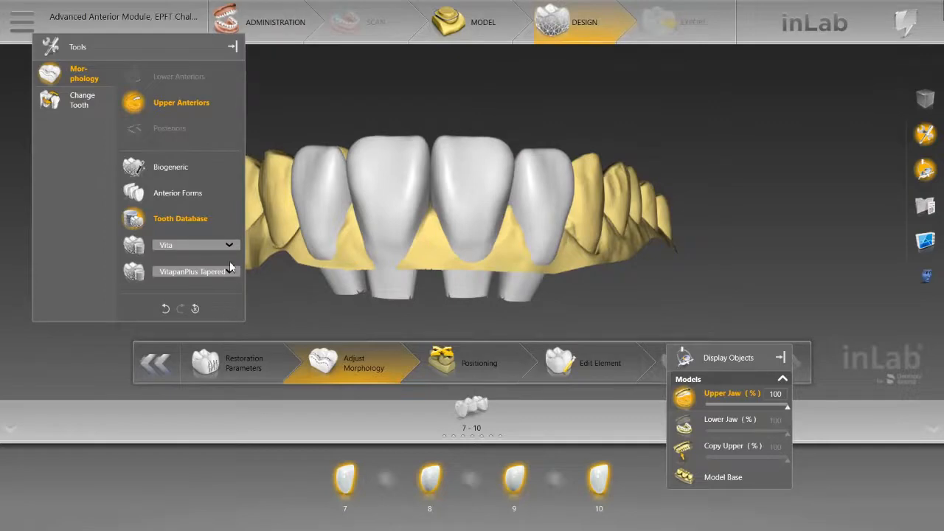
pyautogui.click(229, 271)
pyautogui.click(225, 318)
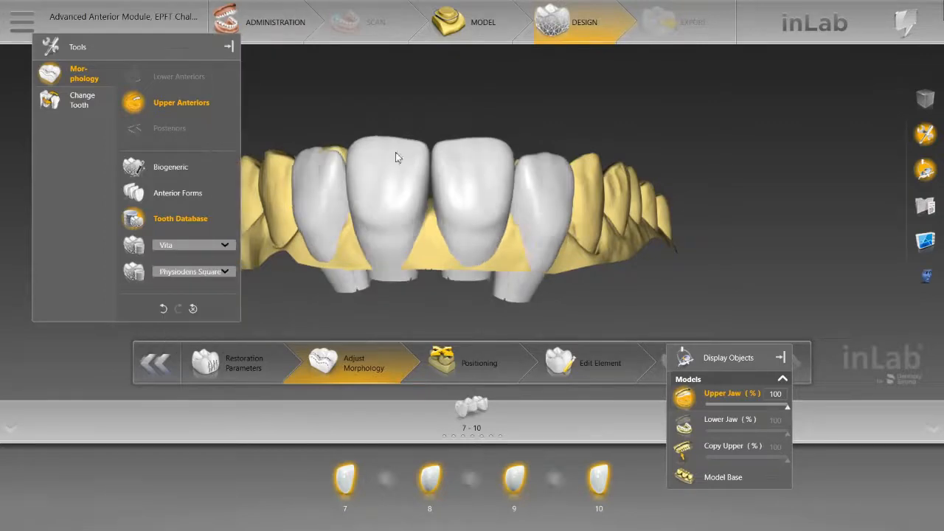
pyautogui.moveTo(444, 126)
pyautogui.mouseDown()
pyautogui.moveTo(447, 229)
pyautogui.moveTo(438, 125)
pyautogui.mouseUp()
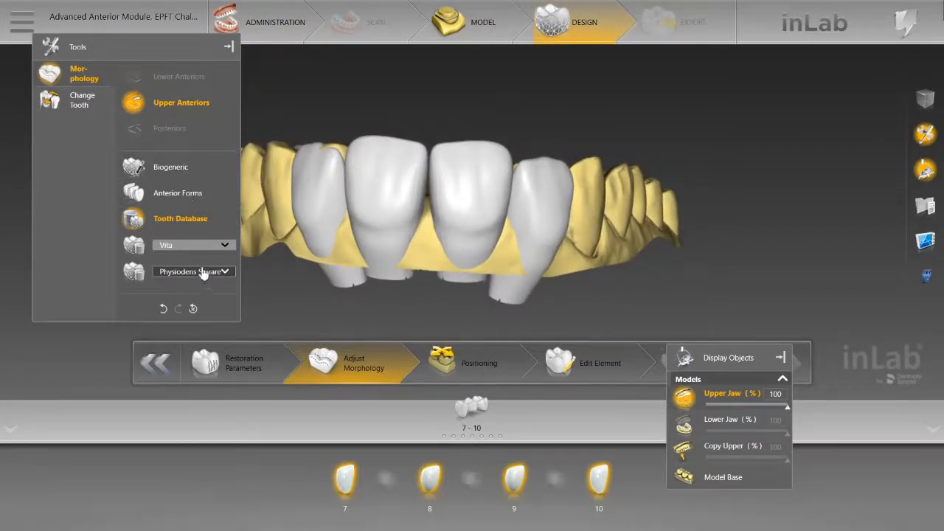
# Step: Apply the Biogeneric morphology to the upper anterior restorations and move on to the Positioning phase
pyautogui.click(175, 180)
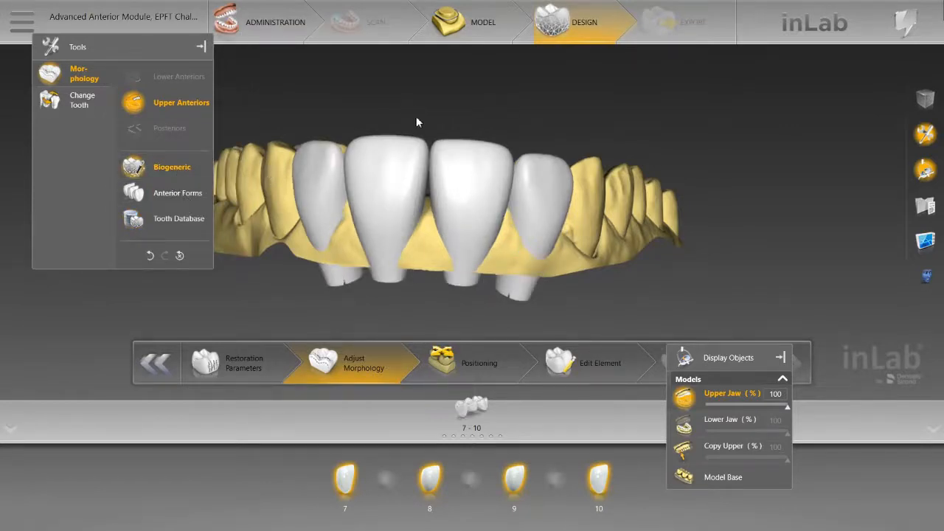
pyautogui.moveTo(416, 121); pyautogui.dragTo(488, 177, button='right')
pyautogui.click(465, 365)
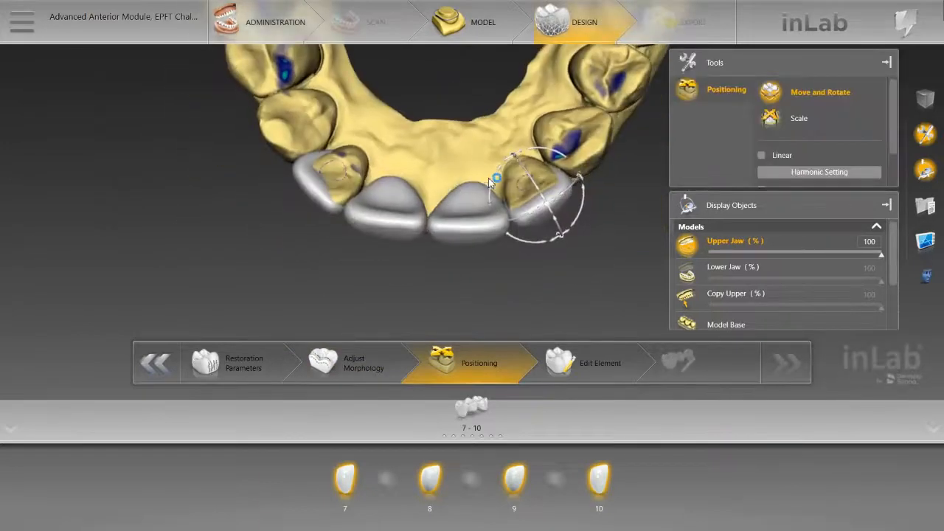
# Step: Limit the restoration selection to single teeth and shift central incisor 9 slightly along the arch
pyautogui.moveTo(547, 204)
pyautogui.mouseDown()
pyautogui.moveTo(542, 196)
pyautogui.moveTo(548, 200)
pyautogui.mouseUp()
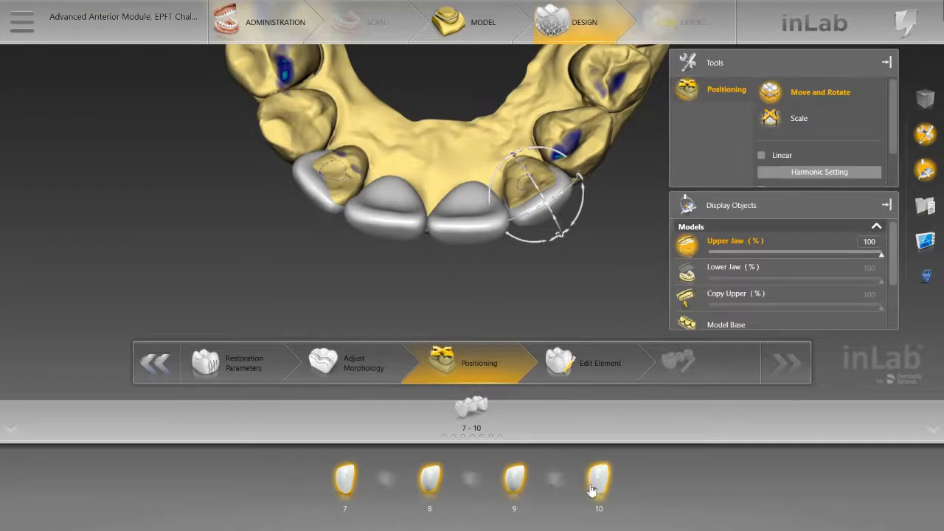
pyautogui.click(344, 488)
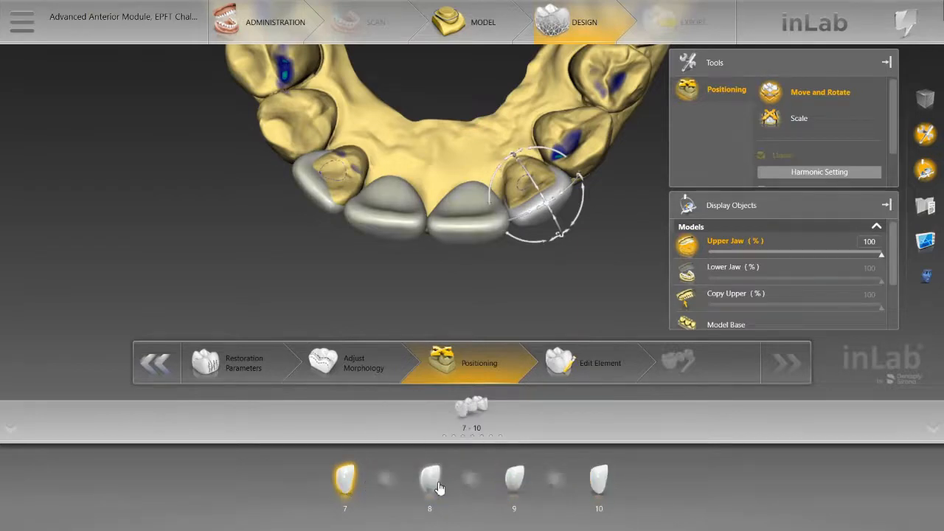
pyautogui.moveTo(427, 280)
pyautogui.mouseDown()
pyautogui.moveTo(437, 175)
pyautogui.moveTo(446, 178)
pyautogui.moveTo(442, 280)
pyautogui.mouseUp()
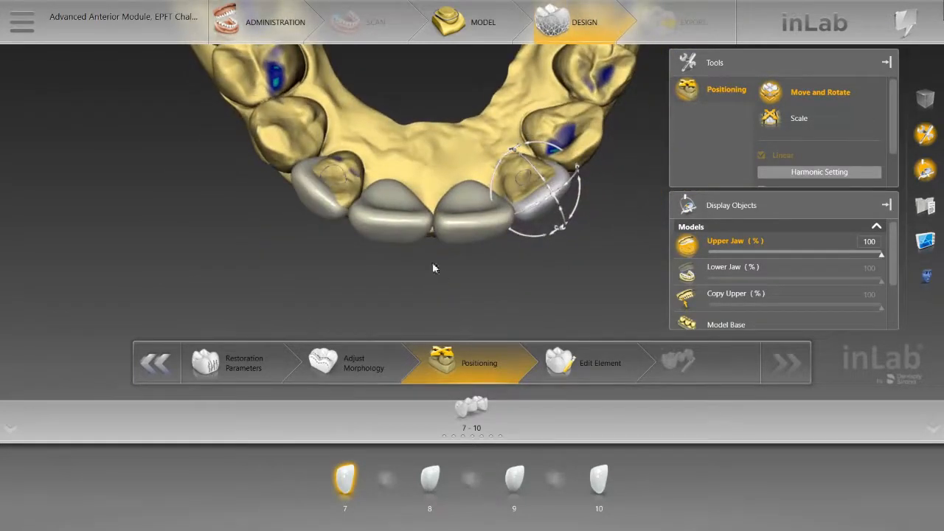
pyautogui.click(316, 203)
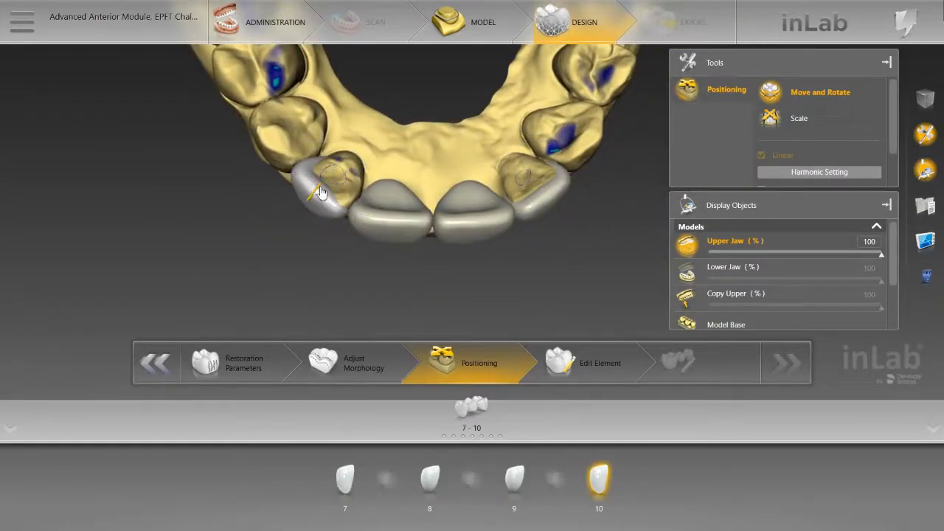
pyautogui.click(396, 229)
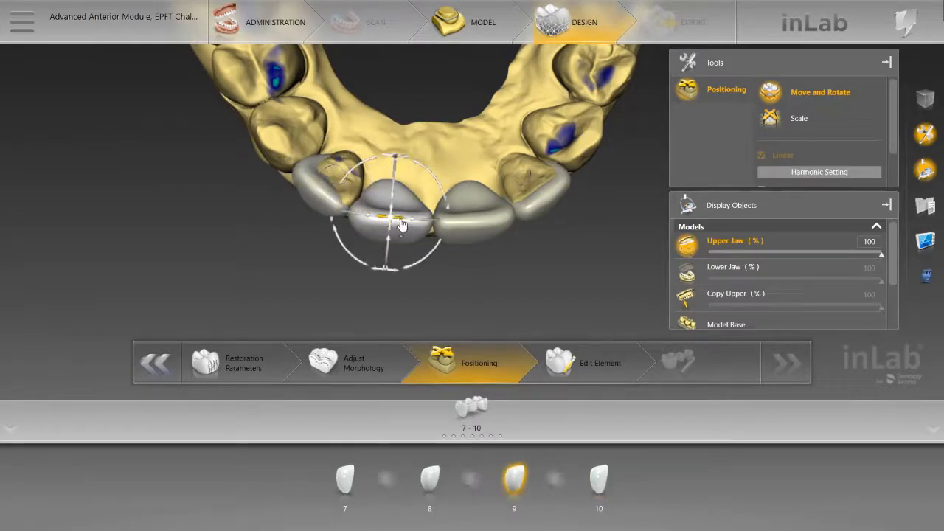
pyautogui.moveTo(400, 220); pyautogui.dragTo(402, 221)
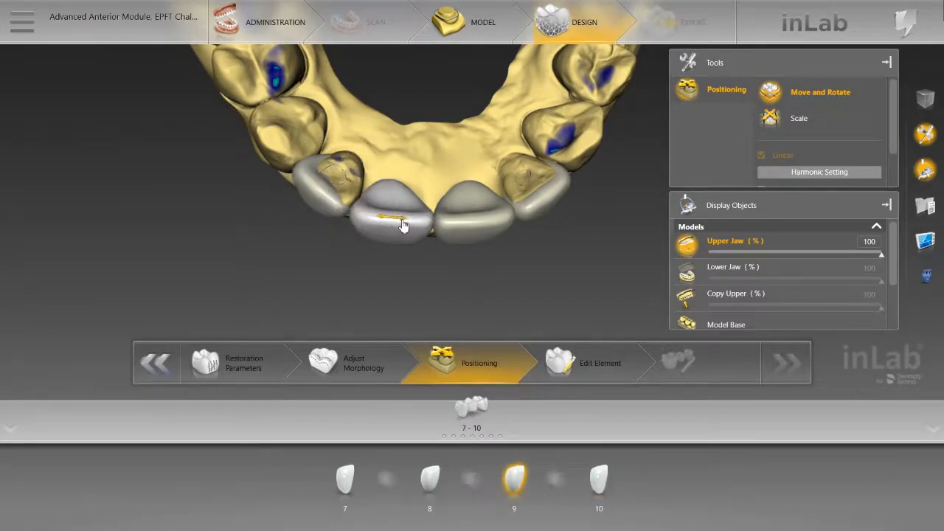
pyautogui.click(488, 221)
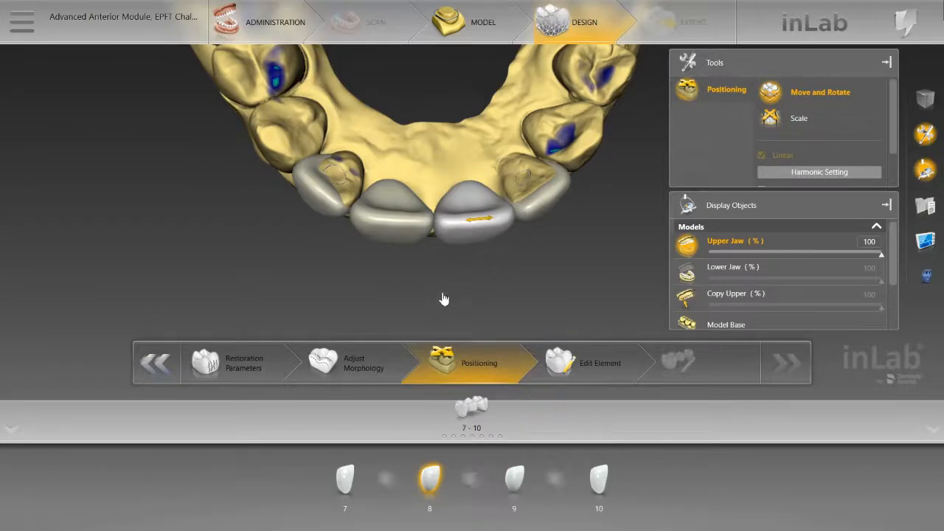
# Step: Show the Copy Upper model at 100% over the restorations and view the anteriors from the incisal side
pyautogui.moveTo(421, 299); pyautogui.dragTo(426, 248)
pyautogui.click(541, 214)
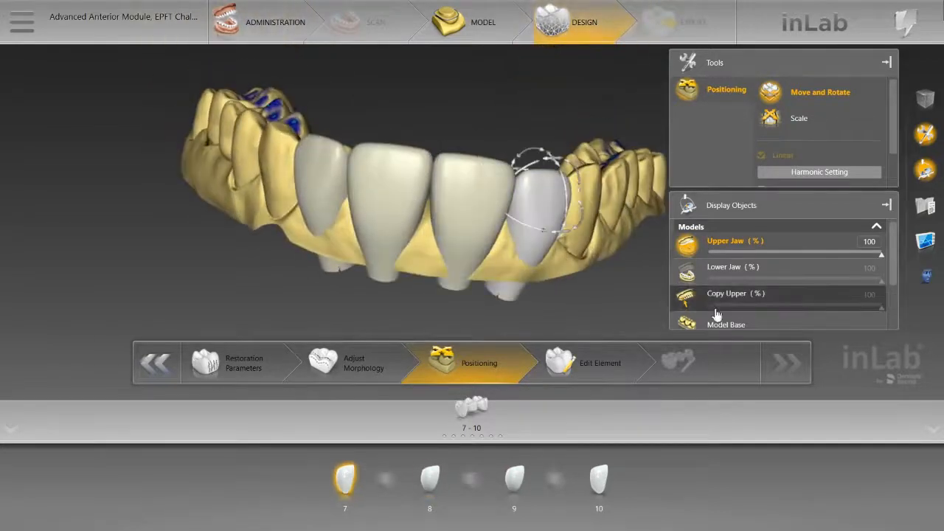
pyautogui.click(718, 302)
pyautogui.moveTo(452, 116); pyautogui.dragTo(444, 216)
# Step: Adjust the positions of central incisors 8 and 9 against the Copy Upper model
pyautogui.click(445, 216)
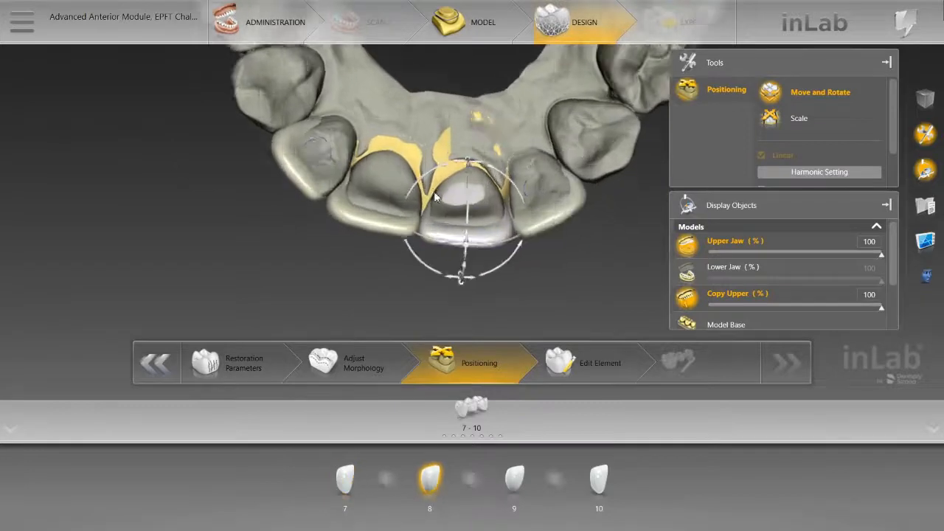
pyautogui.click(370, 196)
pyautogui.moveTo(391, 272); pyautogui.dragTo(328, 201)
pyautogui.moveTo(365, 282)
pyautogui.mouseDown()
pyautogui.moveTo(385, 194)
pyautogui.moveTo(353, 192)
pyautogui.moveTo(368, 266)
pyautogui.mouseUp()
pyautogui.scroll(-3, 307, 162)
# Step: Move and rotate lateral incisor 10 palatally so it sits within the copied tooth shape
pyautogui.click(280, 114)
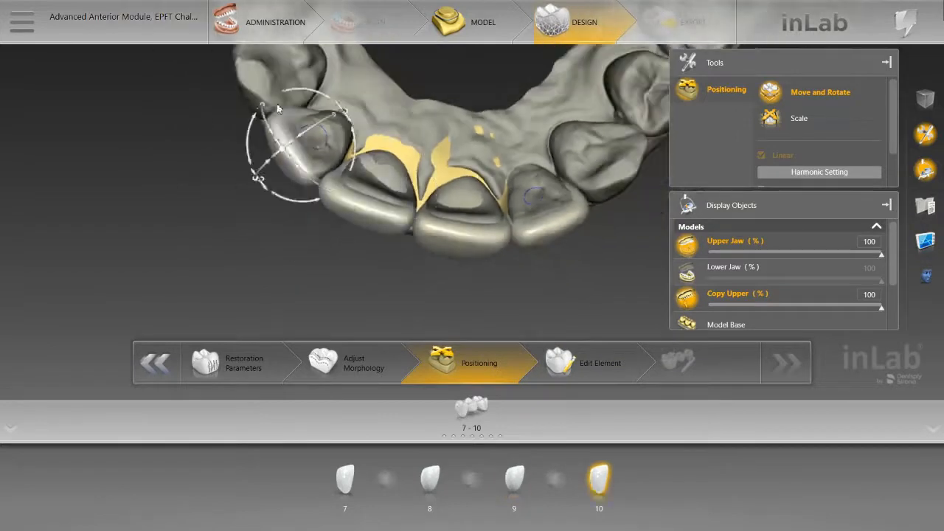
pyautogui.moveTo(292, 151); pyautogui.dragTo(297, 144)
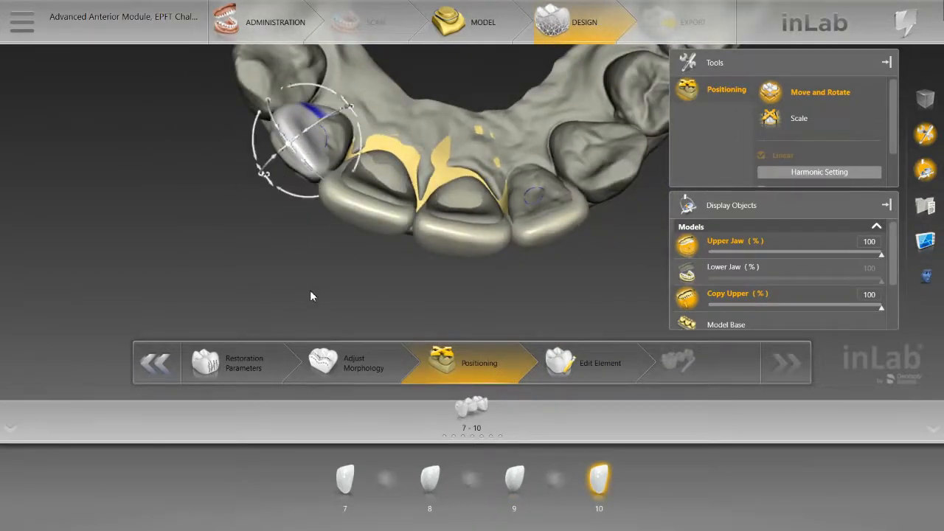
pyautogui.moveTo(309, 290); pyautogui.dragTo(343, 237)
pyautogui.moveTo(300, 106); pyautogui.dragTo(314, 99)
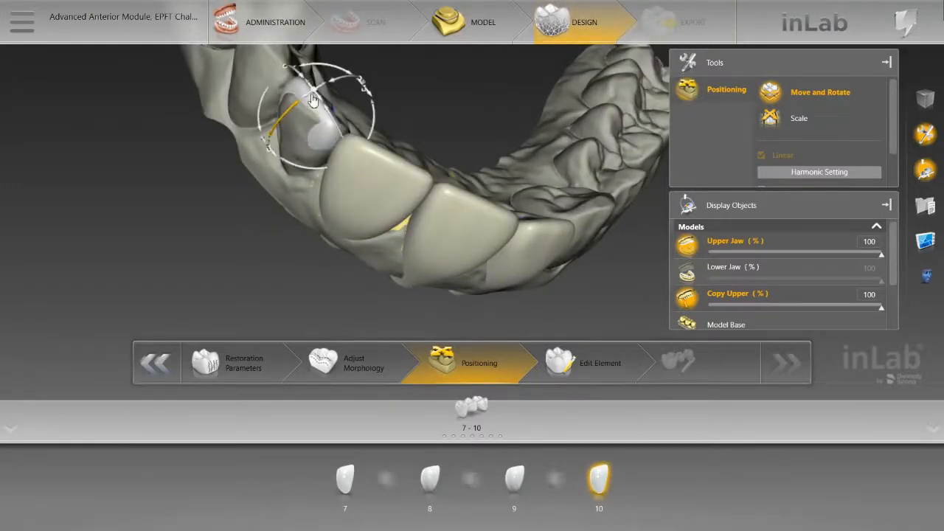
pyautogui.moveTo(271, 144); pyautogui.dragTo(273, 186)
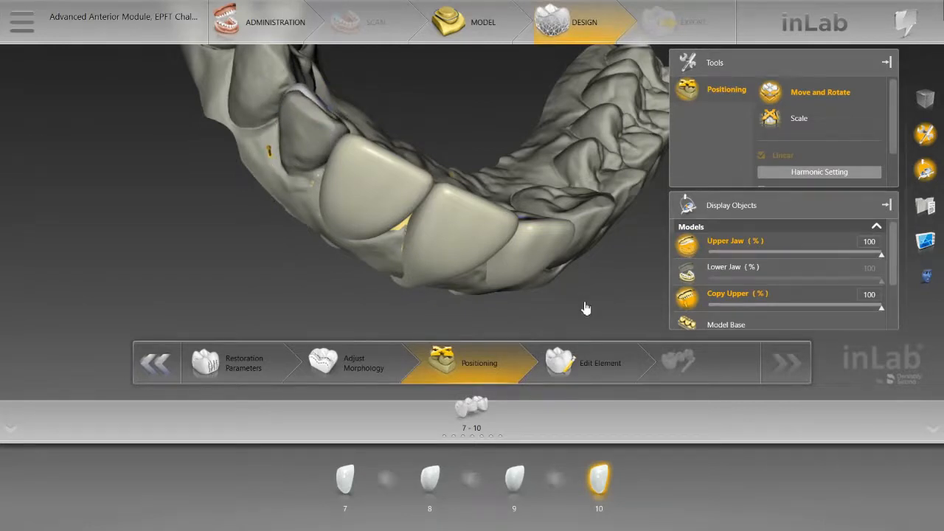
# Step: Move lateral incisor 7 palatally into the matching tooth of the Copy Upper model
pyautogui.moveTo(570, 281); pyautogui.dragTo(543, 240)
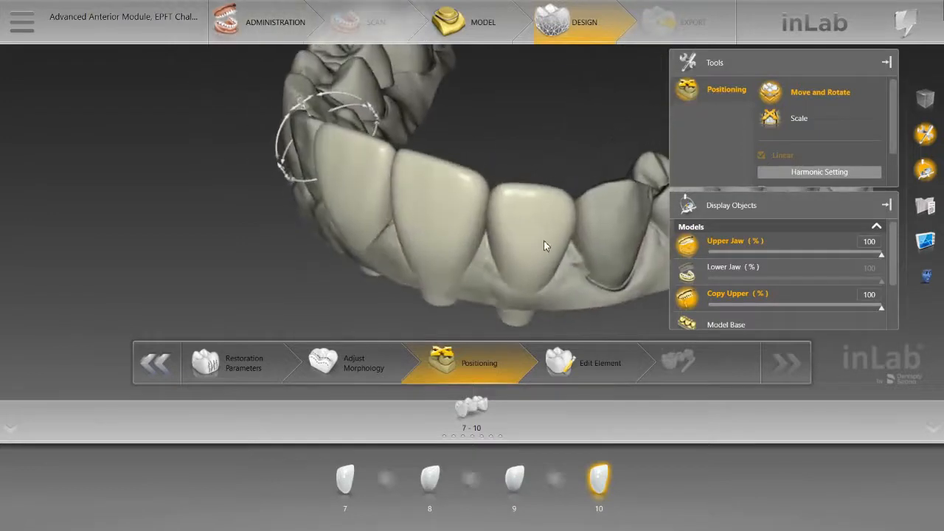
pyautogui.doubleClick(543, 240)
pyautogui.moveTo(472, 125); pyautogui.dragTo(463, 185)
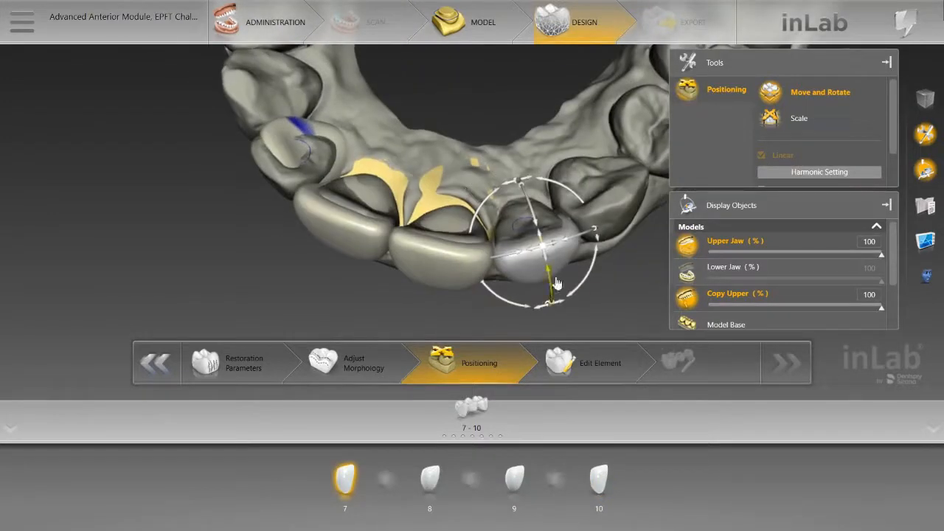
pyautogui.moveTo(548, 267); pyautogui.dragTo(537, 252)
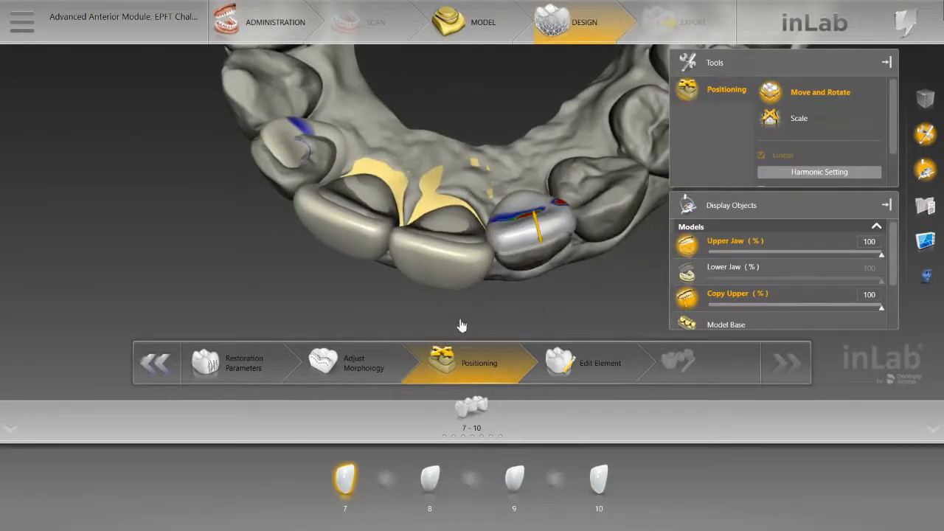
pyautogui.moveTo(425, 300); pyautogui.dragTo(431, 250)
pyautogui.doubleClick(432, 249)
# Step: Refine the tilt and height of lateral incisor 7 to fit the copied tooth from the front and incisal views
pyautogui.doubleClick(543, 181)
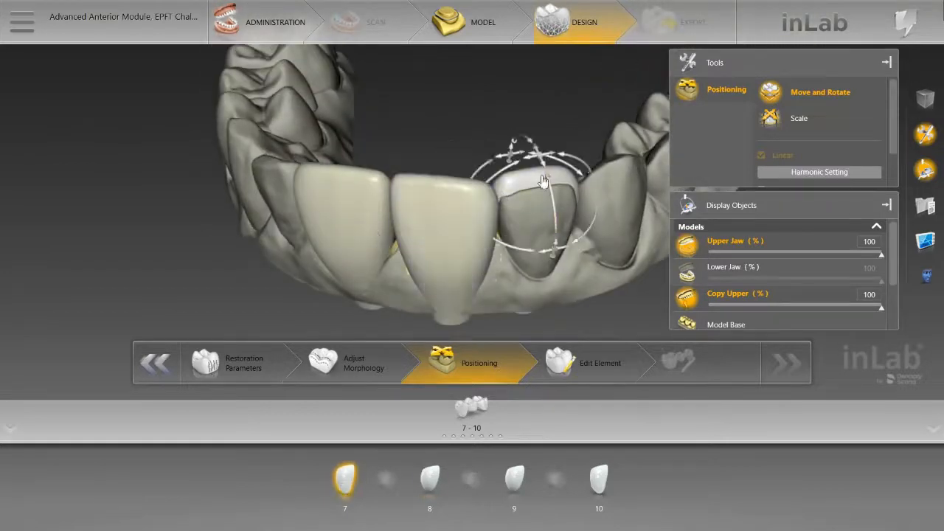
pyautogui.moveTo(558, 253); pyautogui.dragTo(555, 271)
pyautogui.moveTo(482, 141); pyautogui.dragTo(490, 208)
pyautogui.moveTo(533, 259); pyautogui.dragTo(532, 277)
pyautogui.moveTo(440, 316); pyautogui.dragTo(486, 239)
pyautogui.moveTo(581, 221); pyautogui.dragTo(577, 254)
pyautogui.moveTo(557, 180); pyautogui.dragTo(562, 177)
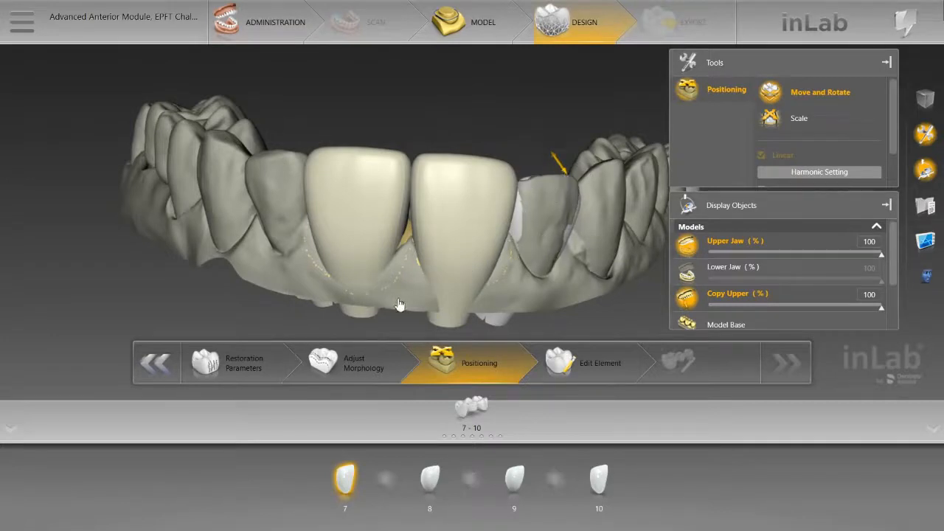
pyautogui.moveTo(398, 308); pyautogui.dragTo(411, 292)
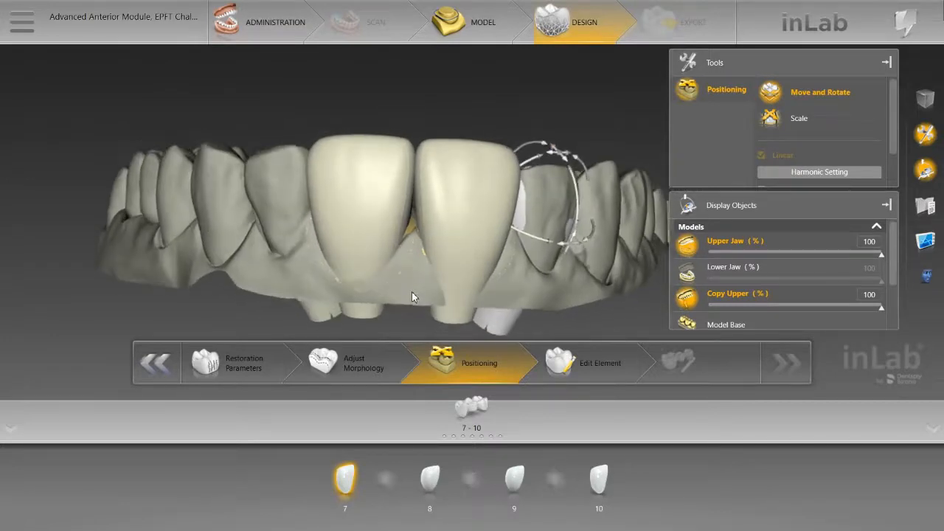
# Step: Rotate and tilt central incisor 8 to bring its labial surface and neck in line with the Copy Upper model
pyautogui.click(422, 163)
pyautogui.moveTo(376, 99); pyautogui.dragTo(390, 201)
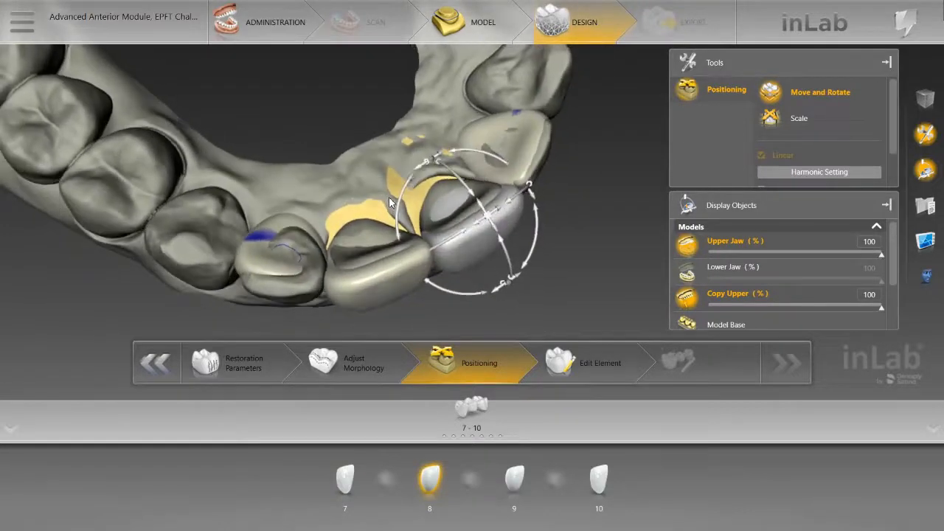
pyautogui.click(374, 270)
pyautogui.click(505, 230)
pyautogui.moveTo(503, 243); pyautogui.dragTo(505, 254)
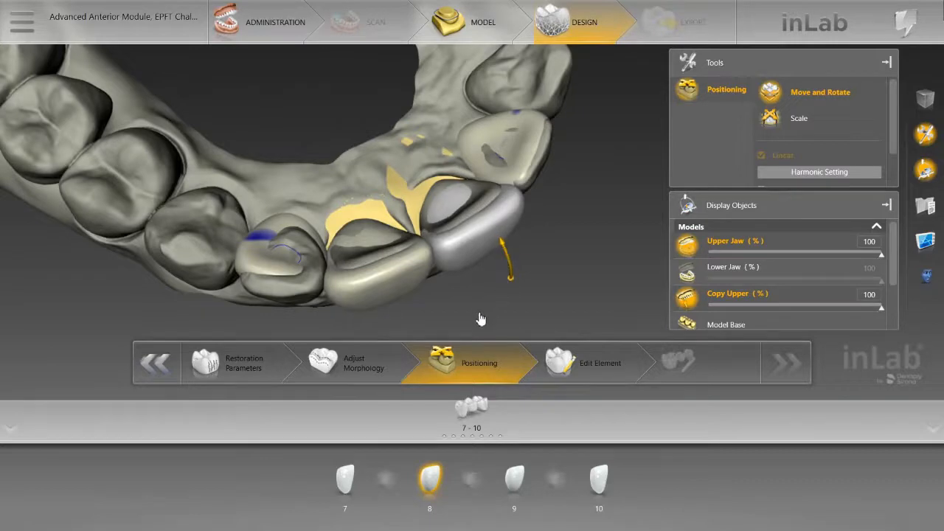
pyautogui.moveTo(480, 318); pyautogui.dragTo(481, 216)
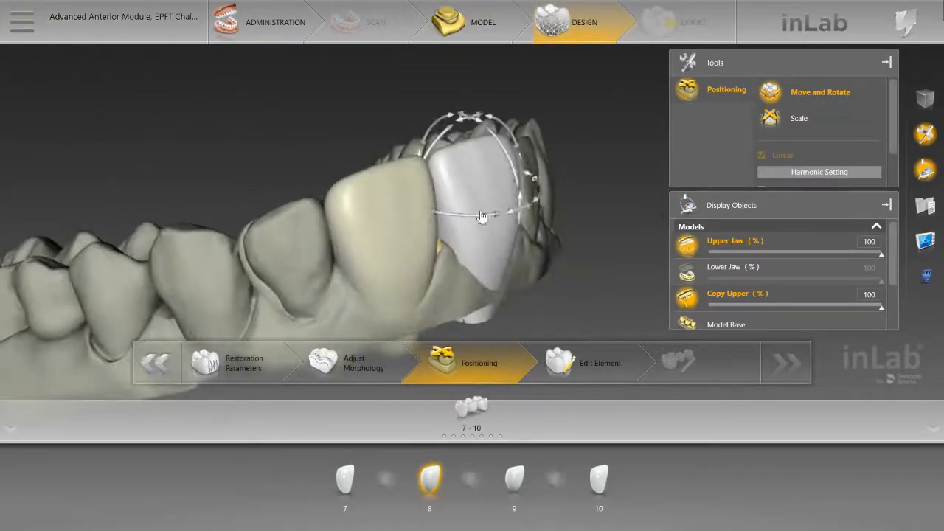
pyautogui.moveTo(514, 175); pyautogui.dragTo(514, 178)
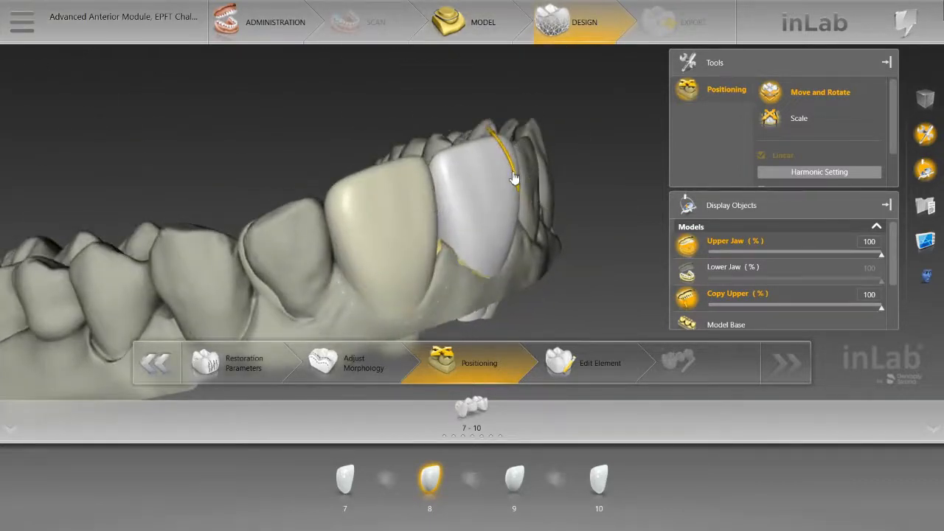
pyautogui.moveTo(458, 140); pyautogui.dragTo(457, 140)
# Step: Tilt central incisor 9 to match the inclination of the neighbouring central incisor
pyautogui.click(384, 208)
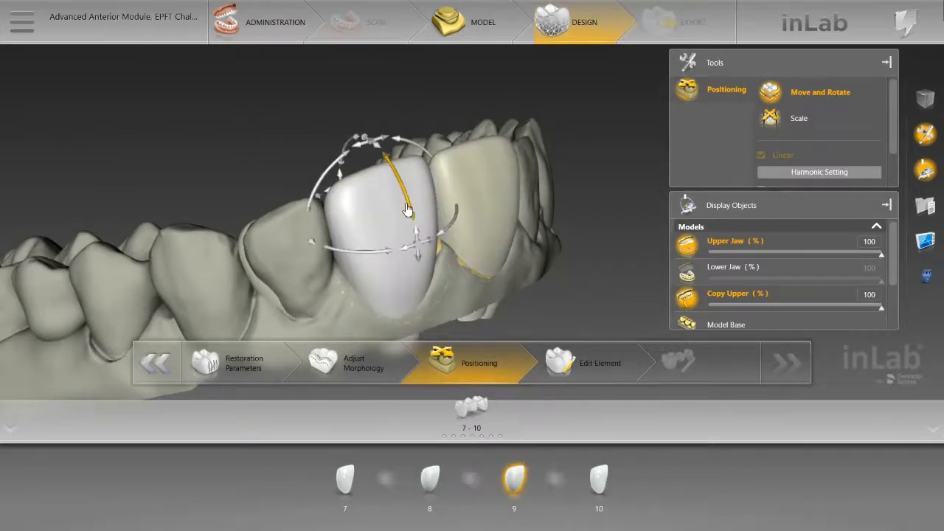
pyautogui.moveTo(405, 210); pyautogui.dragTo(409, 214)
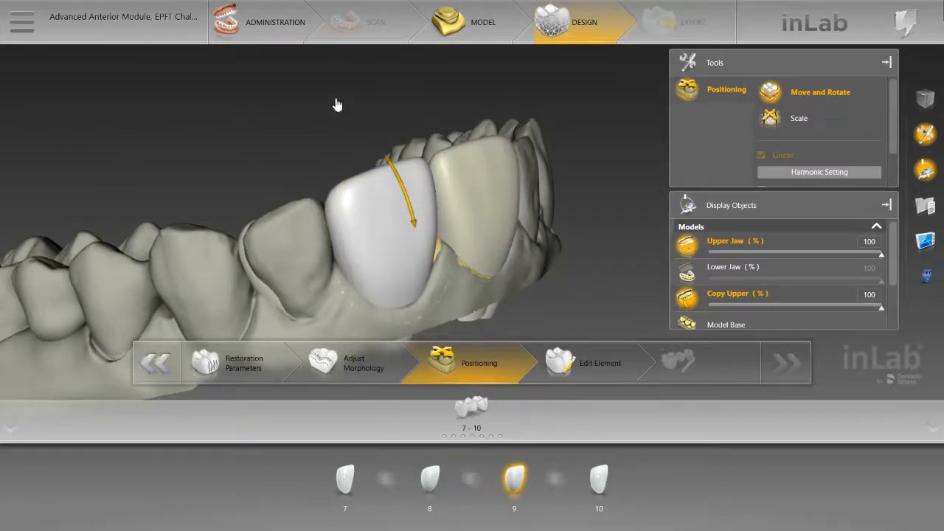
pyautogui.moveTo(335, 104); pyautogui.dragTo(390, 216, button='middle')
pyautogui.moveTo(422, 261); pyautogui.dragTo(421, 257)
# Step: Shift central incisor 8 slightly in the labio-palatal direction and check its neck from the gingival side
pyautogui.click(479, 188)
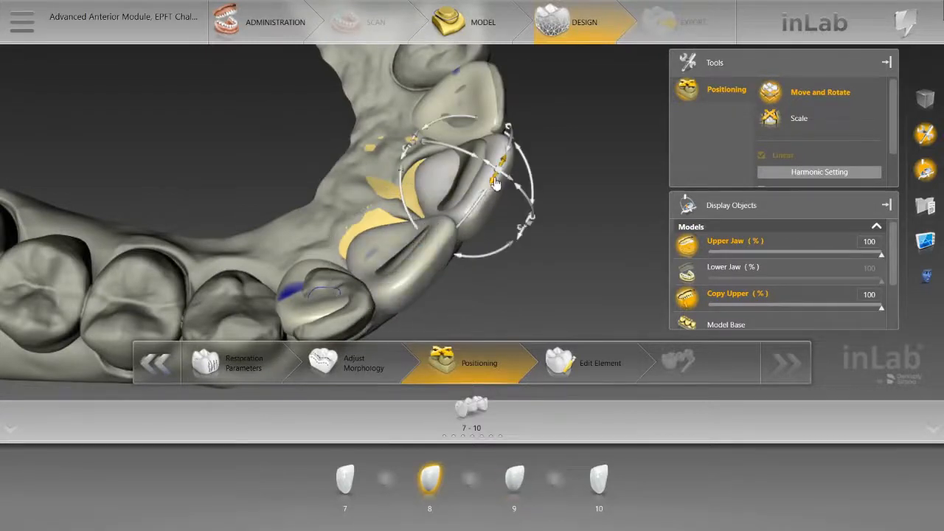
pyautogui.moveTo(493, 173); pyautogui.dragTo(491, 178)
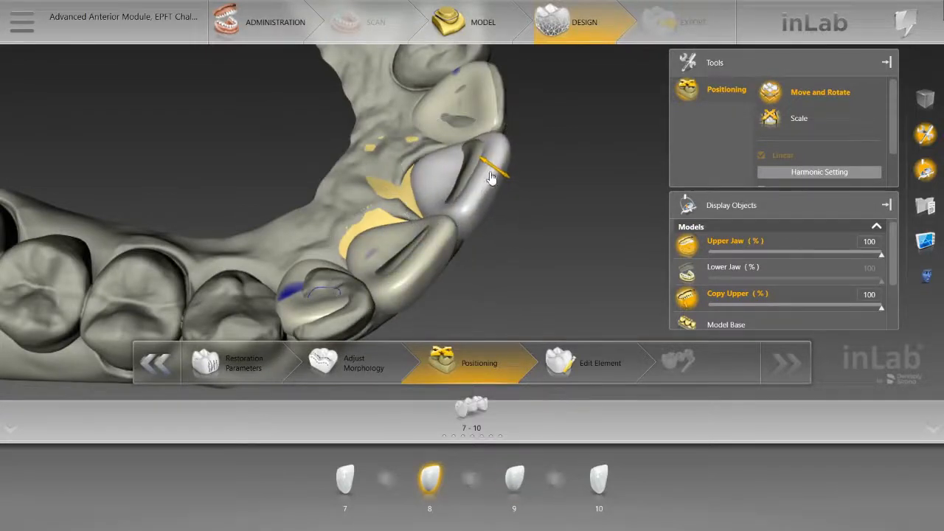
pyautogui.moveTo(498, 312); pyautogui.dragTo(402, 226)
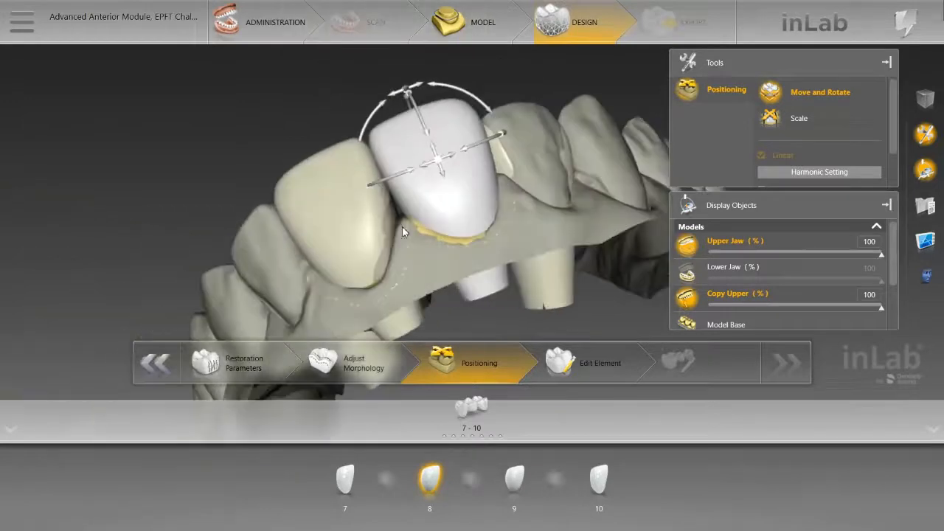
# Step: Shift central incisor 9 slightly sideways in the front view to refine its spacing to tooth 8
pyautogui.click(528, 140)
pyautogui.moveTo(580, 79); pyautogui.dragTo(625, 138)
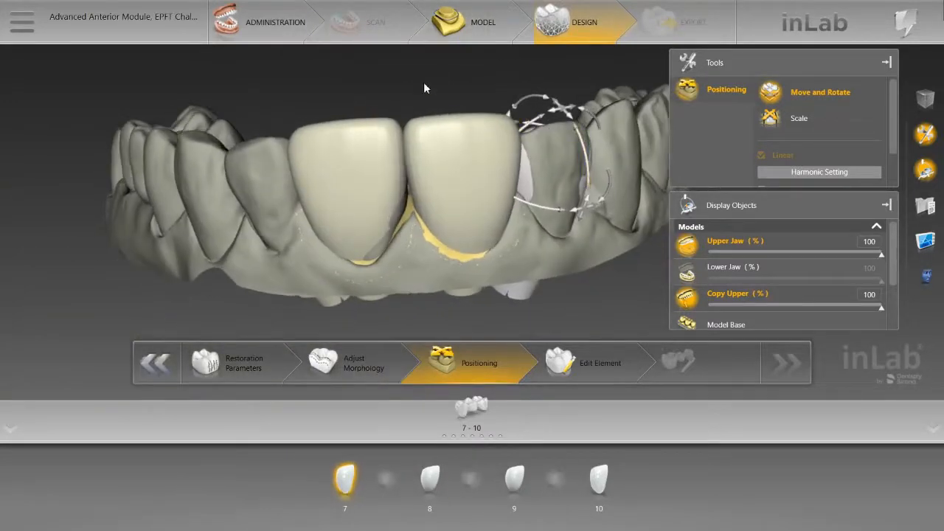
pyautogui.moveTo(424, 82); pyautogui.dragTo(475, 99)
pyautogui.scroll(-3, 437, 88)
pyautogui.click(404, 158)
pyautogui.moveTo(391, 182); pyautogui.dragTo(394, 187)
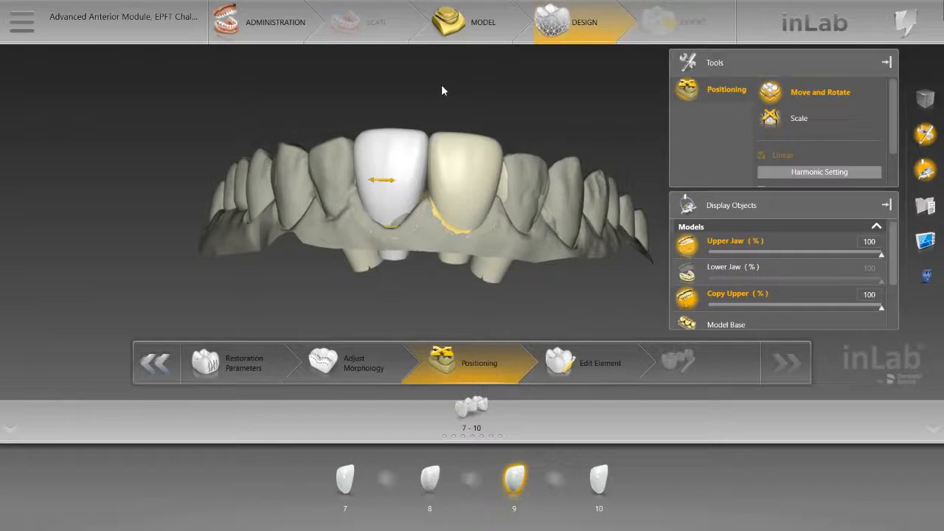
pyautogui.moveTo(442, 87); pyautogui.dragTo(431, 90)
# Step: Scale central incisor 8 slightly along its palatal direction to match the Copy Upper model
pyautogui.moveTo(544, 114); pyautogui.dragTo(474, 200)
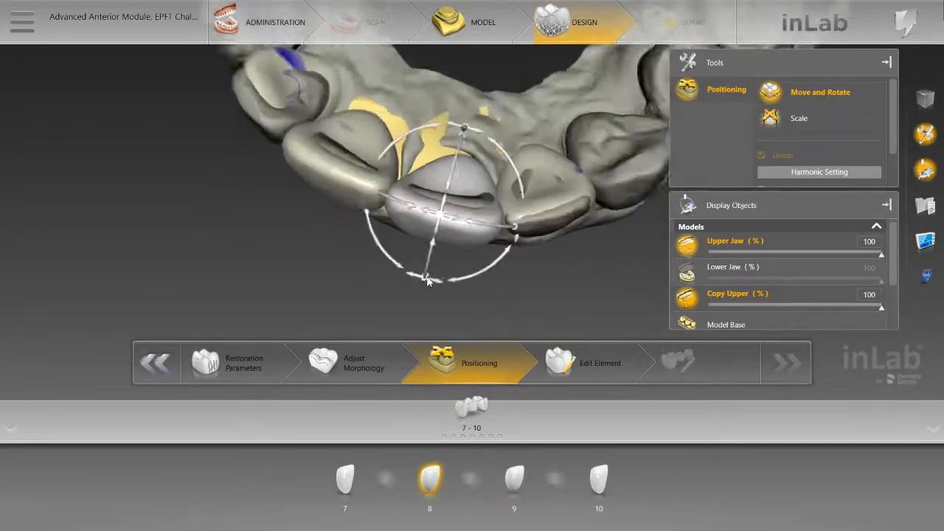
pyautogui.scroll(2, 428, 280)
pyautogui.click(558, 167)
pyautogui.click(795, 117)
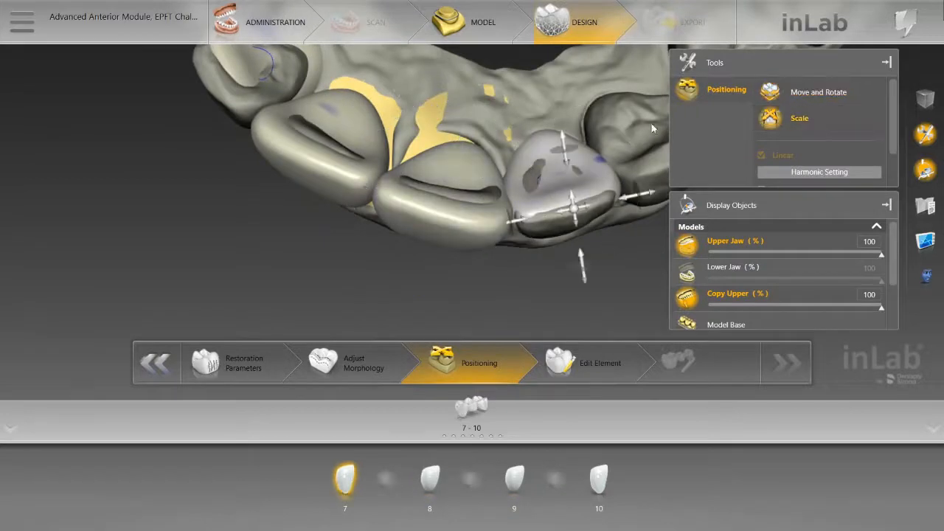
pyautogui.click(474, 160)
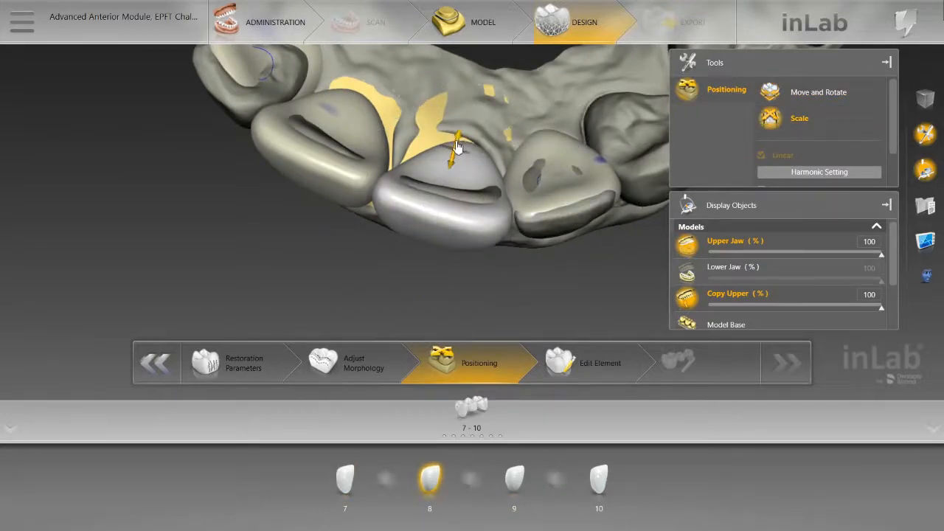
pyautogui.moveTo(456, 142); pyautogui.dragTo(455, 140)
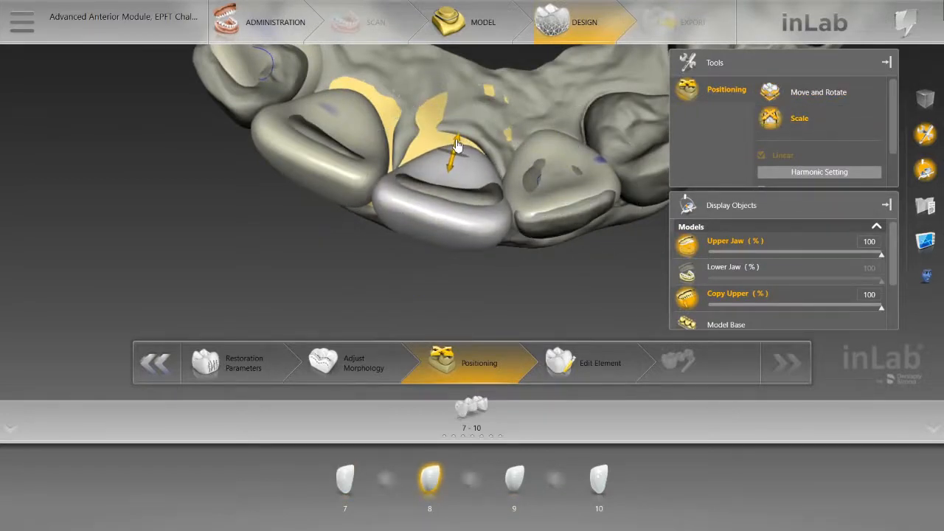
# Step: Scale central incisor 9 slightly in the palatal and labial directions to match the Copy Upper model
pyautogui.click(353, 101)
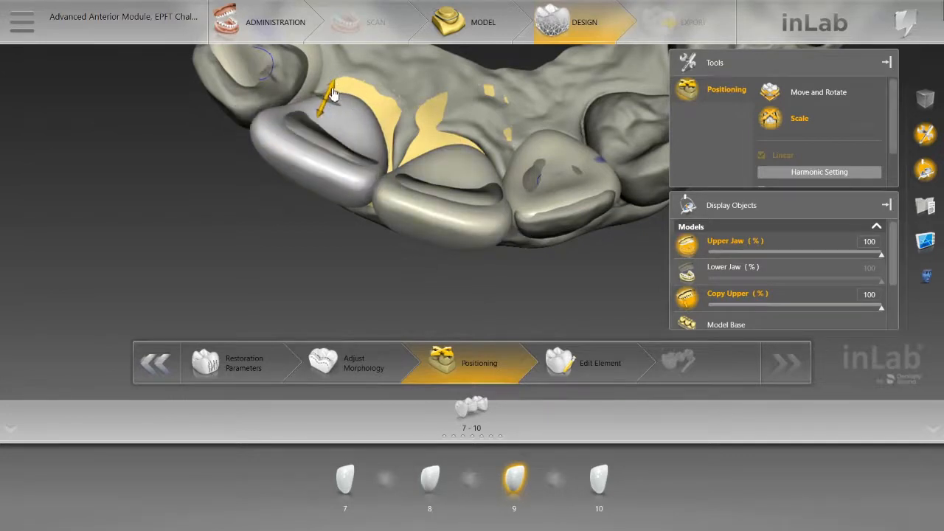
pyautogui.click(556, 160)
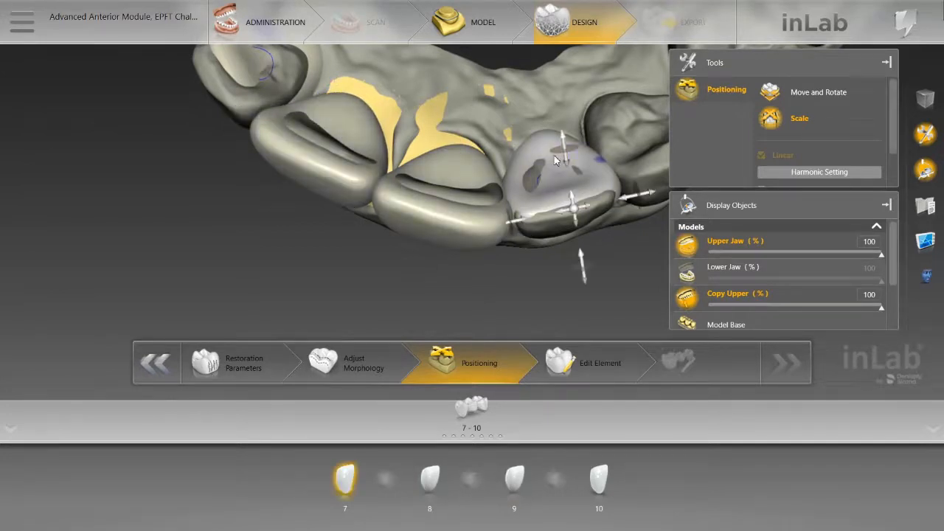
pyautogui.click(376, 140)
pyautogui.moveTo(431, 208); pyautogui.dragTo(442, 243)
pyautogui.moveTo(320, 190); pyautogui.dragTo(317, 191)
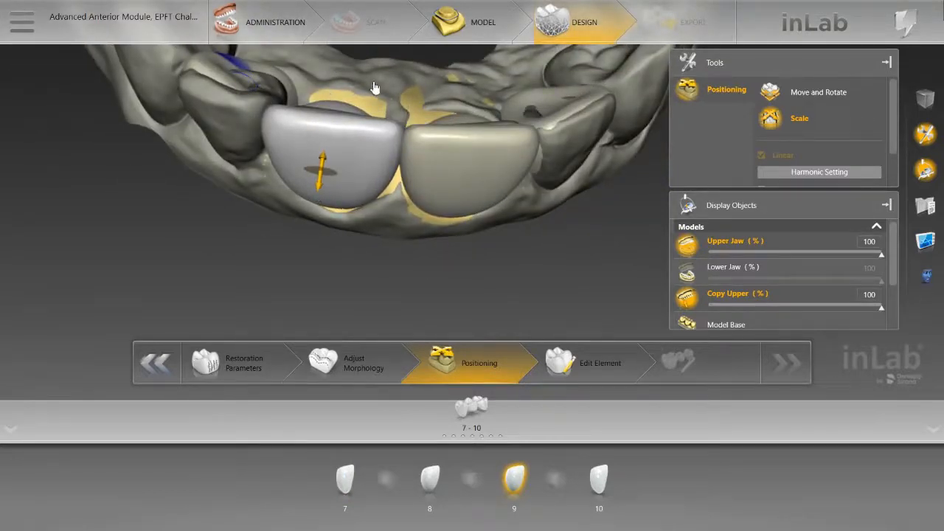
# Step: Scale central incisor 8 slightly along its labial direction and check both central incisors from the front
pyautogui.moveTo(382, 87); pyautogui.dragTo(375, 128)
pyautogui.click(497, 173)
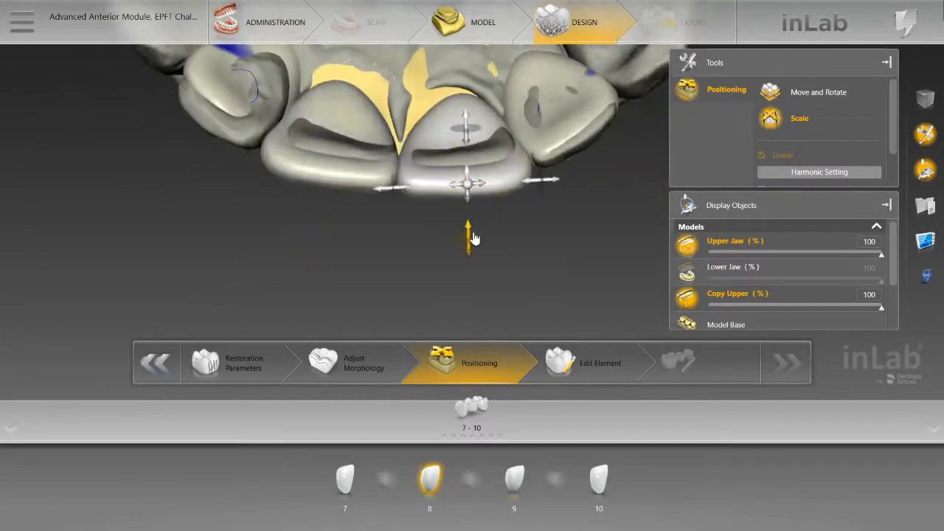
pyautogui.moveTo(474, 238); pyautogui.dragTo(472, 231)
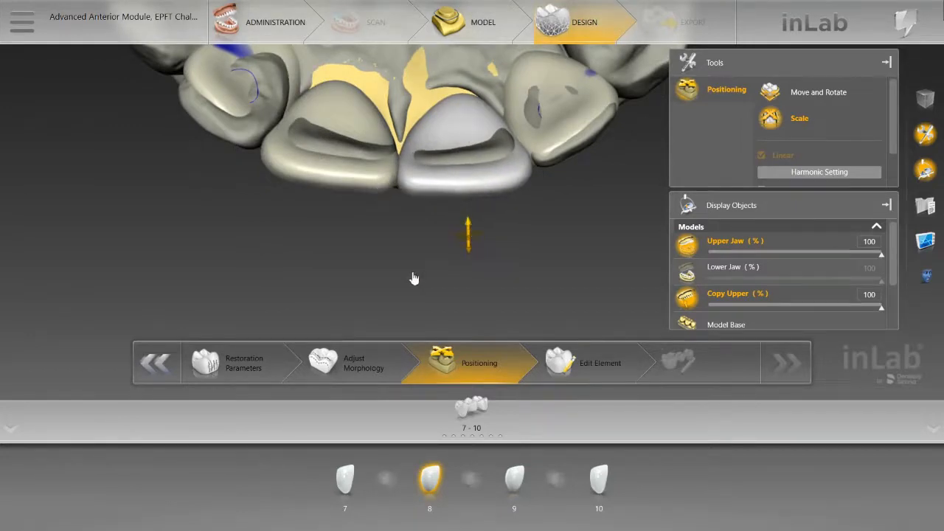
pyautogui.moveTo(403, 282); pyautogui.dragTo(413, 212)
pyautogui.scroll(-5, 412, 212)
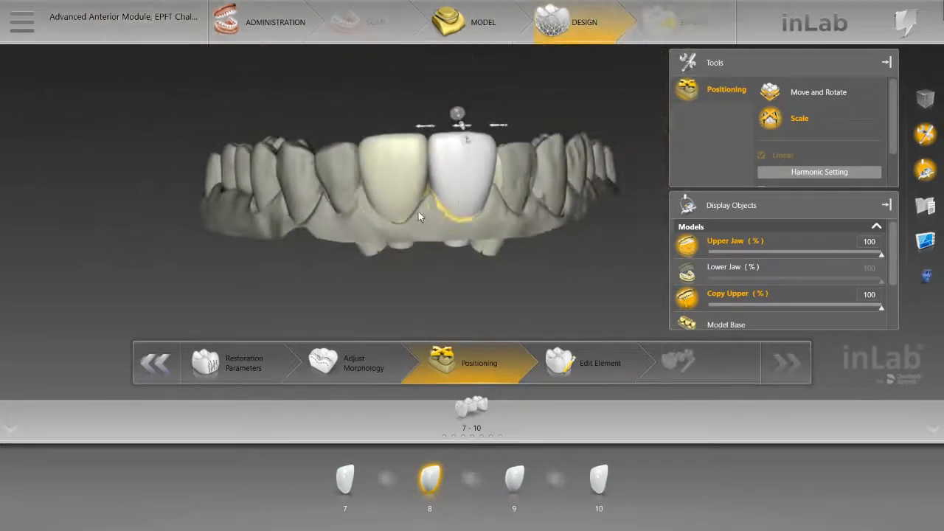
# Step: Calculate the proposal for the 7-10 bridge for element editing, keeping Adapted Restoration Calculation off
pyautogui.moveTo(462, 254)
pyautogui.mouseDown()
pyautogui.moveTo(438, 240)
pyautogui.moveTo(410, 244)
pyautogui.moveTo(472, 247)
pyautogui.mouseUp()
pyautogui.scroll(-1, 816, 141)
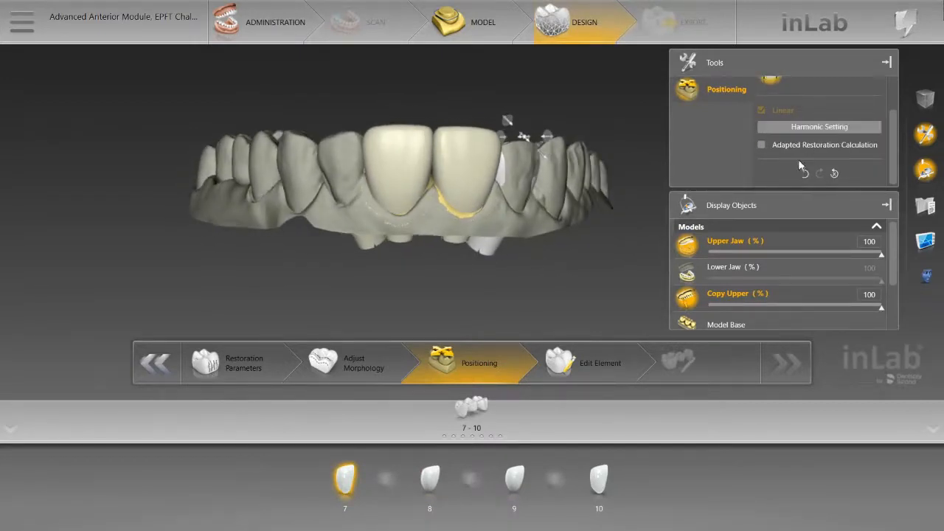
pyautogui.click(763, 145)
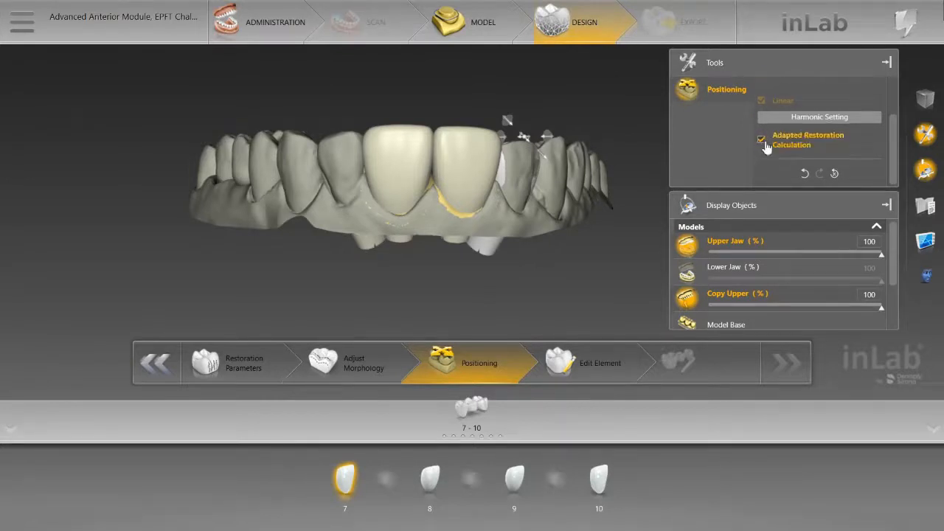
pyautogui.click(761, 143)
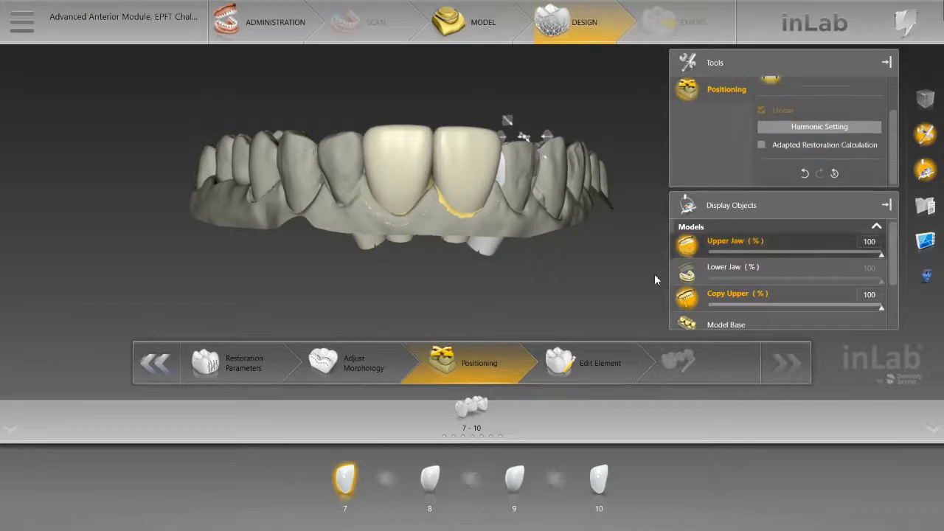
pyautogui.click(562, 380)
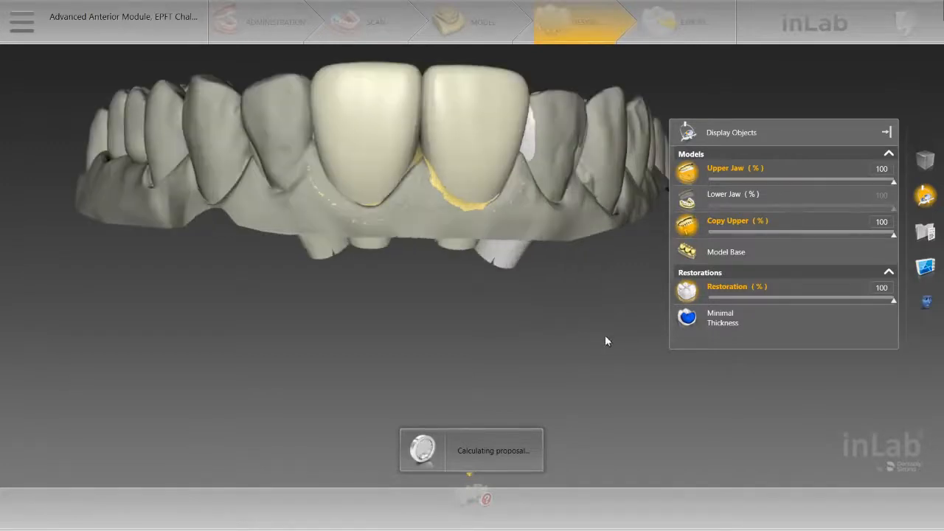
pyautogui.moveTo(455, 84)
pyautogui.mouseDown()
pyautogui.moveTo(457, 175)
pyautogui.moveTo(453, 99)
pyautogui.mouseUp()
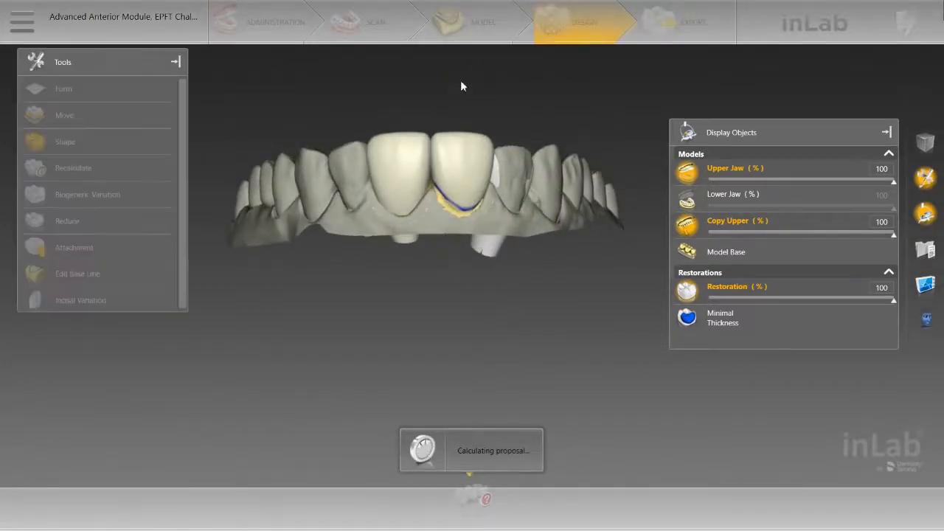
pyautogui.moveTo(441, 87)
pyautogui.mouseDown()
pyautogui.moveTo(447, 208)
pyautogui.moveTo(440, 80)
pyautogui.mouseUp()
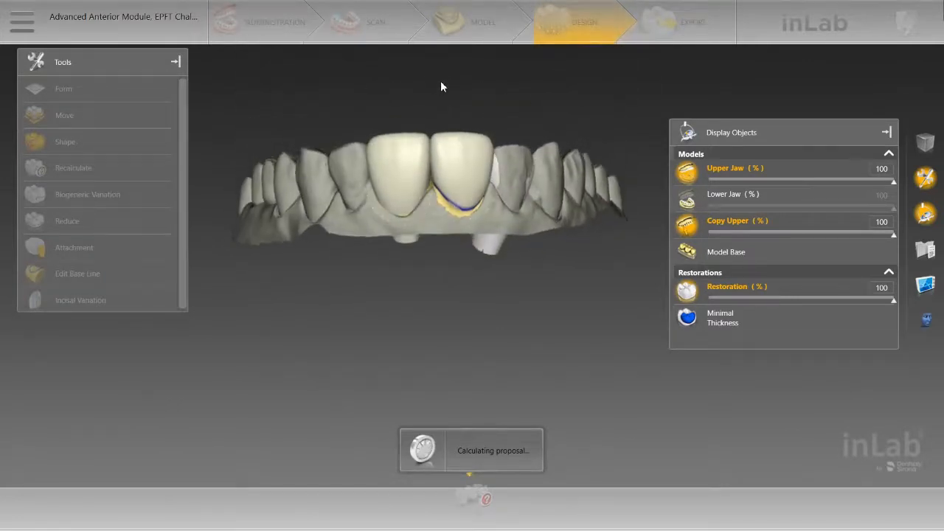
pyautogui.scroll(2, 441, 88)
pyautogui.scroll(1, 441, 91)
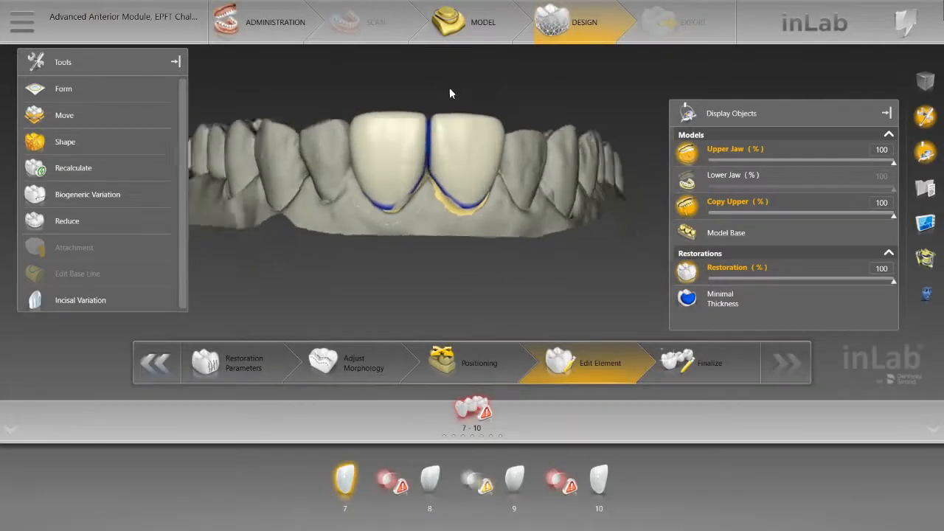
# Step: Set the Upper Jaw display to 20 % and check the necks of both central incisors against the Copy Upper model
pyautogui.moveTo(449, 93)
pyautogui.mouseDown(button='right')
pyautogui.moveTo(445, 71)
pyautogui.moveTo(440, 212)
pyautogui.moveTo(451, 88)
pyautogui.mouseUp(button='right')
pyautogui.scroll(3, 451, 92)
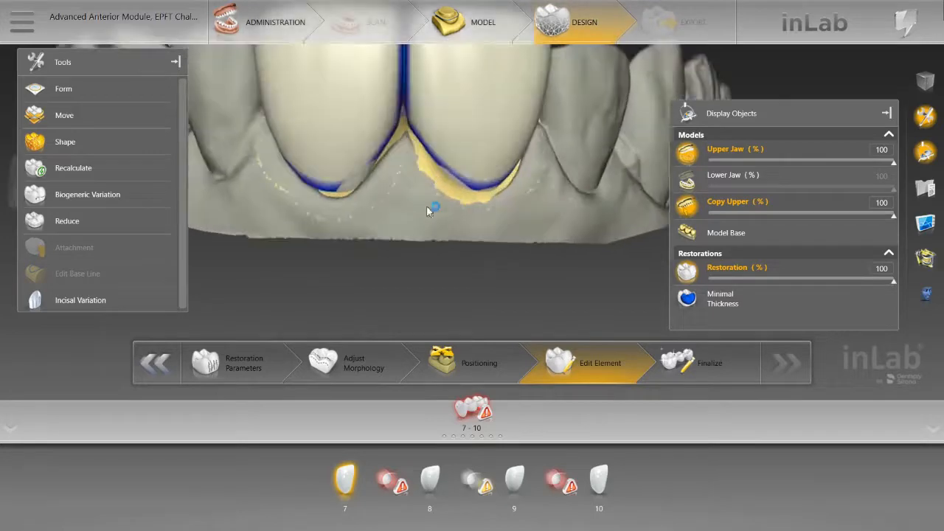
pyautogui.moveTo(426, 205); pyautogui.dragTo(445, 218, button='right')
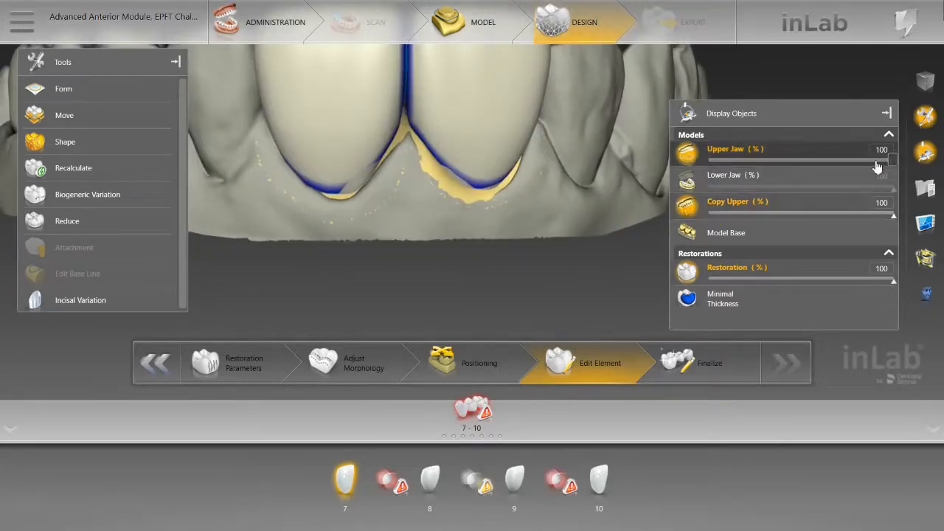
pyautogui.moveTo(892, 168); pyautogui.dragTo(686, 169)
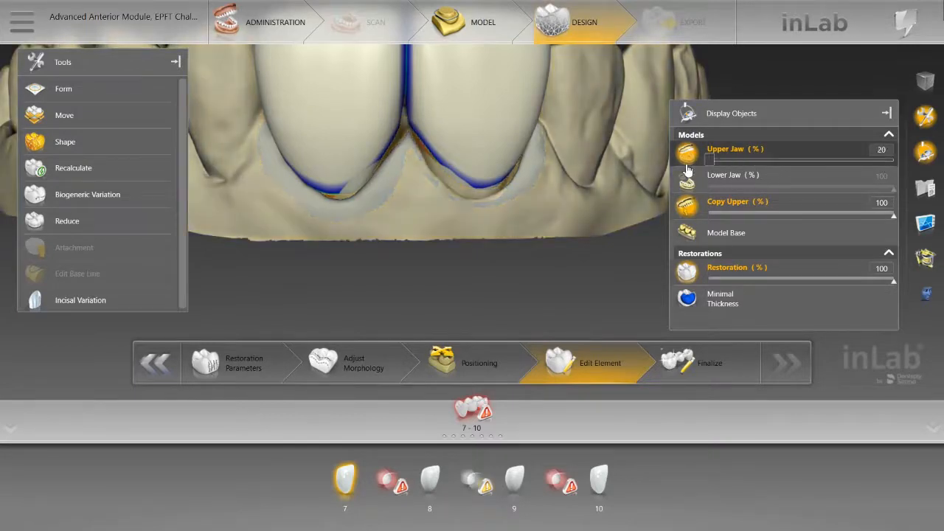
pyautogui.scroll(-5, 559, 242)
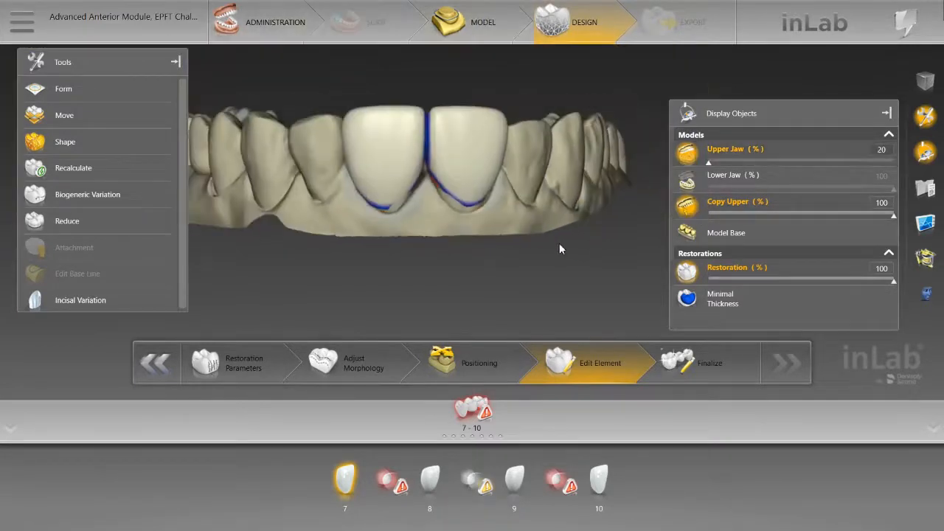
pyautogui.moveTo(441, 263)
pyautogui.mouseDown()
pyautogui.moveTo(442, 132)
pyautogui.moveTo(440, 249)
pyautogui.mouseUp()
pyautogui.scroll(5, 440, 249)
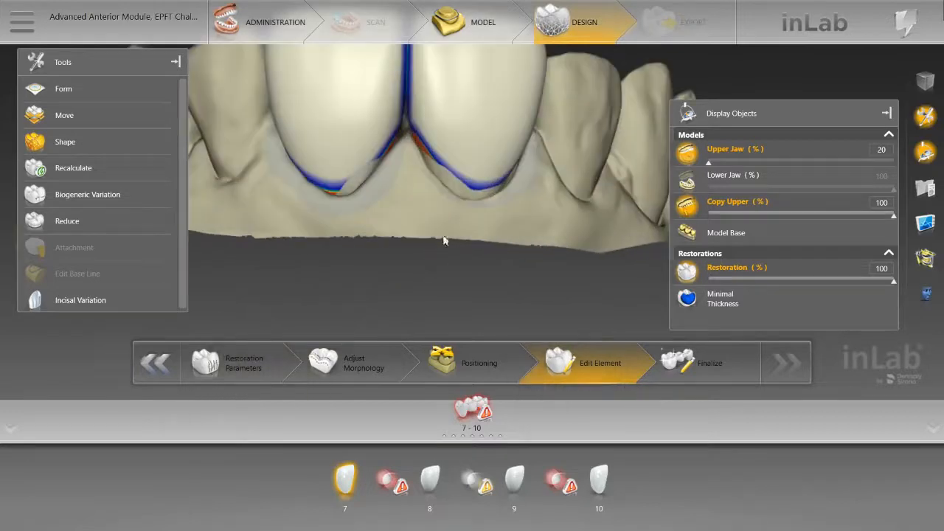
# Step: Compare central incisors 8 and 9 individually with the Copy Upper model while the Upper Jaw is hidden, then show the jaw again
pyautogui.click(687, 153)
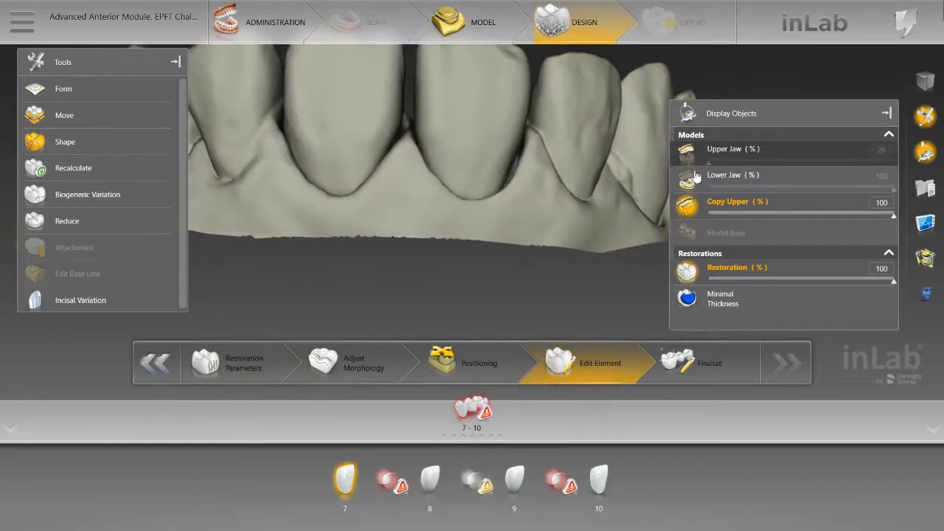
pyautogui.click(440, 500)
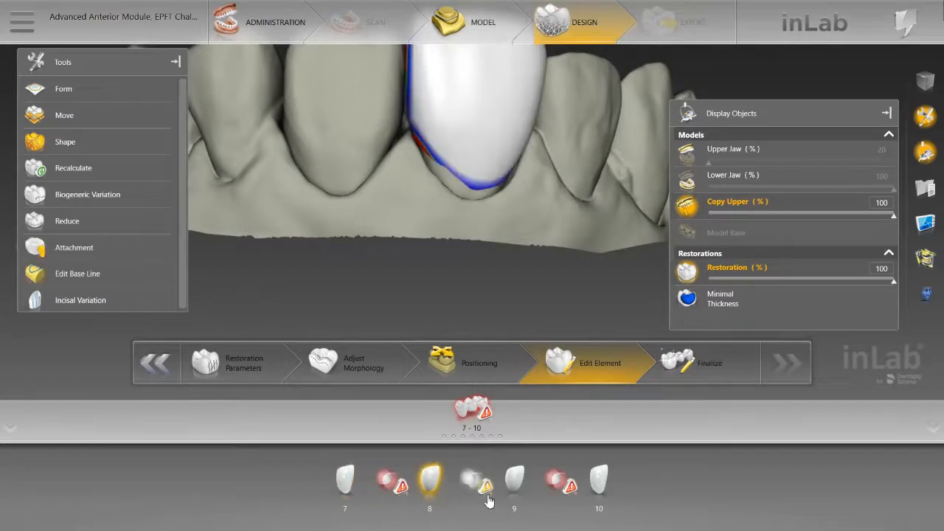
pyautogui.click(515, 480)
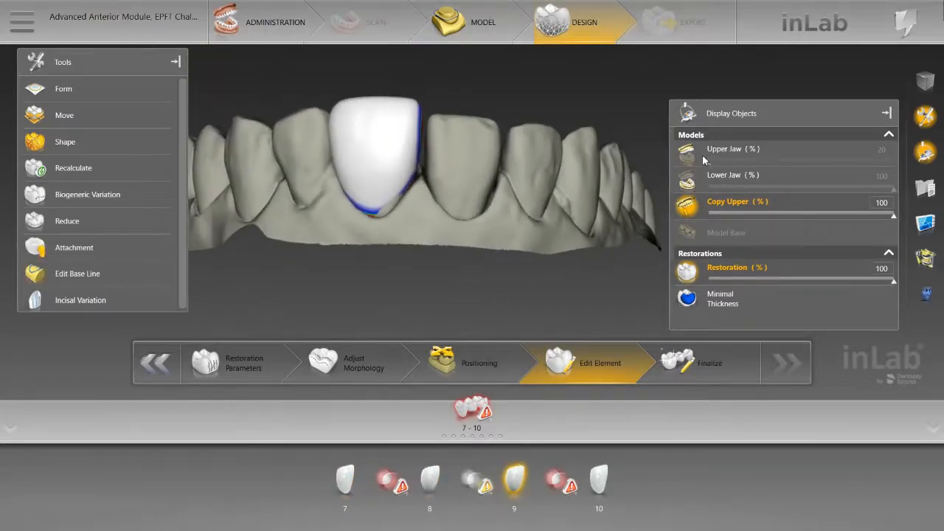
pyautogui.click(688, 153)
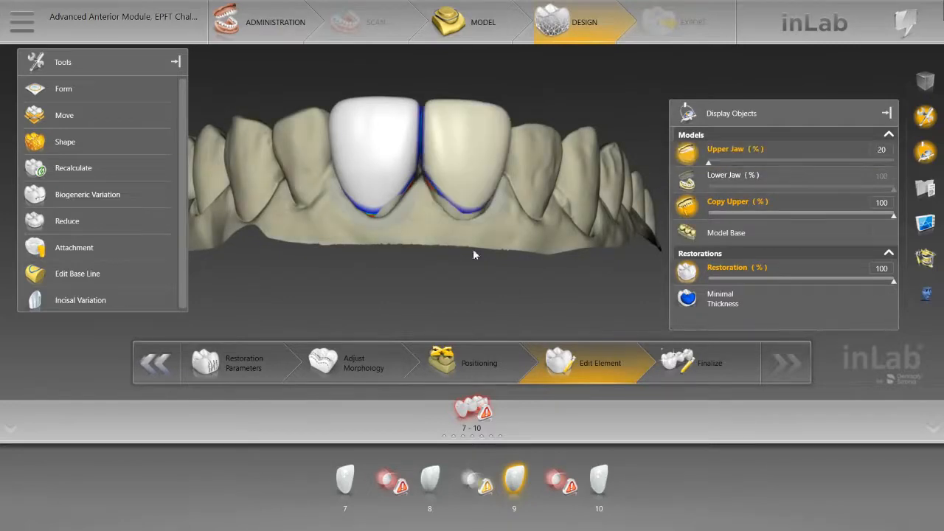
# Step: Extend the necks of central incisors 9 and 8 towards the gingival margin using individual 2-Directional Shape
pyautogui.moveTo(473, 249); pyautogui.dragTo(480, 324, button='right')
pyautogui.scroll(4, 455, 287)
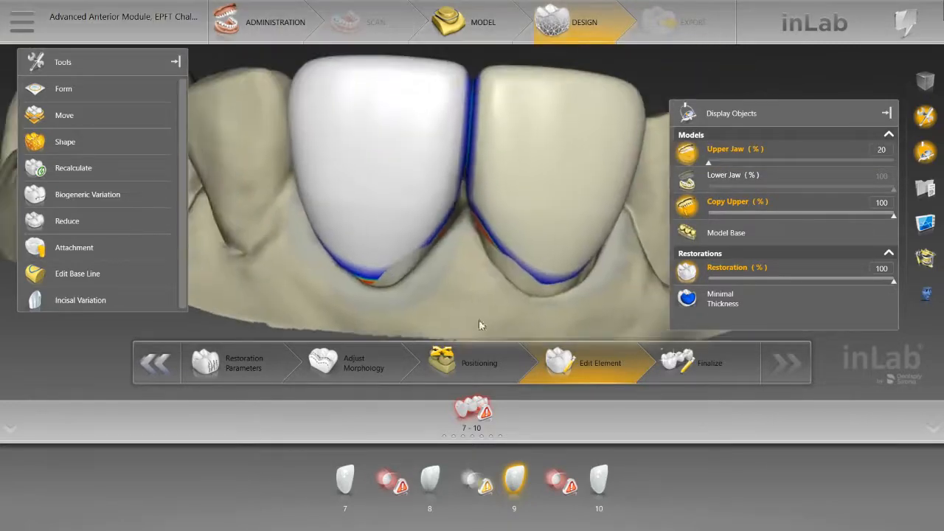
pyautogui.moveTo(478, 303); pyautogui.dragTo(484, 288)
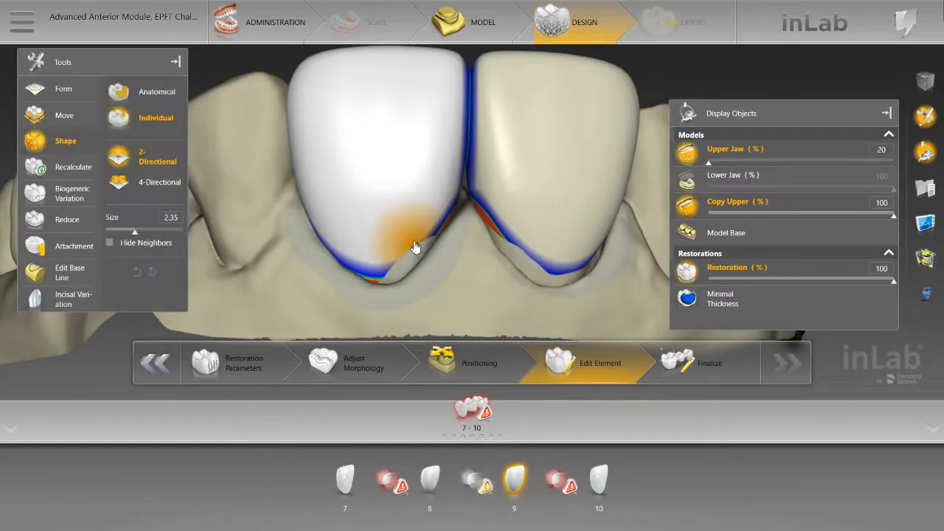
pyautogui.moveTo(414, 246)
pyautogui.mouseDown()
pyautogui.moveTo(415, 232)
pyautogui.moveTo(415, 255)
pyautogui.mouseUp()
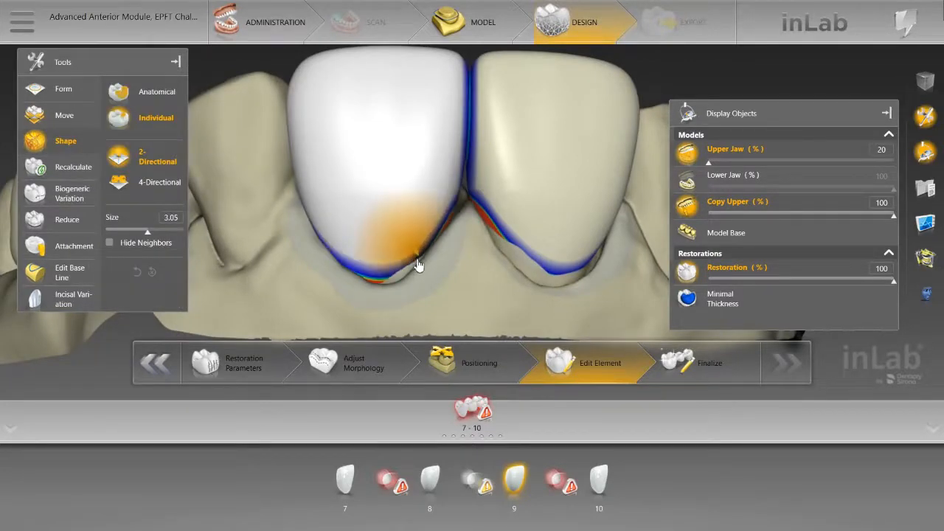
pyautogui.click(533, 250)
pyautogui.moveTo(533, 254)
pyautogui.mouseDown()
pyautogui.moveTo(525, 270)
pyautogui.moveTo(571, 280)
pyautogui.moveTo(539, 253)
pyautogui.moveTo(523, 257)
pyautogui.moveTo(536, 251)
pyautogui.moveTo(540, 267)
pyautogui.moveTo(470, 308)
pyautogui.moveTo(425, 359)
pyautogui.moveTo(414, 305)
pyautogui.moveTo(421, 289)
pyautogui.mouseUp()
# Step: Reshape the palatal surfaces of central incisors 9 and 8 using individual 2-Directional Shape at size 3.53
pyautogui.scroll(-4, 568, 252)
pyautogui.scroll(3, 539, 224)
pyautogui.moveTo(539, 224)
pyautogui.mouseDown()
pyautogui.moveTo(528, 235)
pyautogui.moveTo(540, 243)
pyautogui.moveTo(511, 193)
pyautogui.moveTo(498, 196)
pyautogui.mouseUp()
pyautogui.click(501, 198)
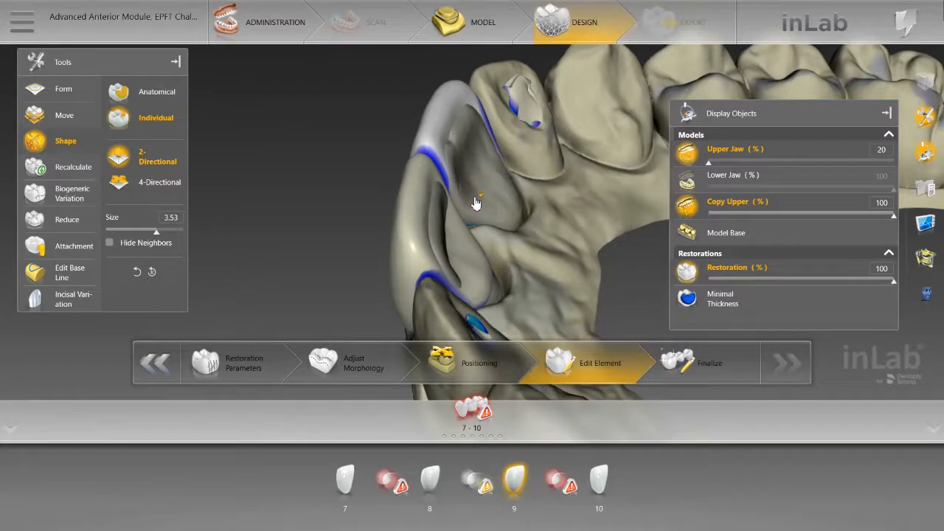
pyautogui.moveTo(531, 232); pyautogui.dragTo(438, 264)
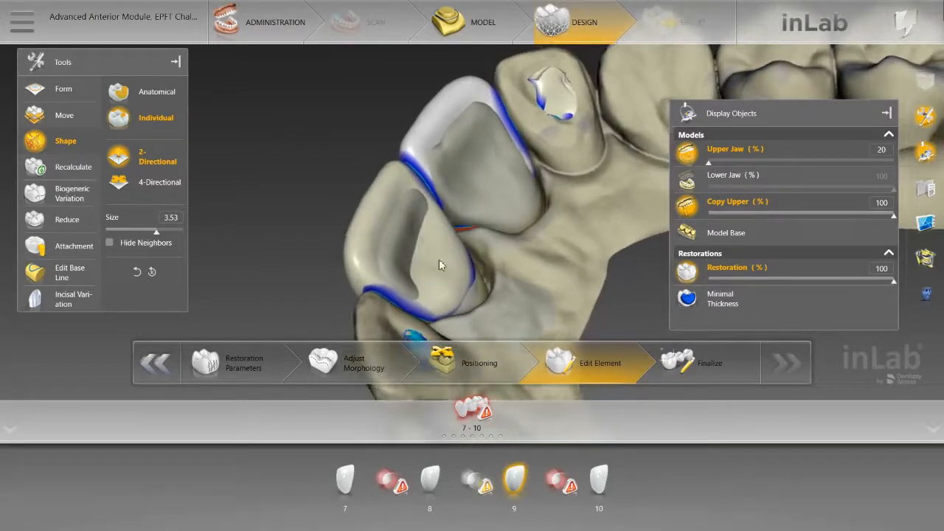
pyautogui.click(453, 269)
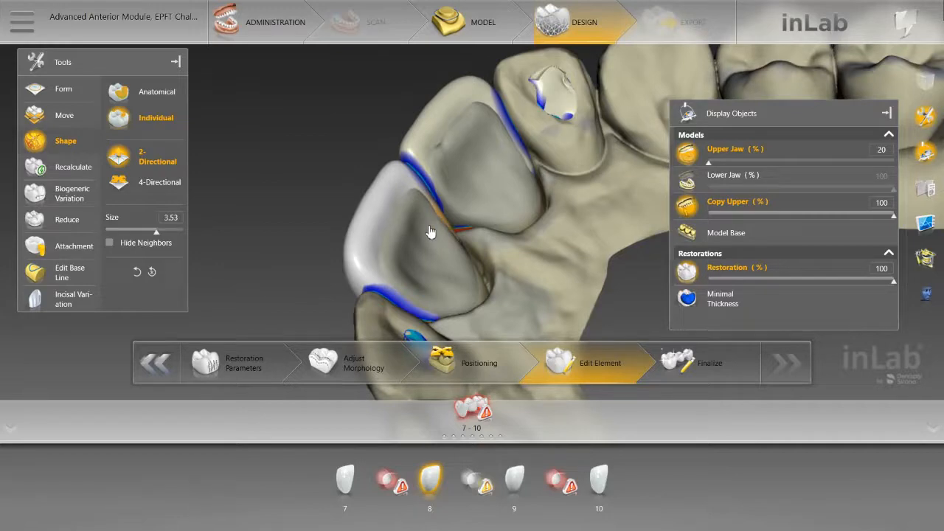
pyautogui.click(537, 227)
pyautogui.moveTo(544, 240)
pyautogui.mouseDown()
pyautogui.moveTo(579, 238)
pyautogui.moveTo(507, 314)
pyautogui.moveTo(535, 347)
pyautogui.moveTo(569, 325)
pyautogui.moveTo(495, 302)
pyautogui.moveTo(544, 231)
pyautogui.mouseUp()
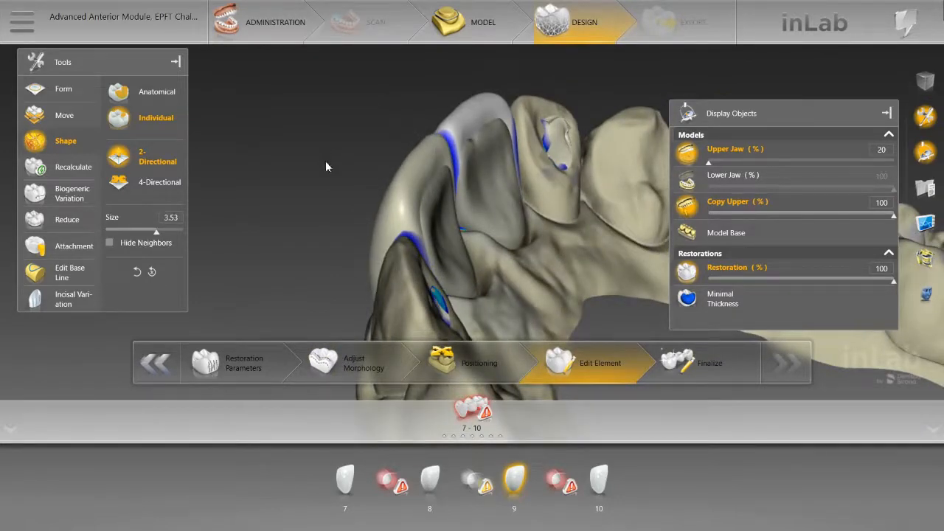
# Step: Refine the mesial labial contour of central incisor 9 beside the midline using individual 2-Directional Shape at size 2.63
pyautogui.moveTo(325, 167); pyautogui.dragTo(486, 146)
pyautogui.click(449, 94)
pyautogui.moveTo(471, 78); pyautogui.dragTo(463, 179)
pyautogui.scroll(5, 463, 174)
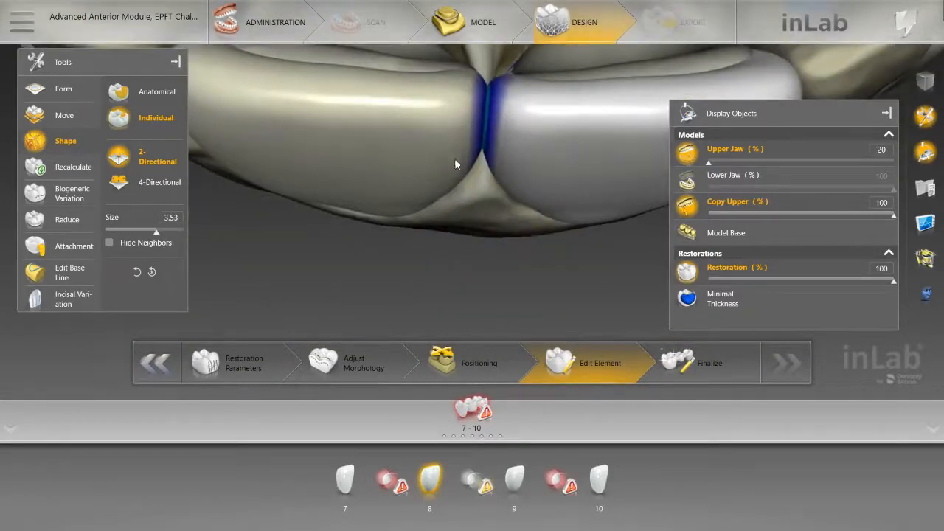
pyautogui.click(452, 163)
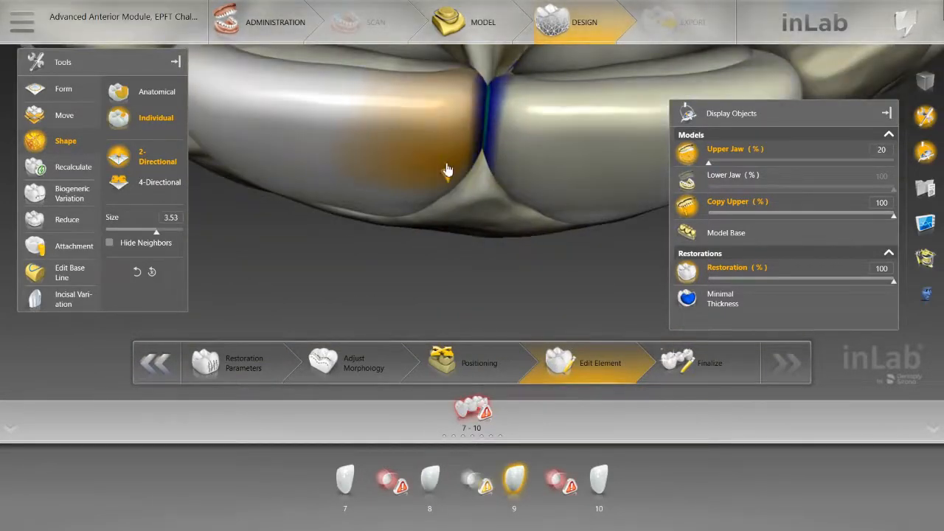
pyautogui.scroll(-3, 446, 171)
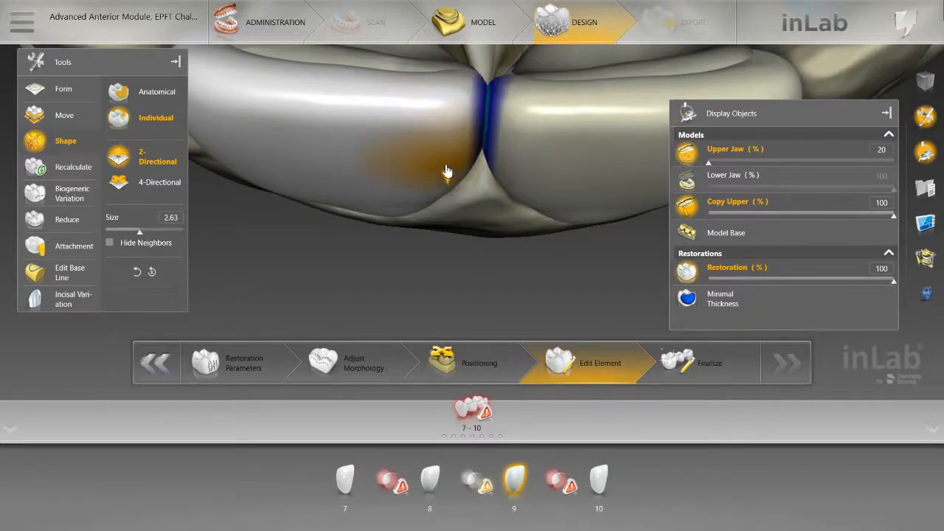
pyautogui.moveTo(434, 223); pyautogui.dragTo(442, 238)
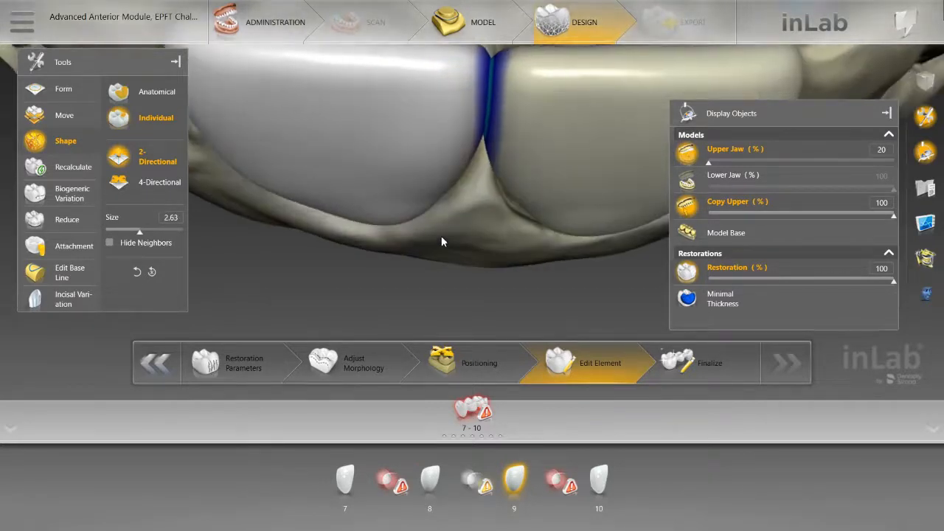
pyautogui.moveTo(441, 241); pyautogui.dragTo(429, 200, button='right')
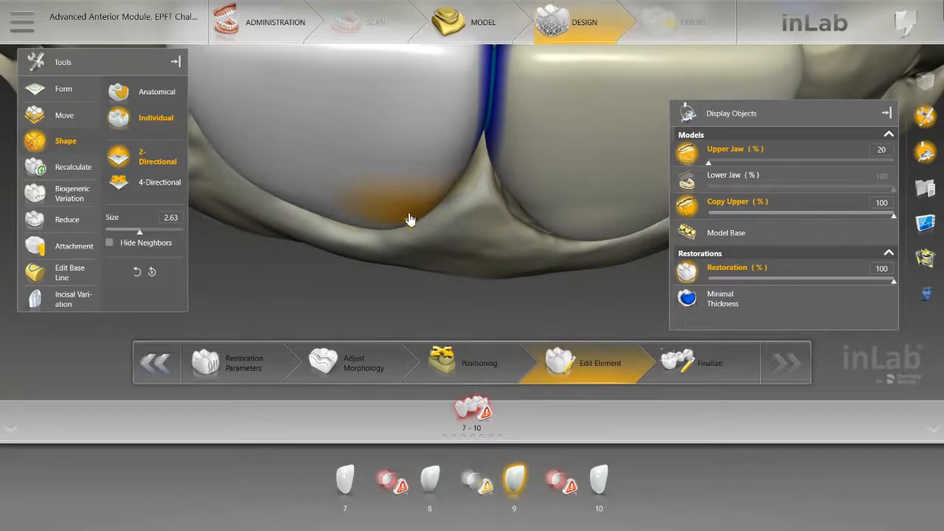
pyautogui.scroll(-4, 456, 272)
pyautogui.moveTo(456, 271); pyautogui.dragTo(452, 212)
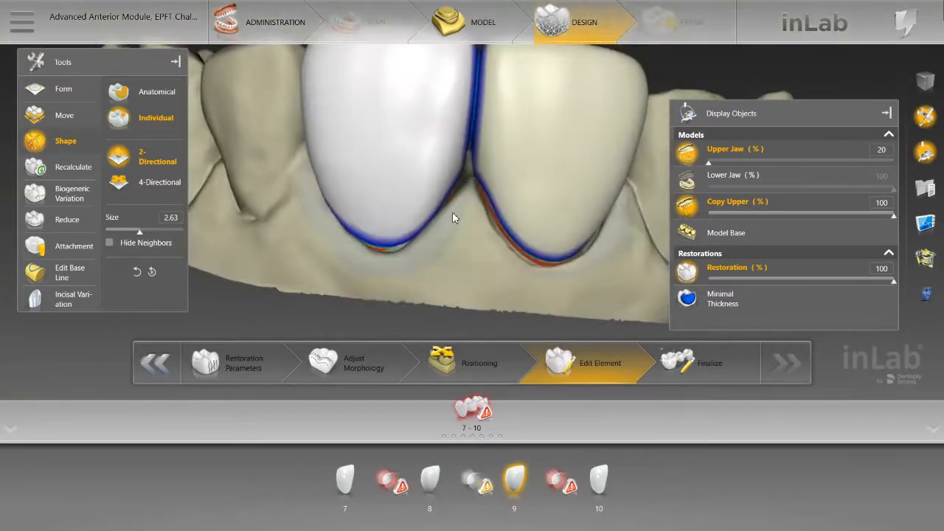
pyautogui.moveTo(452, 211); pyautogui.dragTo(448, 289, button='right')
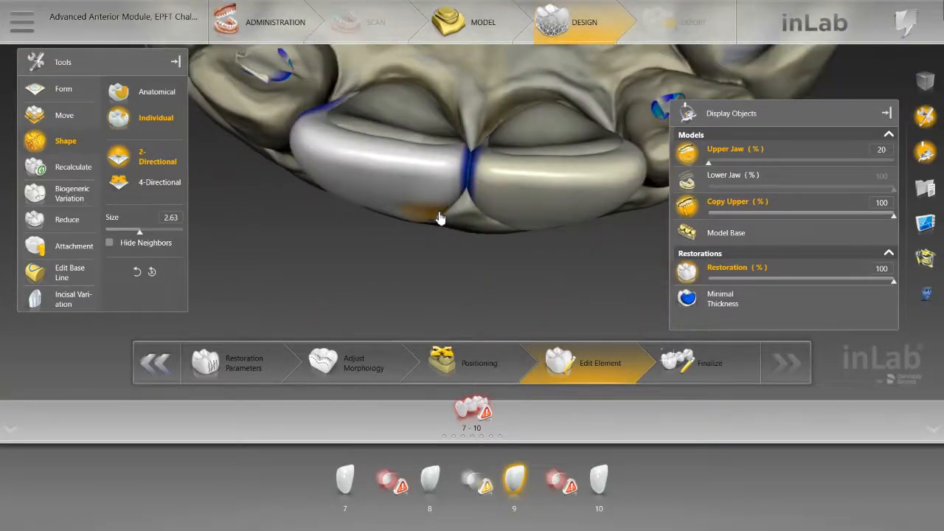
# Step: Refine the mesial and distal labial contours of central incisor 8 using individual 2-Directional Shape at size 2.63
pyautogui.click(479, 196)
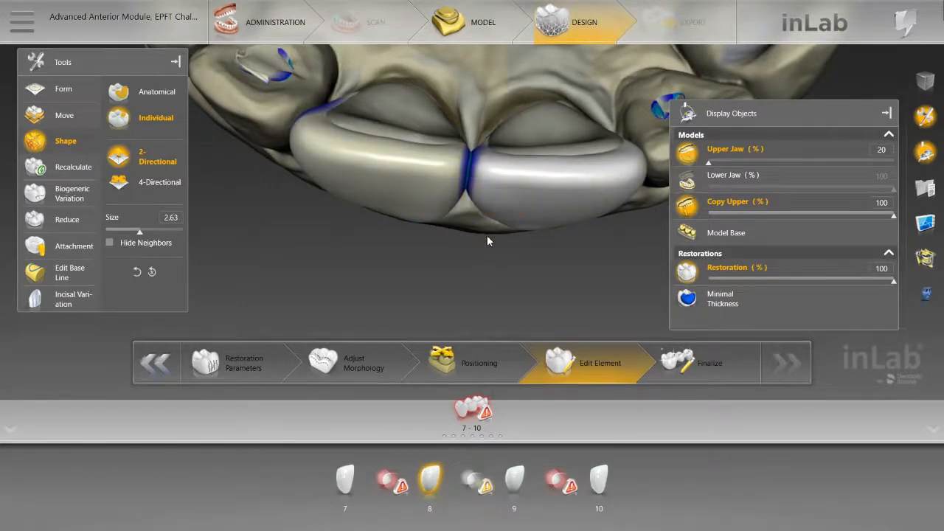
pyautogui.moveTo(487, 241)
pyautogui.mouseDown(button='right')
pyautogui.moveTo(488, 210)
pyautogui.moveTo(493, 221)
pyautogui.mouseUp(button='right')
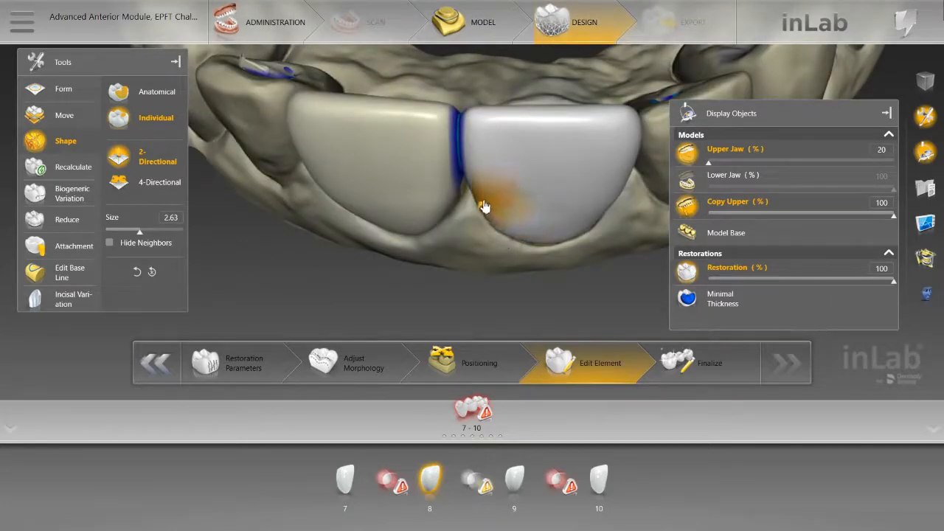
pyautogui.moveTo(487, 241); pyautogui.dragTo(494, 270, button='right')
pyautogui.scroll(5, 494, 271)
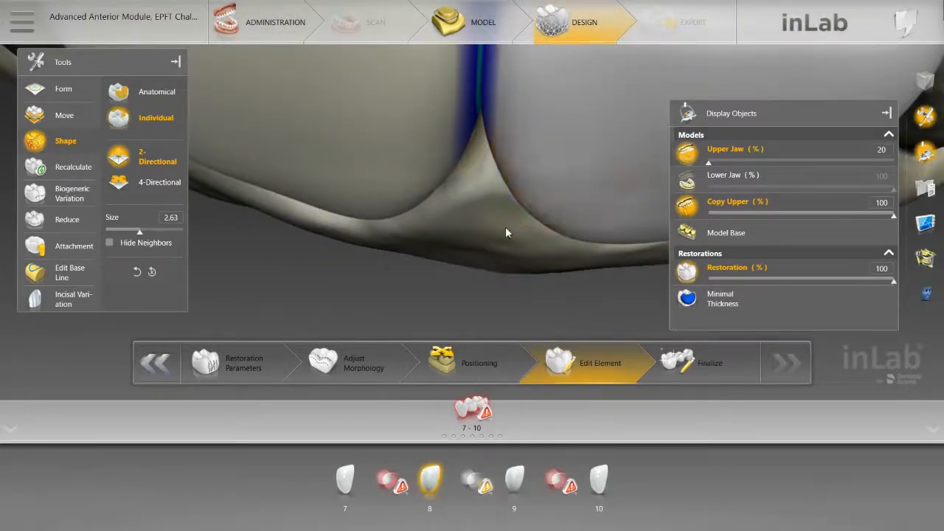
pyautogui.scroll(-5, 505, 226)
pyautogui.moveTo(493, 264); pyautogui.dragTo(456, 220, button='right')
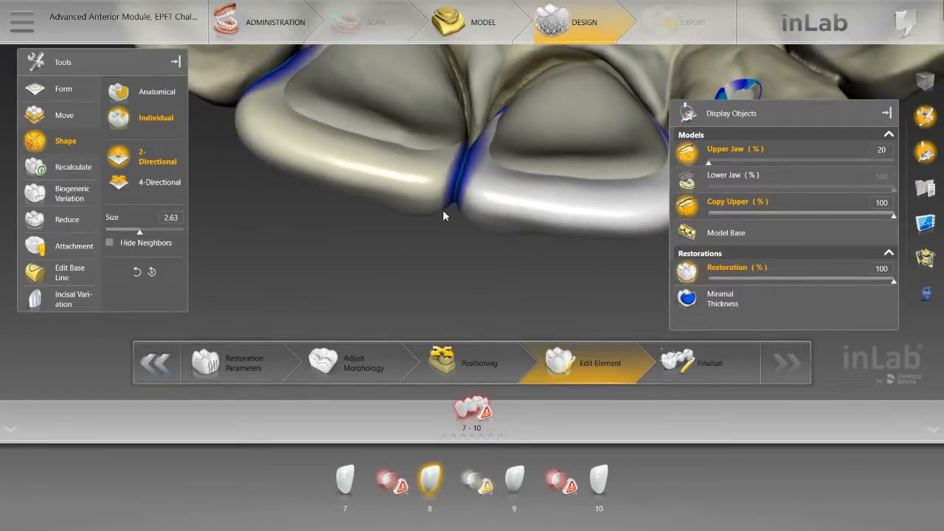
pyautogui.click(539, 230)
pyautogui.click(543, 230)
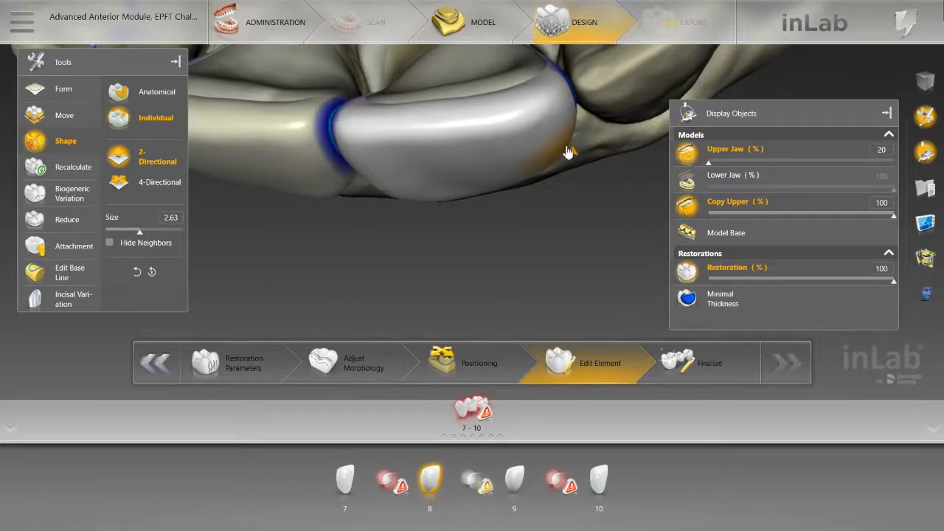
# Step: Shape the distal incisal corners of central incisors 9 and 8 symmetrically with the individual 2-Directional tool at size 3.15
pyautogui.scroll(-5, 557, 184)
pyautogui.moveTo(400, 281); pyautogui.dragTo(354, 129)
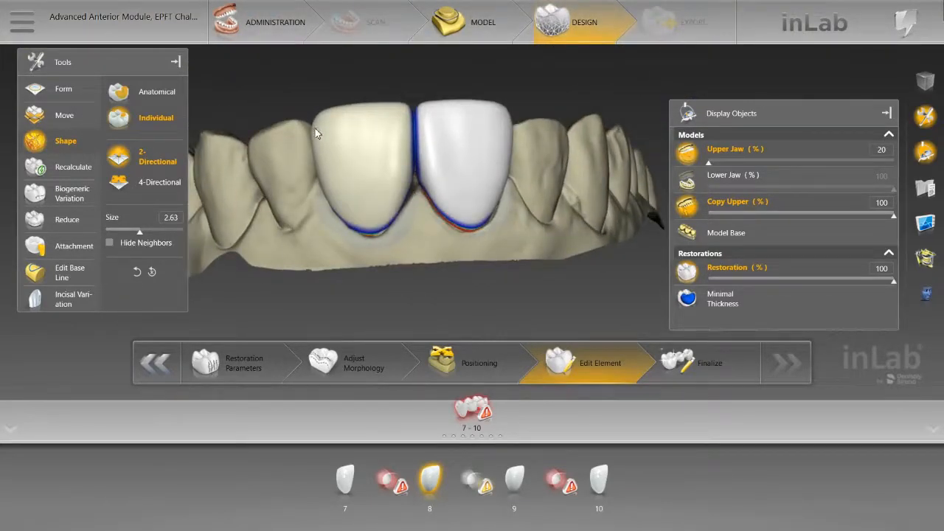
pyautogui.click(317, 132)
pyautogui.scroll(2, 318, 126)
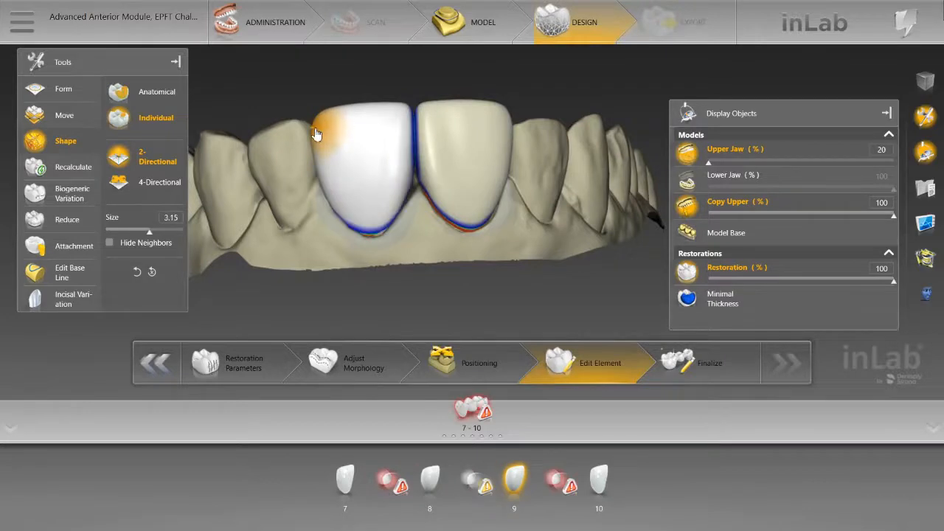
pyautogui.moveTo(415, 282); pyautogui.dragTo(435, 278)
pyautogui.moveTo(421, 217)
pyautogui.mouseDown()
pyautogui.moveTo(417, 294)
pyautogui.moveTo(421, 222)
pyautogui.mouseUp()
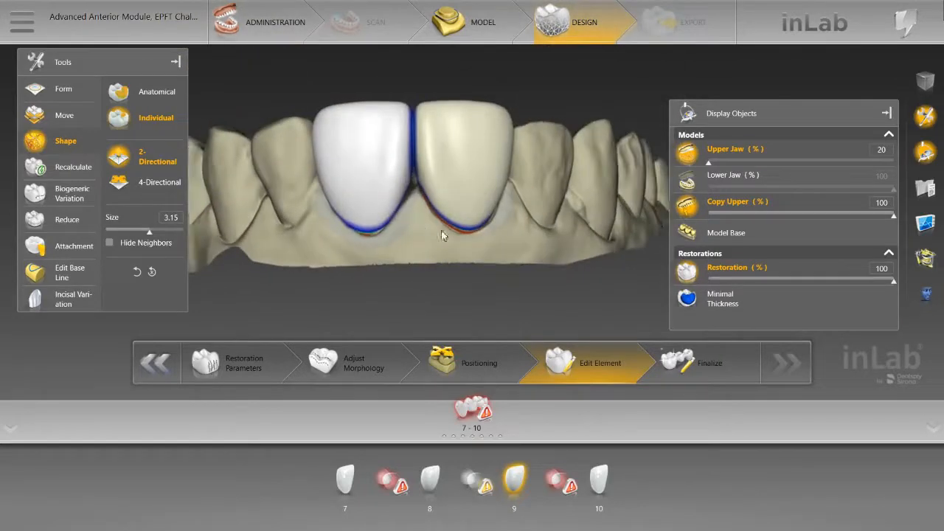
pyautogui.moveTo(542, 172); pyautogui.dragTo(586, 232, button='right')
pyautogui.scroll(4, 587, 231)
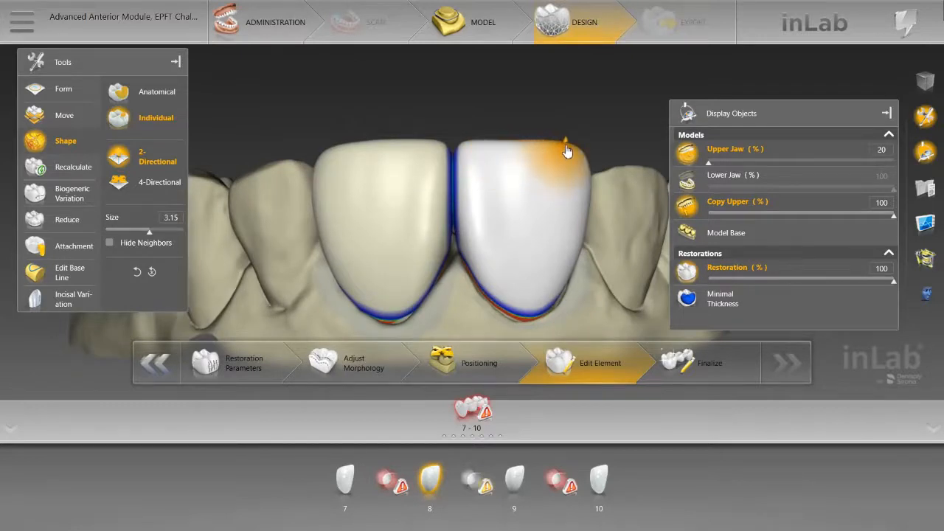
pyautogui.click(336, 150)
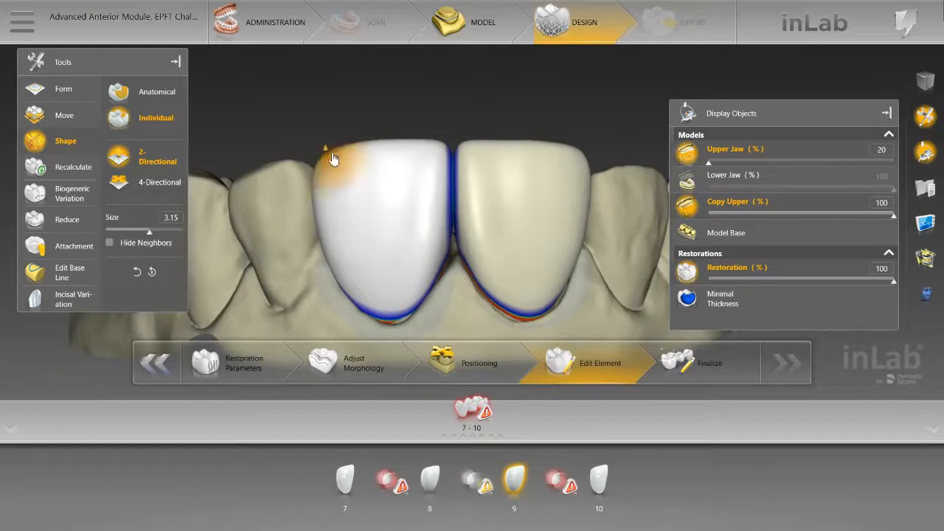
# Step: Refine the incisal edges of central incisors 9 and 8 at Shape size 1.23, and the distal edge of 8 at size 1.35
pyautogui.moveTo(407, 173); pyautogui.dragTo(409, 148, button='right')
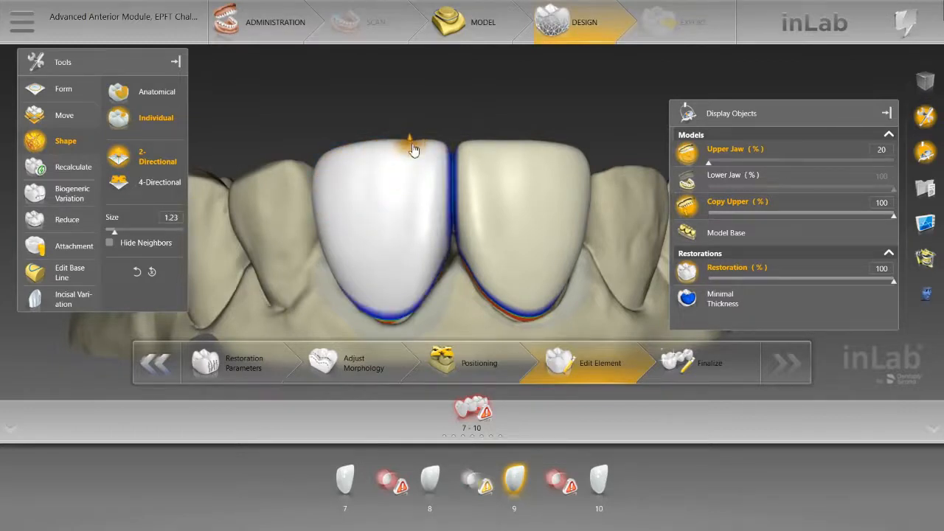
pyautogui.click(503, 148)
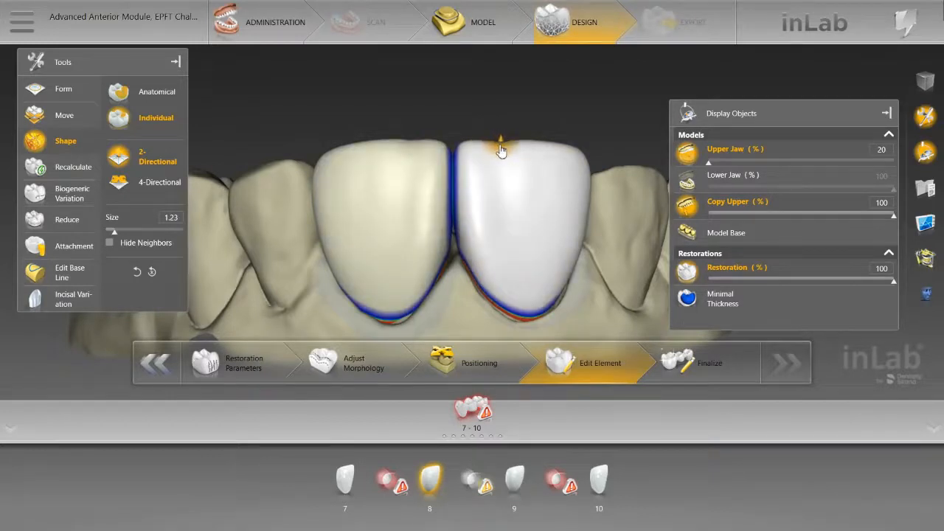
pyautogui.scroll(2, 563, 150)
pyautogui.moveTo(563, 146); pyautogui.dragTo(565, 150)
pyautogui.scroll(-4, 594, 152)
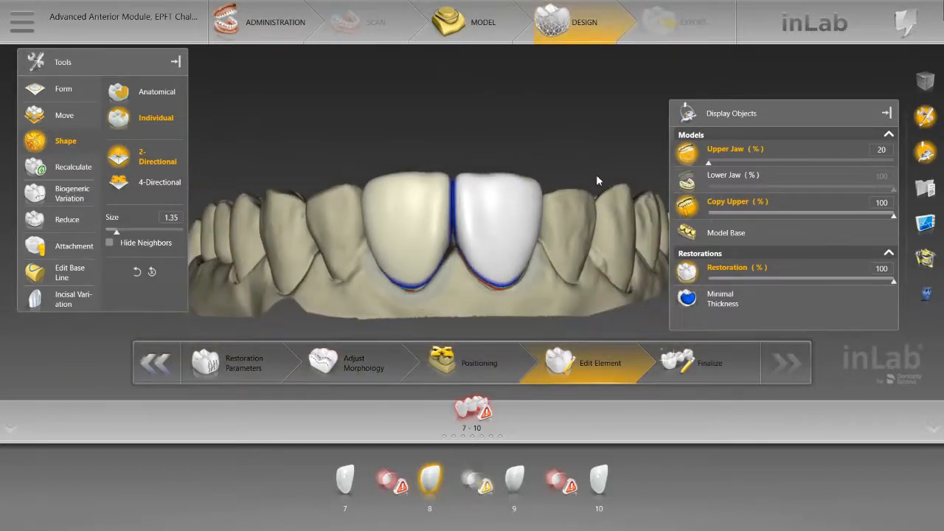
pyautogui.scroll(2, 598, 175)
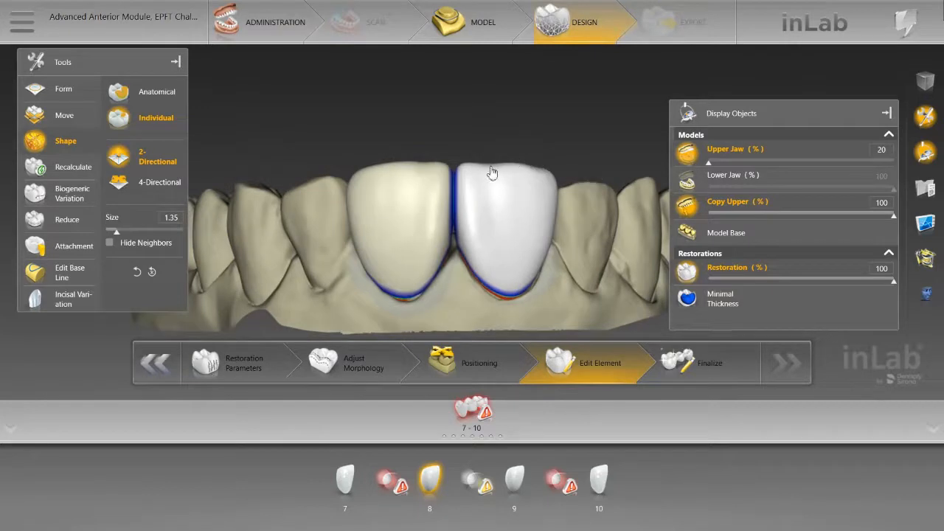
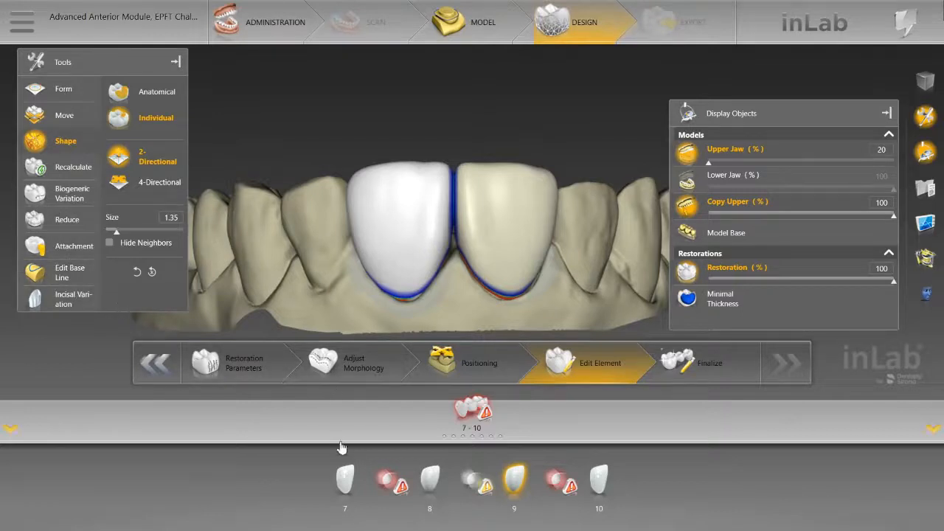
# Step: Apply incisal variation 1 at 36% strength to central incisors 8 and 9 together
pyautogui.click(429, 483)
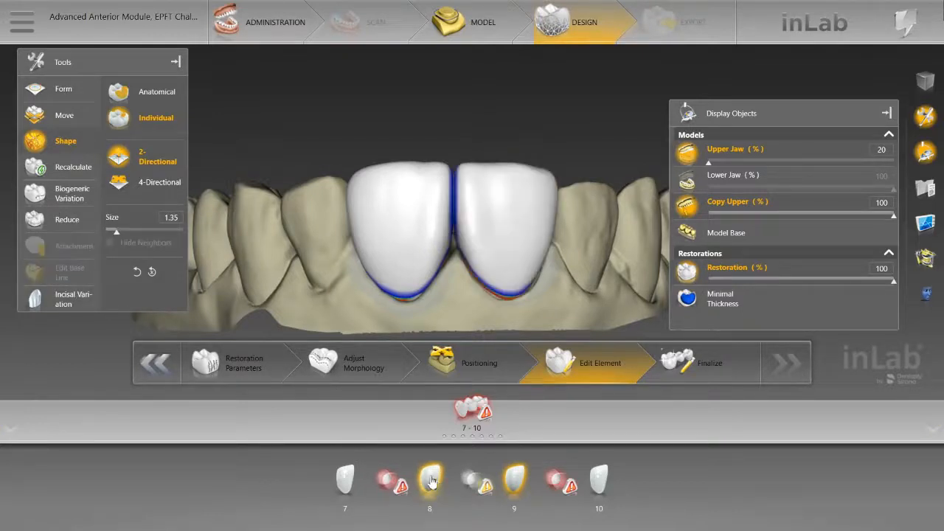
pyautogui.click(69, 301)
pyautogui.moveTo(111, 107); pyautogui.dragTo(139, 135)
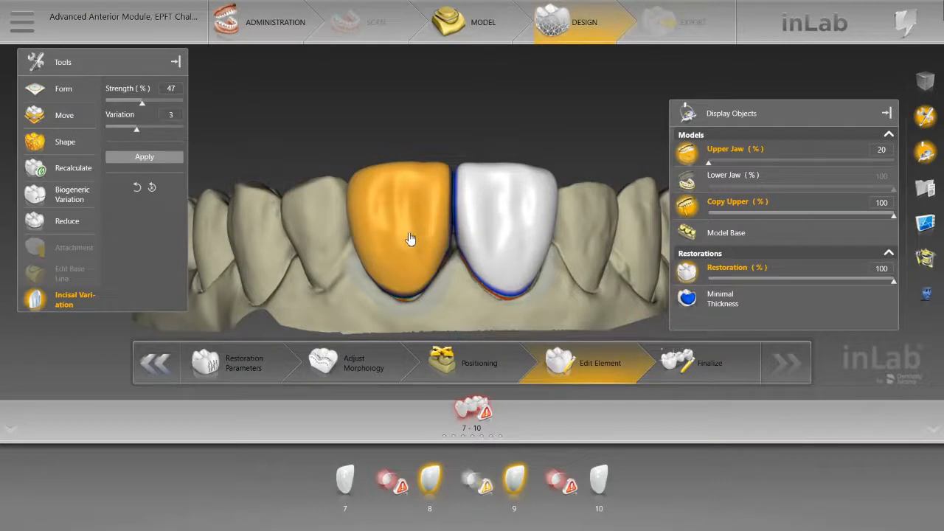
pyautogui.moveTo(410, 239)
pyautogui.mouseDown()
pyautogui.moveTo(442, 213)
pyautogui.moveTo(423, 198)
pyautogui.moveTo(423, 270)
pyautogui.moveTo(421, 247)
pyautogui.mouseUp()
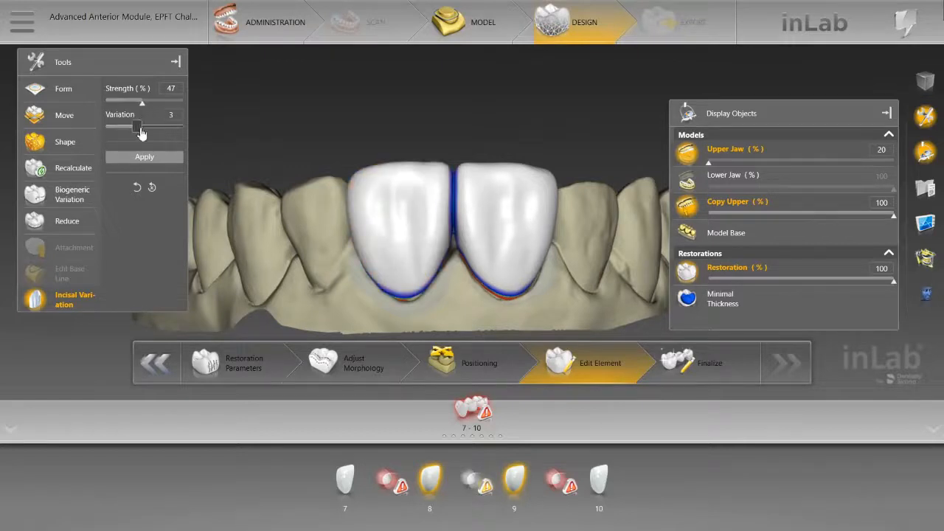
pyautogui.moveTo(136, 132); pyautogui.dragTo(108, 140)
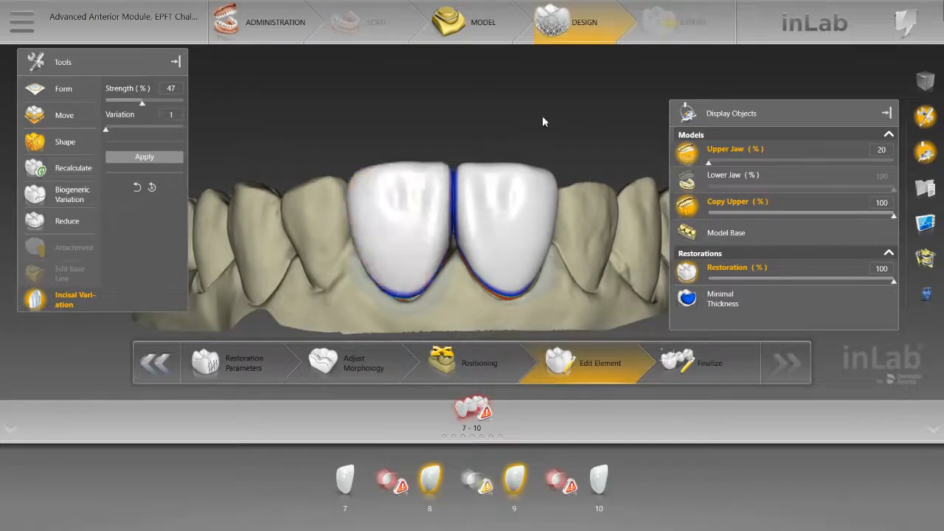
pyautogui.moveTo(541, 115)
pyautogui.mouseDown(button='middle')
pyautogui.moveTo(526, 181)
pyautogui.moveTo(533, 120)
pyautogui.mouseUp(button='middle')
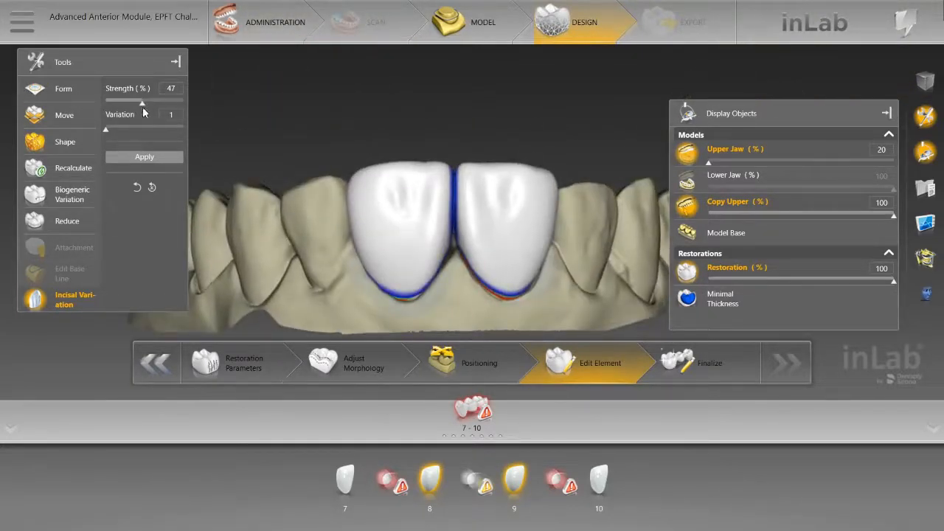
pyautogui.moveTo(140, 104)
pyautogui.mouseDown()
pyautogui.moveTo(173, 103)
pyautogui.moveTo(134, 104)
pyautogui.mouseUp()
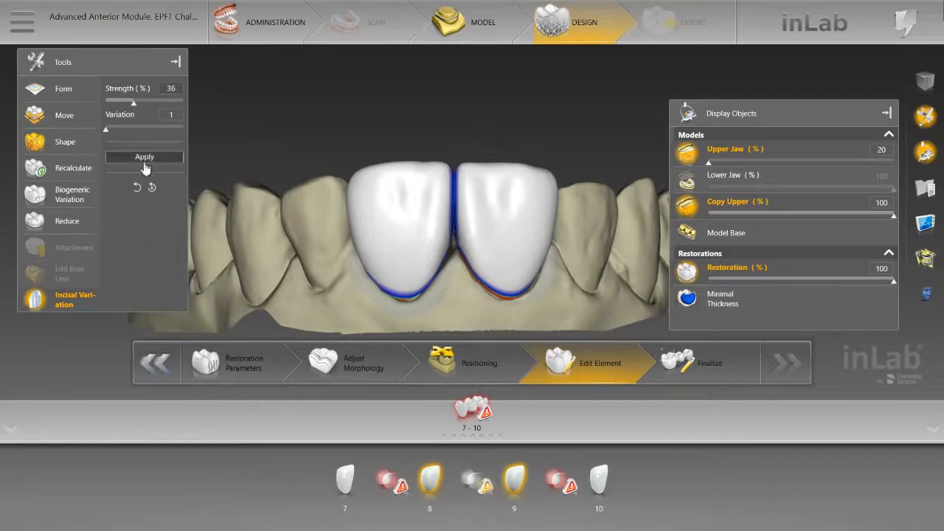
pyautogui.moveTo(444, 116)
pyautogui.mouseDown()
pyautogui.moveTo(447, 221)
pyautogui.moveTo(442, 126)
pyautogui.mouseUp()
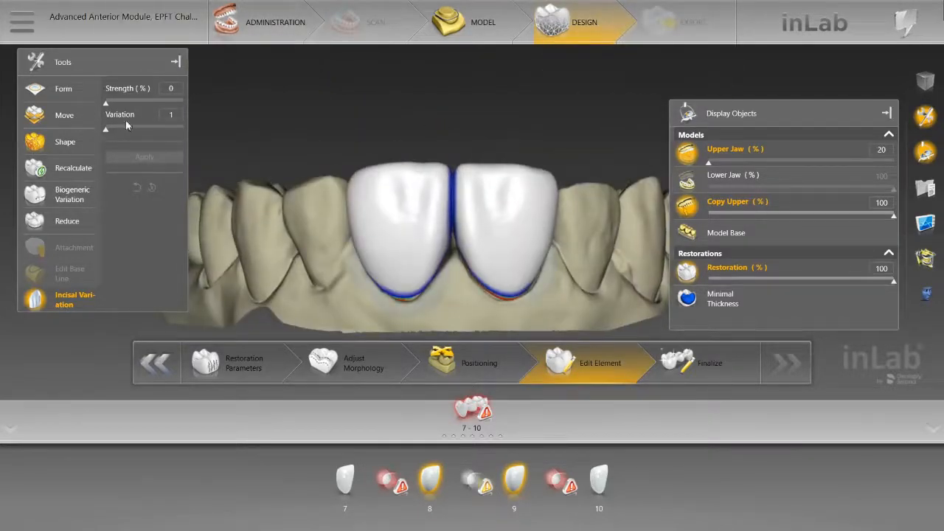
# Step: Add incisal variation 3 at 16% strength to central incisors 8 and 9
pyautogui.moveTo(107, 101); pyautogui.dragTo(144, 140)
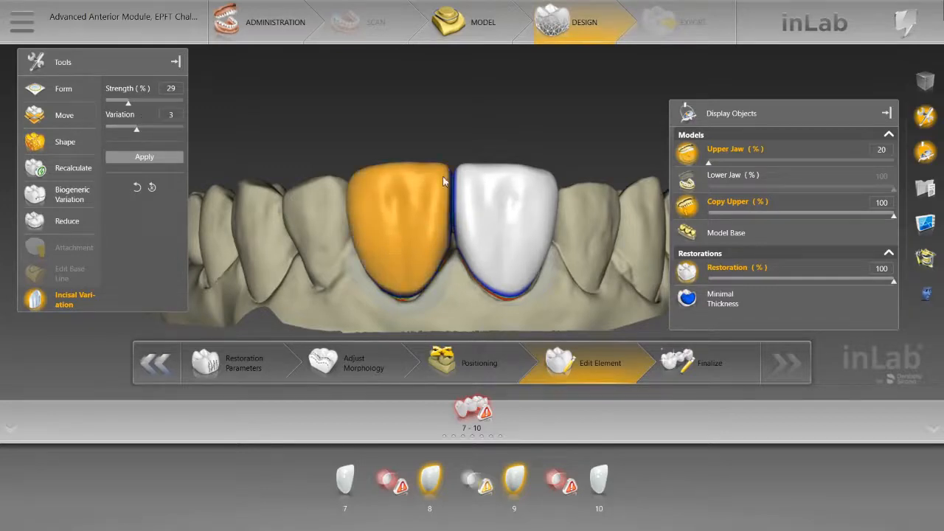
pyautogui.moveTo(483, 105); pyautogui.dragTo(521, 168)
pyautogui.moveTo(558, 283); pyautogui.dragTo(310, 221)
pyautogui.moveTo(441, 98); pyautogui.dragTo(456, 123)
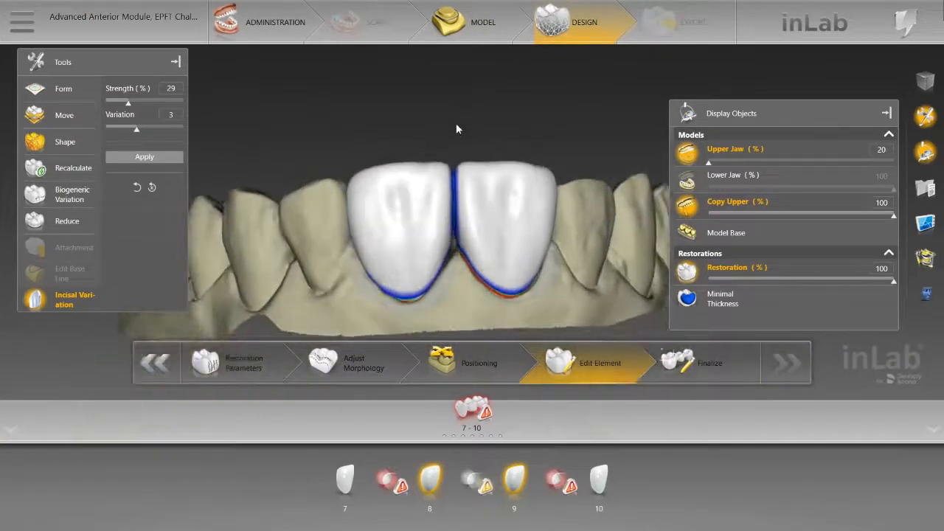
pyautogui.moveTo(132, 109); pyautogui.dragTo(119, 108)
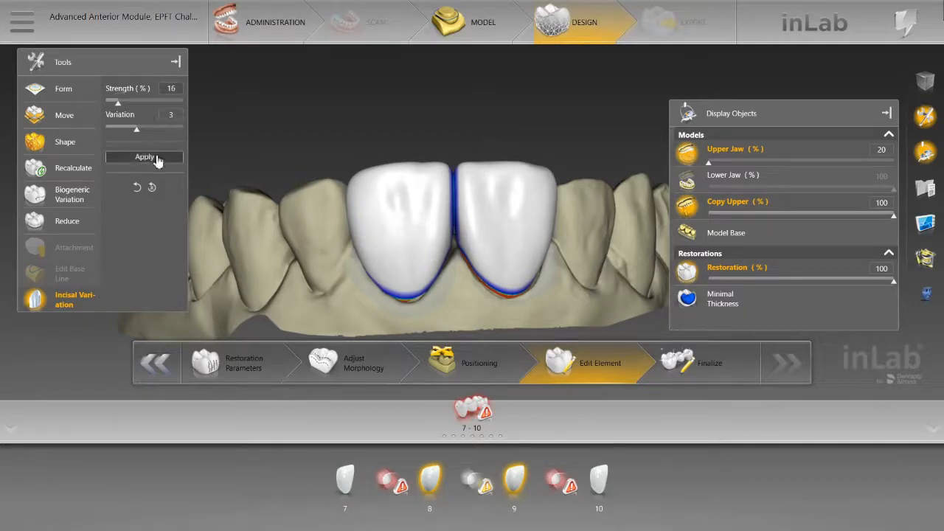
pyautogui.moveTo(459, 106)
pyautogui.mouseDown()
pyautogui.moveTo(464, 198)
pyautogui.moveTo(459, 114)
pyautogui.mouseUp()
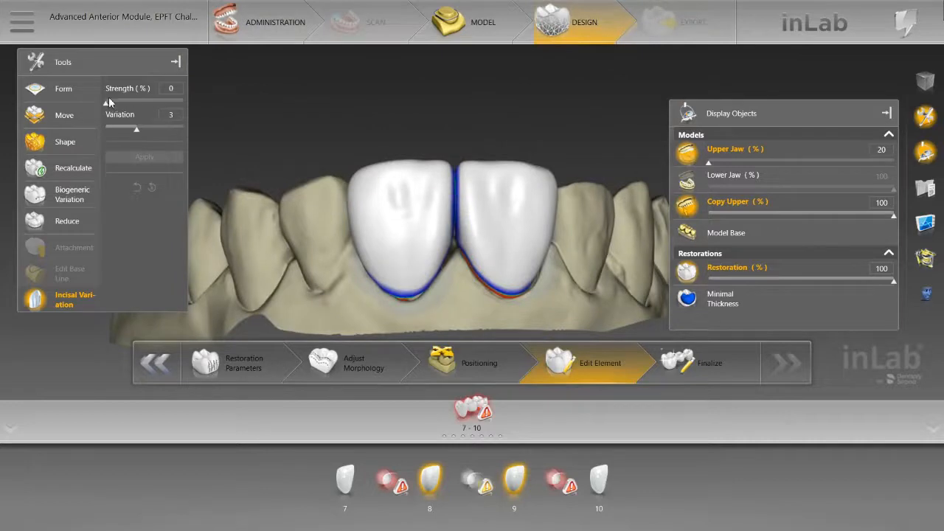
# Step: Add incisal variation 5 at 56% strength to central incisors 8 and 9
pyautogui.moveTo(107, 101)
pyautogui.mouseDown()
pyautogui.moveTo(140, 103)
pyautogui.moveTo(140, 133)
pyautogui.moveTo(181, 140)
pyautogui.moveTo(164, 139)
pyautogui.mouseUp()
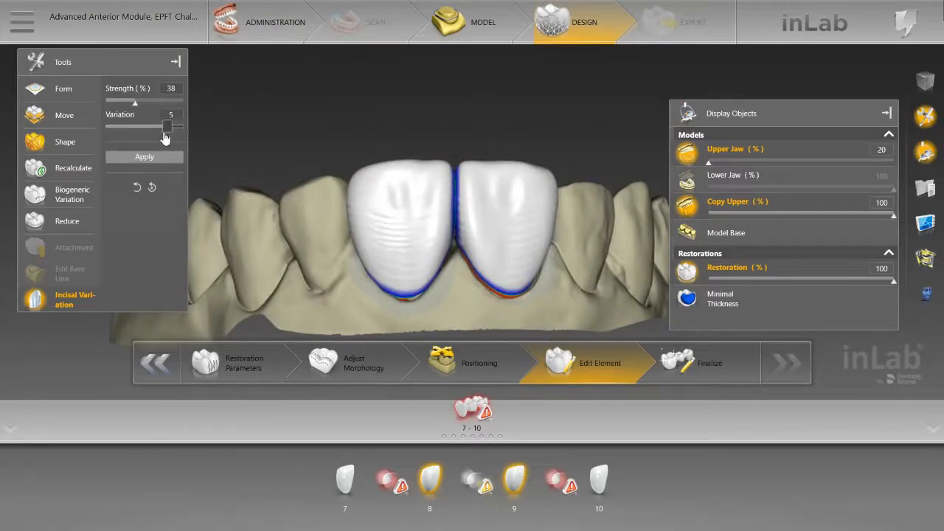
pyautogui.click(405, 211)
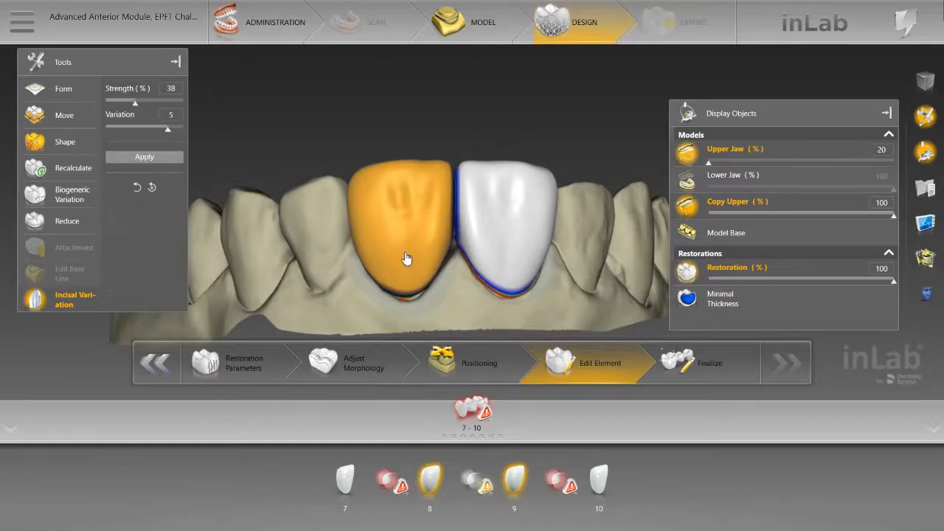
pyautogui.moveTo(138, 109); pyautogui.dragTo(171, 140)
pyautogui.moveTo(443, 131); pyautogui.dragTo(432, 110, button='middle')
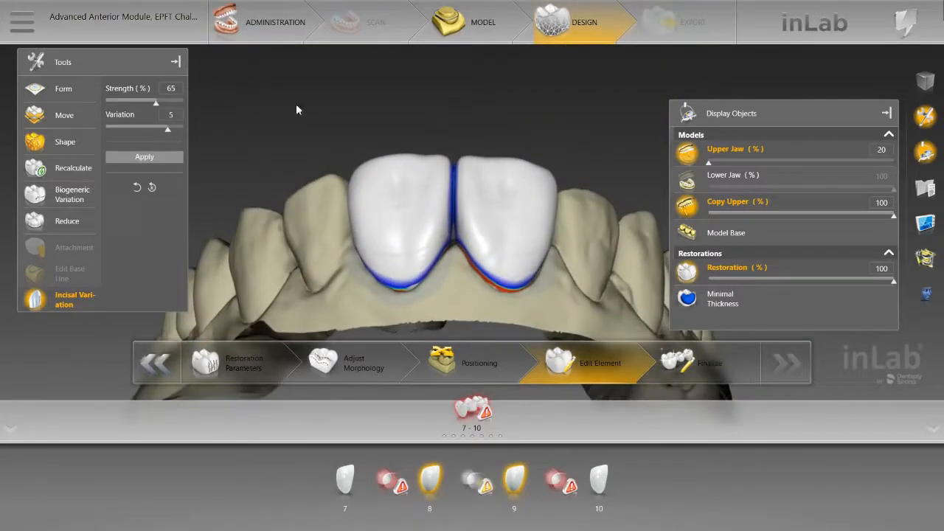
pyautogui.moveTo(157, 107); pyautogui.dragTo(153, 108)
pyautogui.click(145, 156)
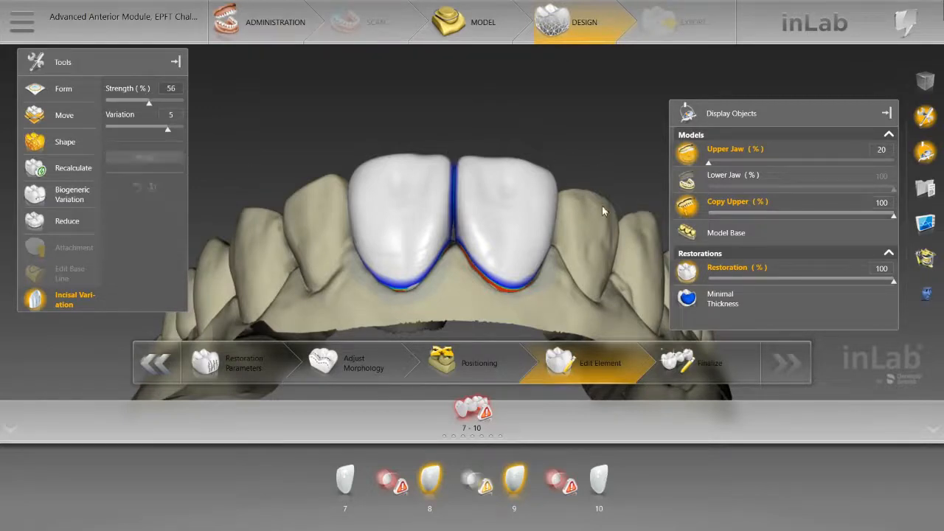
# Step: Activate Form Smooth, set the Upper Jaw opacity to 99%, and hide the Upper Jaw and Copy Upper models
pyautogui.moveTo(604, 268); pyautogui.dragTo(437, 94, button='middle')
pyautogui.scroll(3, 463, 145)
pyautogui.scroll(2, 437, 94)
pyautogui.scroll(2, 437, 94)
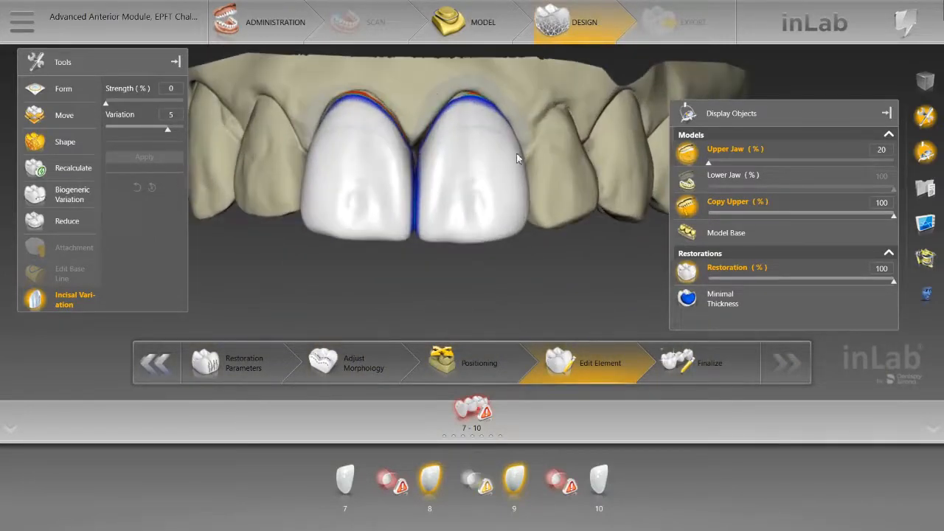
pyautogui.click(65, 93)
pyautogui.click(147, 114)
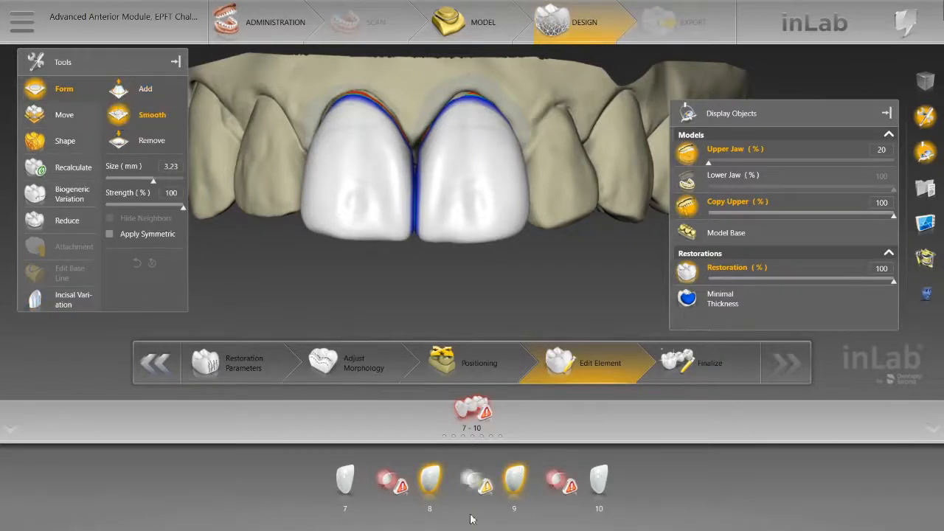
pyautogui.moveTo(487, 496)
pyautogui.click(695, 158)
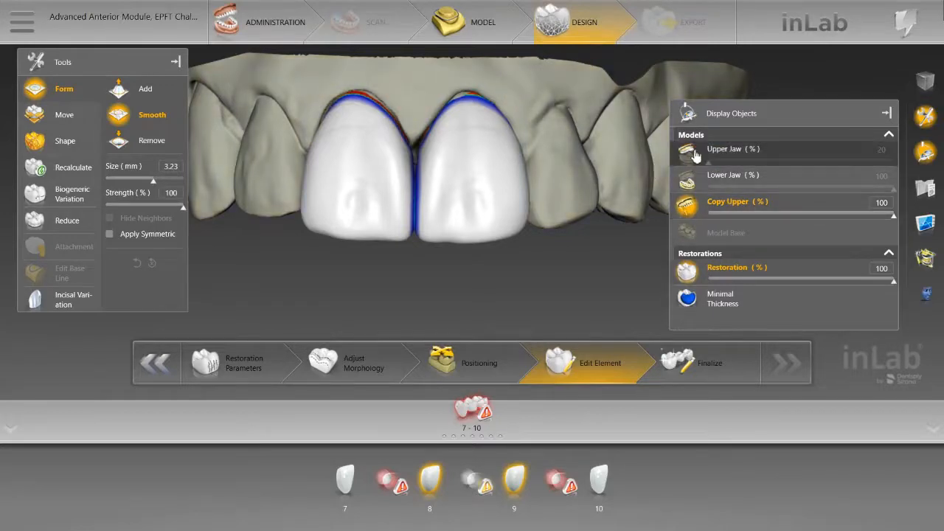
pyautogui.click(683, 156)
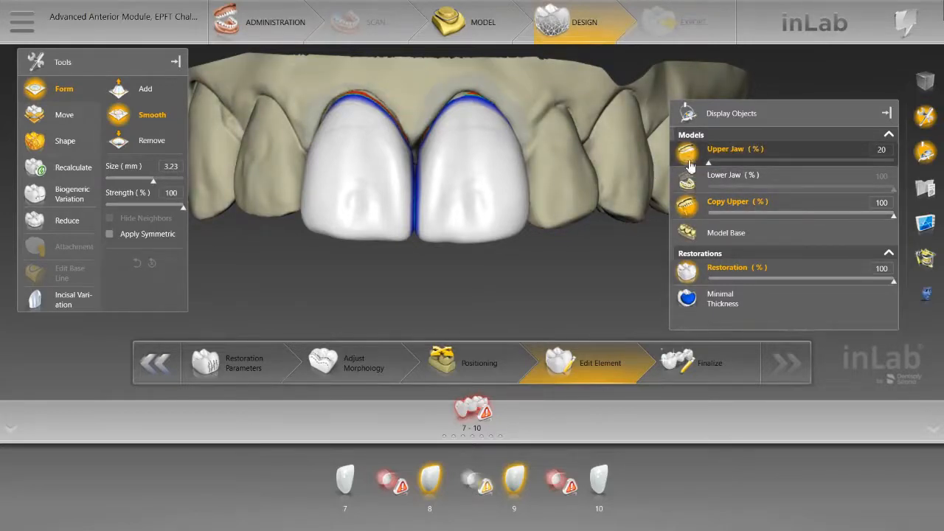
pyautogui.moveTo(708, 161); pyautogui.dragTo(890, 160)
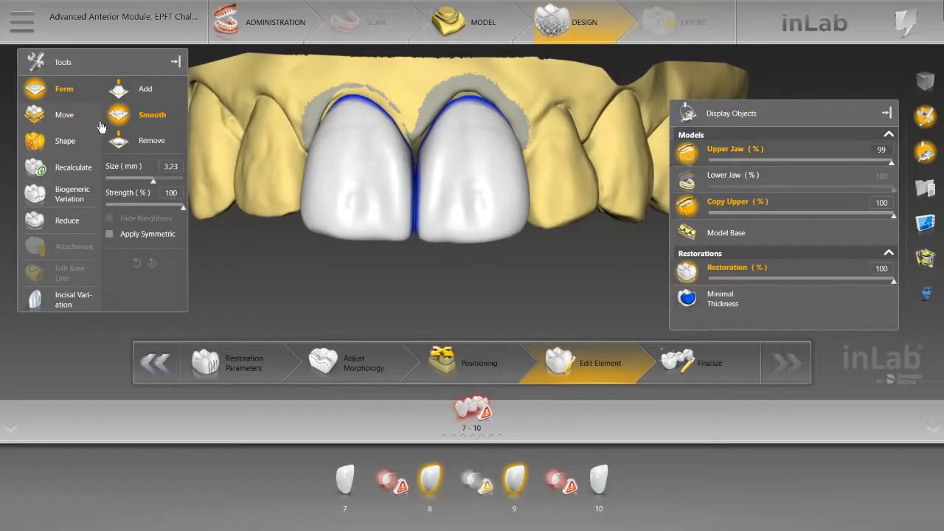
pyautogui.click(688, 156)
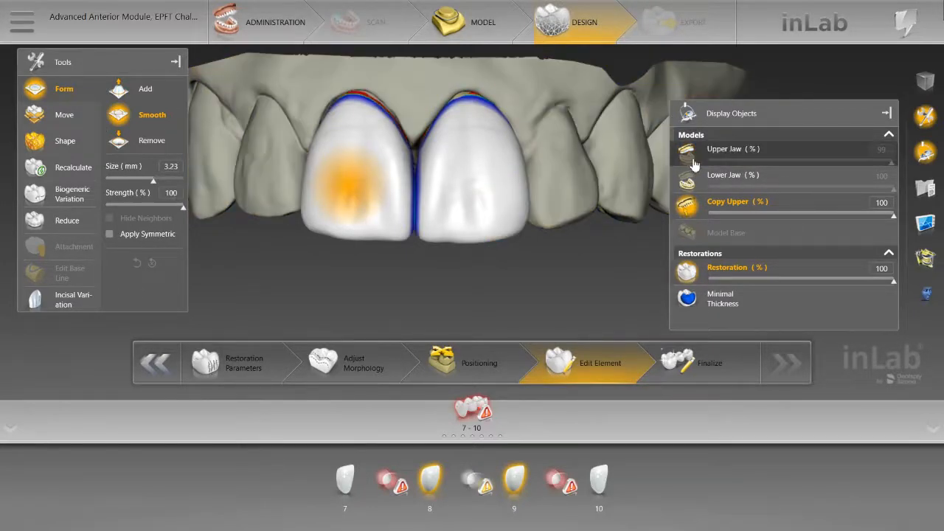
pyautogui.click(686, 206)
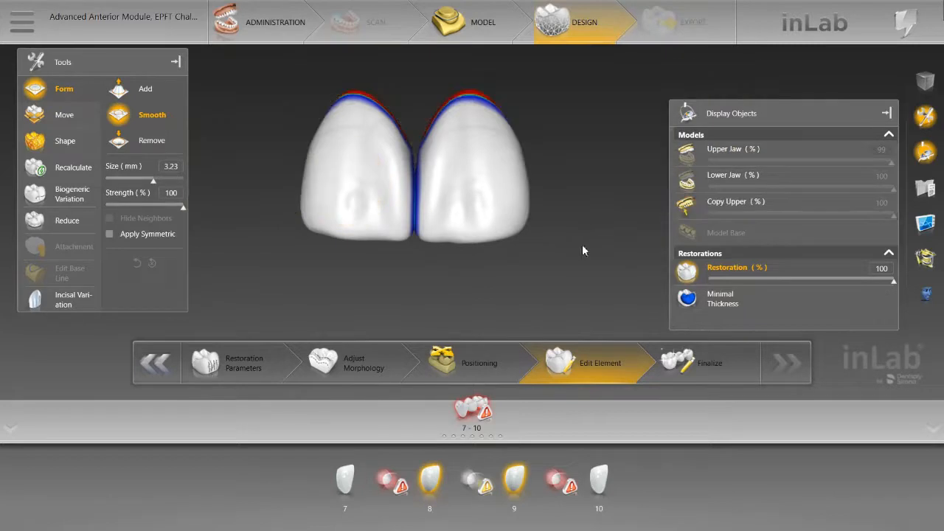
# Step: Smooth the mesial contact surfaces of central incisors 8 and 9 individually, using size 3.23 mm and 100% strength
pyautogui.click(435, 478)
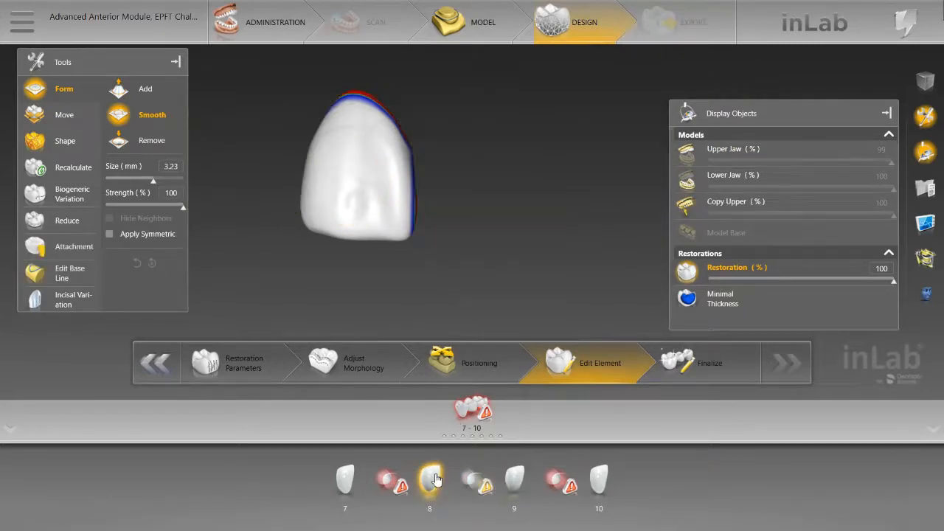
pyautogui.moveTo(464, 214); pyautogui.dragTo(479, 183)
pyautogui.scroll(4, 412, 226)
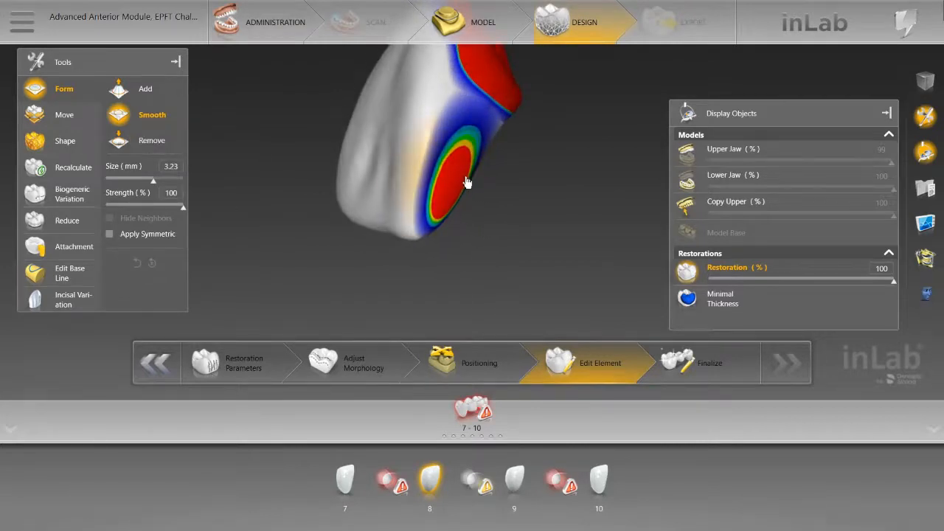
pyautogui.moveTo(469, 180)
pyautogui.mouseDown()
pyautogui.moveTo(493, 208)
pyautogui.moveTo(455, 169)
pyautogui.moveTo(444, 197)
pyautogui.mouseUp()
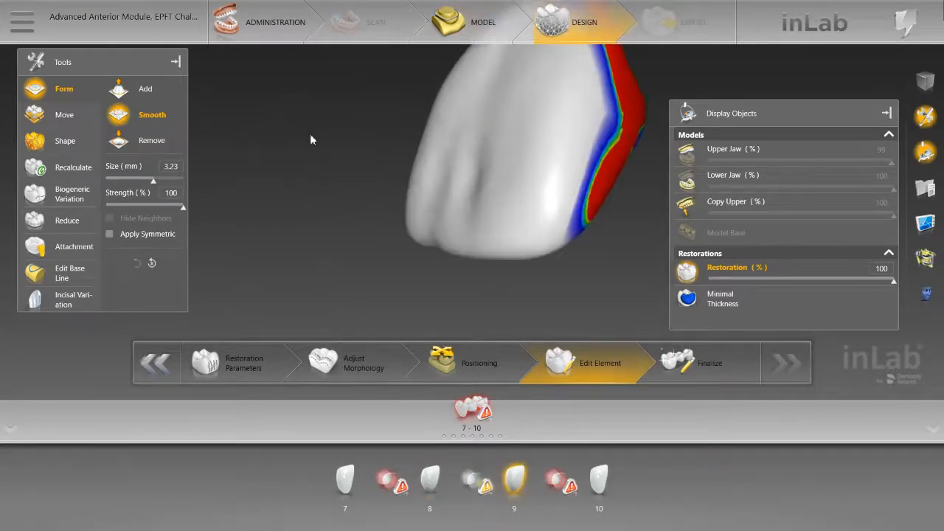
pyautogui.moveTo(310, 136); pyautogui.dragTo(435, 174)
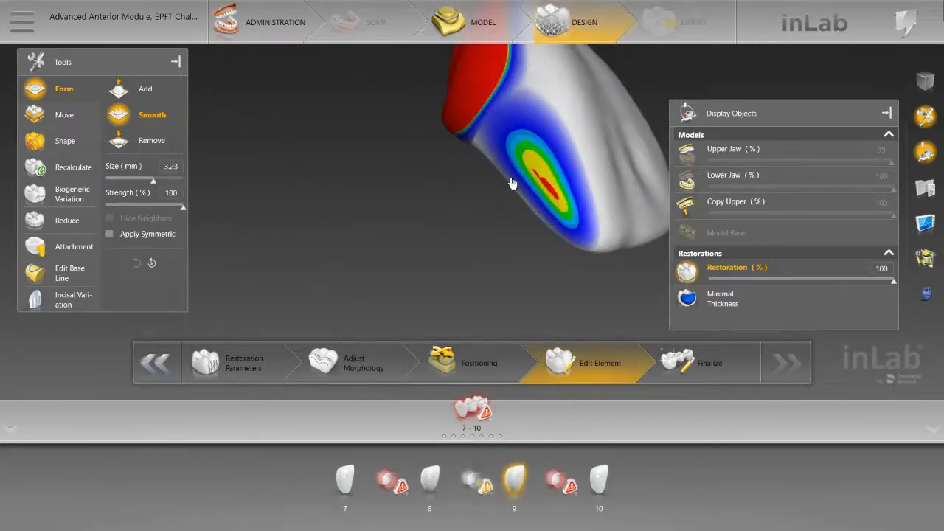
pyautogui.moveTo(512, 183)
pyautogui.mouseDown()
pyautogui.moveTo(529, 185)
pyautogui.moveTo(543, 206)
pyautogui.moveTo(538, 213)
pyautogui.moveTo(522, 202)
pyautogui.mouseUp()
# Step: Examine the distal and mesial contact surfaces of central incisor 9 and the status of its connectors
pyautogui.moveTo(442, 228)
pyautogui.mouseDown()
pyautogui.moveTo(348, 227)
pyautogui.moveTo(346, 201)
pyautogui.moveTo(441, 204)
pyautogui.moveTo(259, 195)
pyautogui.mouseUp()
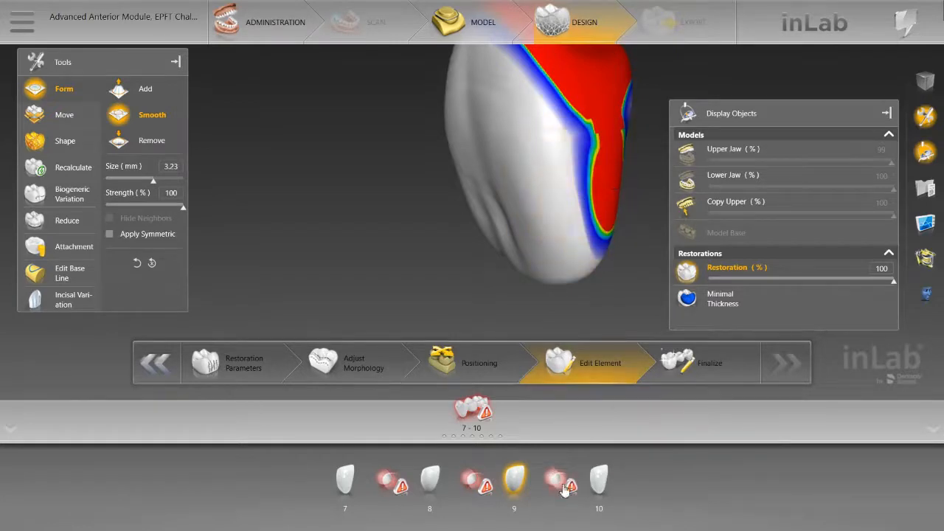
pyautogui.moveTo(566, 486)
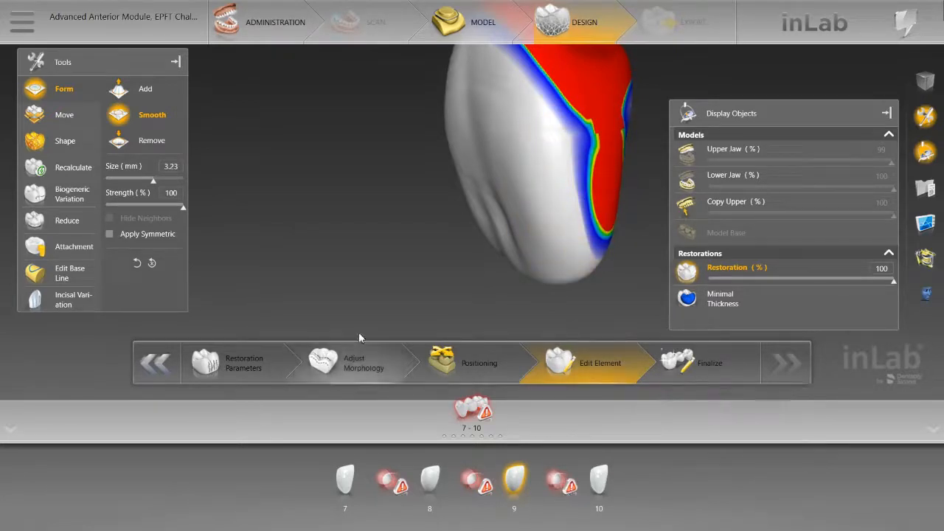
pyautogui.moveTo(391, 291); pyautogui.dragTo(528, 198, button='right')
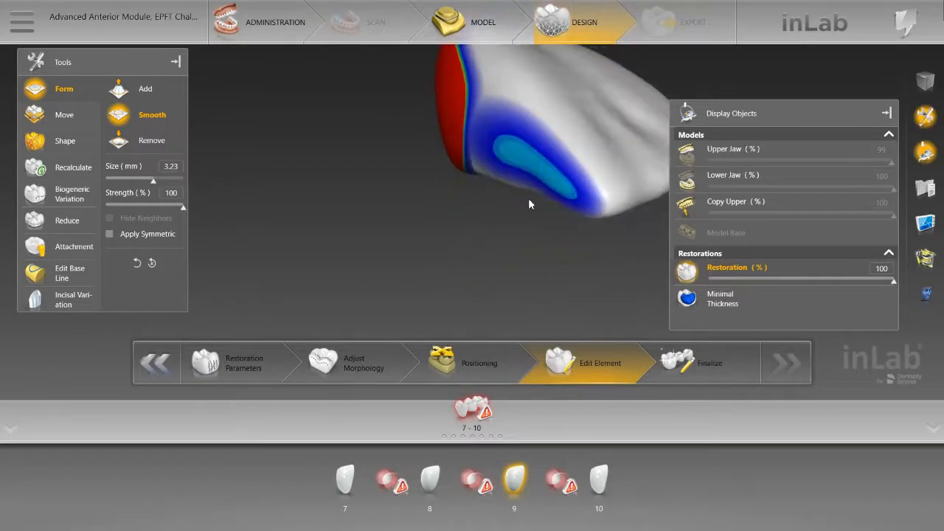
pyautogui.moveTo(484, 488)
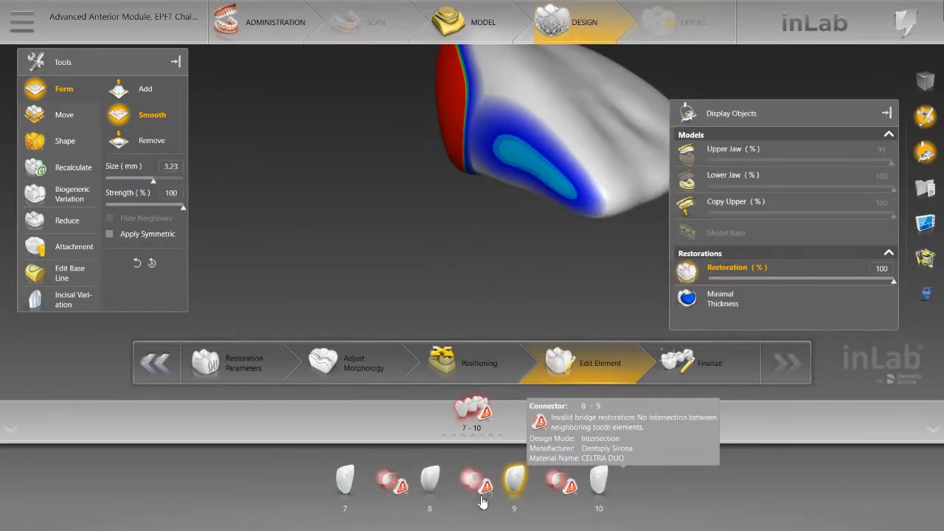
pyautogui.moveTo(536, 263); pyautogui.dragTo(436, 274)
pyautogui.scroll(-6, 433, 272)
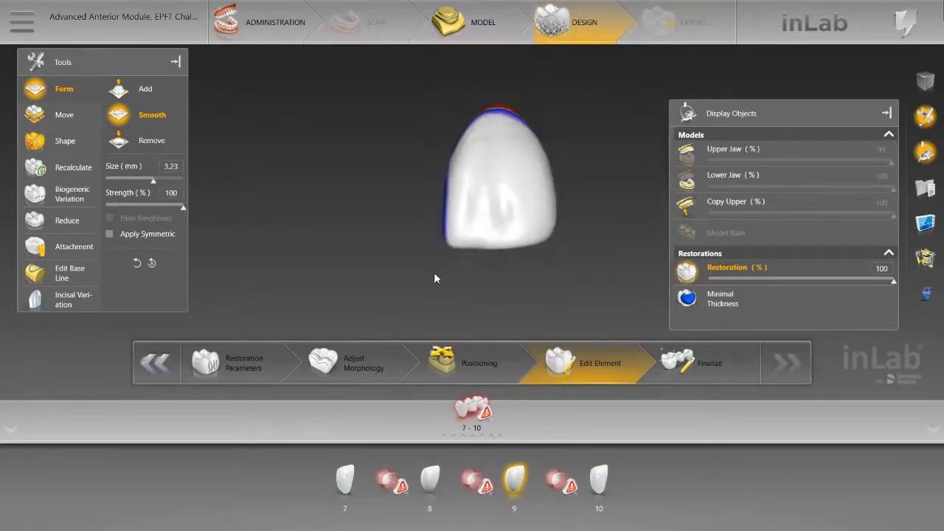
pyautogui.moveTo(484, 278); pyautogui.dragTo(580, 219, button='right')
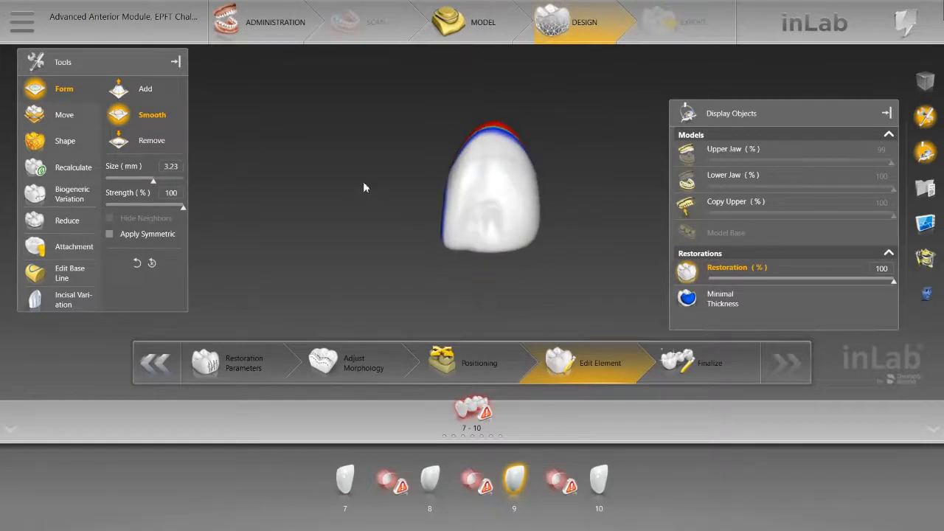
pyautogui.moveTo(363, 183); pyautogui.dragTo(390, 209, button='right')
pyautogui.moveTo(455, 296); pyautogui.dragTo(467, 292)
# Step: Display the Upper Jaw model again around central incisors 8 and 9
pyautogui.click(696, 158)
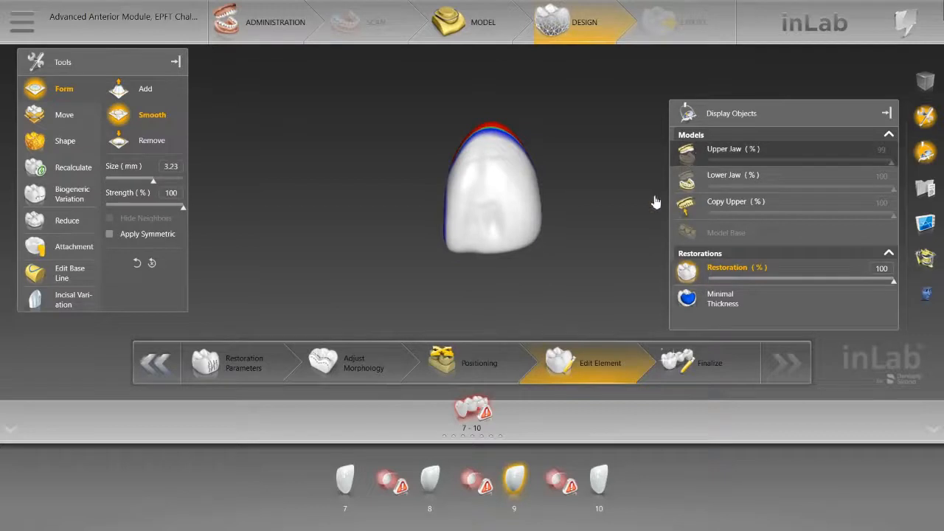
pyautogui.moveTo(587, 240); pyautogui.dragTo(598, 184, button='right')
pyautogui.moveTo(598, 183); pyautogui.dragTo(600, 182)
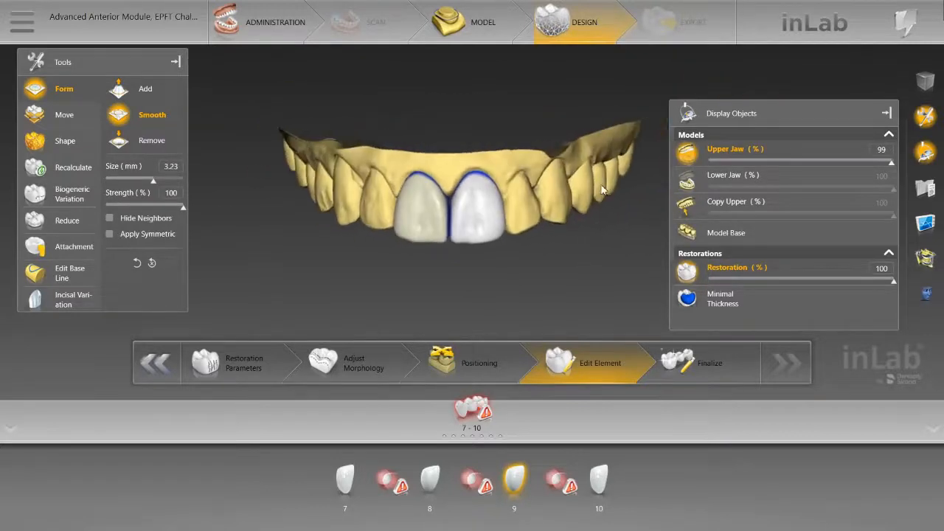
pyautogui.moveTo(456, 292); pyautogui.dragTo(456, 281)
pyautogui.moveTo(502, 289); pyautogui.dragTo(247, 171, button='right')
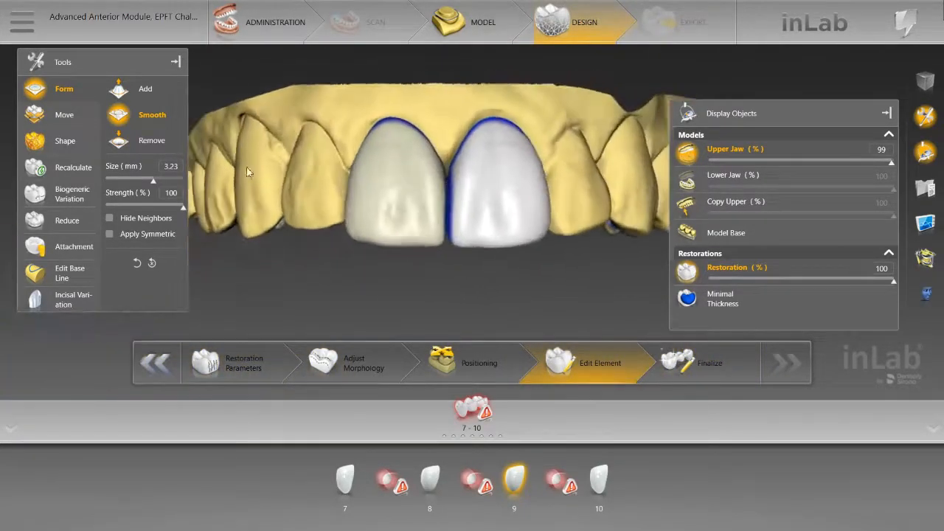
# Step: Try Form Remove on the facial surface of central incisor 8 at size 1.60 mm and 100% strength, and reset the tooth's changes
pyautogui.moveTo(332, 249)
pyautogui.mouseDown(button='right')
pyautogui.moveTo(398, 283)
pyautogui.moveTo(322, 252)
pyautogui.mouseUp(button='right')
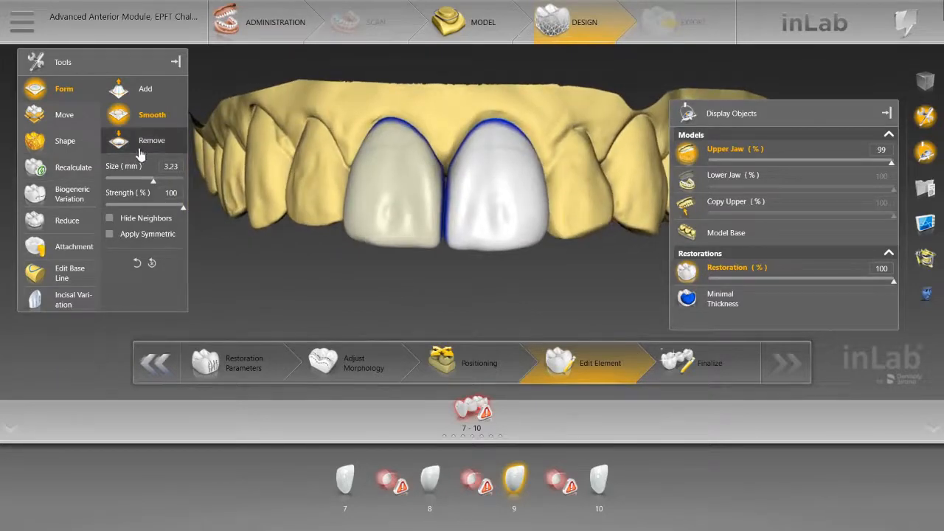
pyautogui.click(119, 140)
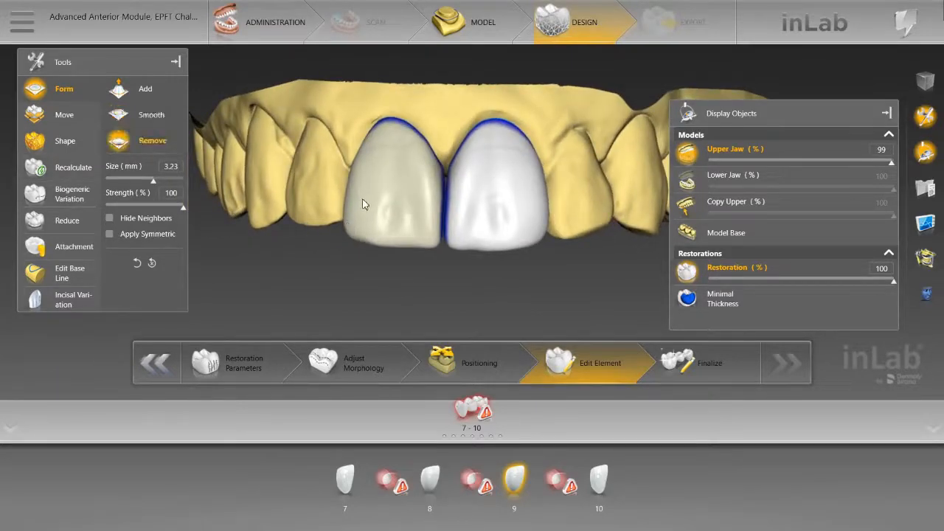
pyautogui.click(363, 195)
pyautogui.moveTo(365, 194); pyautogui.dragTo(371, 237, button='middle')
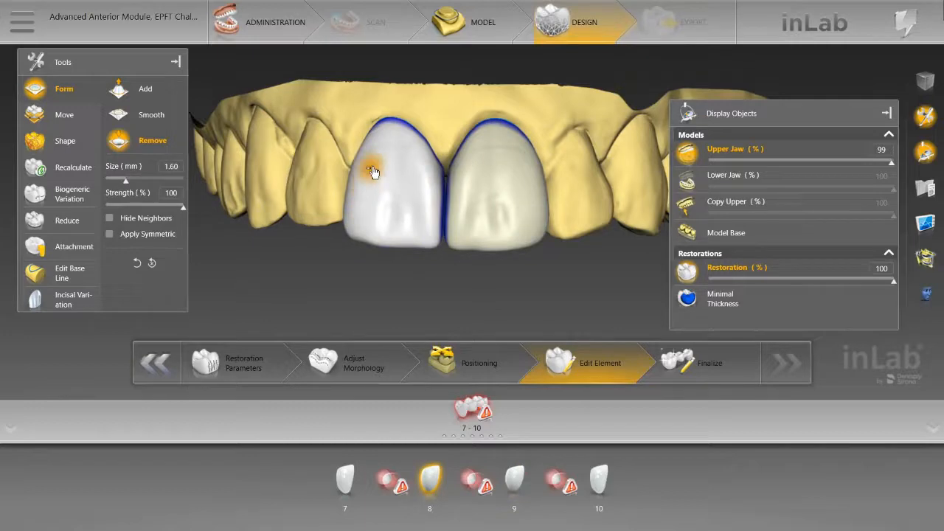
pyautogui.moveTo(368, 187); pyautogui.dragTo(371, 170)
pyautogui.click(152, 263)
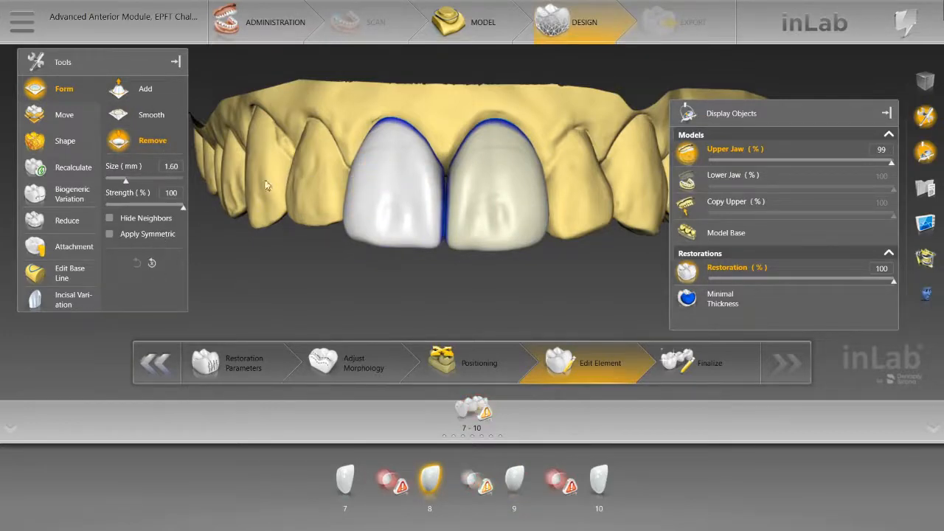
# Step: Carve fine facial texture into central incisors 8 and 9 with Form Remove at size 0.40 mm and 59% strength
pyautogui.moveTo(372, 178); pyautogui.dragTo(372, 217, button='middle')
pyautogui.click(165, 207)
pyautogui.moveTo(164, 207); pyautogui.dragTo(147, 208)
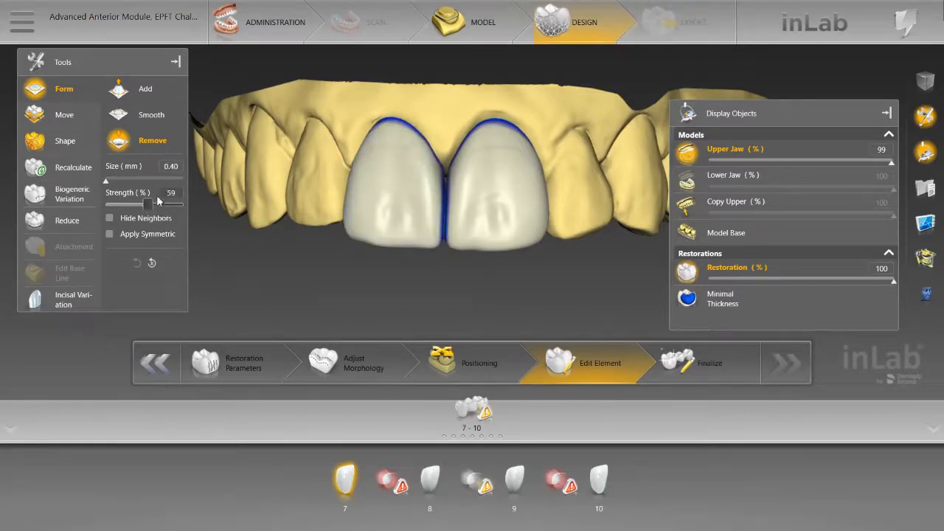
pyautogui.click(372, 180)
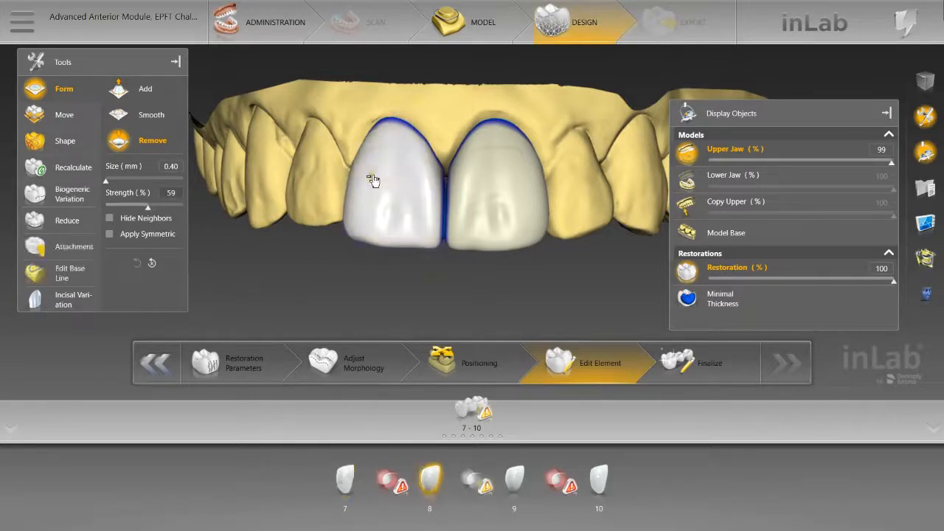
pyautogui.moveTo(371, 174); pyautogui.dragTo(363, 197)
pyautogui.click(525, 180)
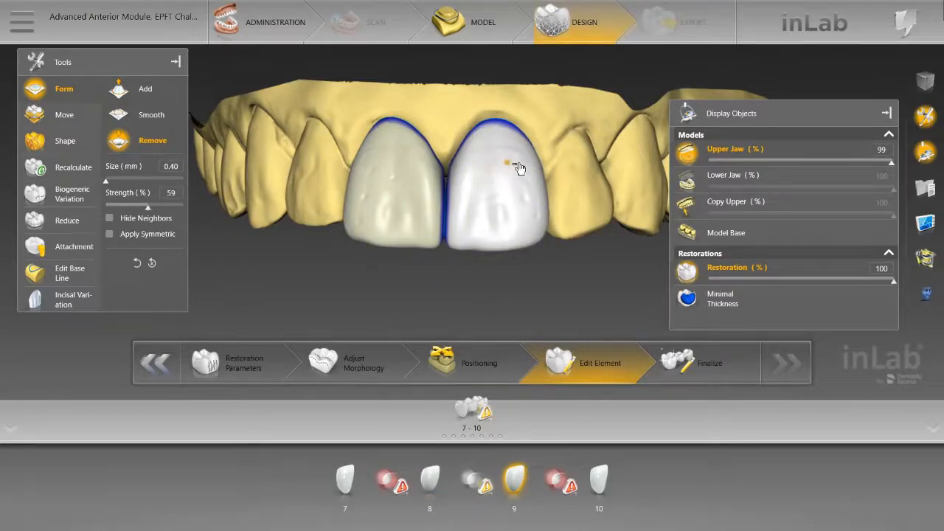
# Step: Smooth the carved facial texture of central incisors 9 and 8 with Form Smooth at size 1.27 mm and 59% strength
pyautogui.scroll(-3, 510, 268)
pyautogui.click(136, 124)
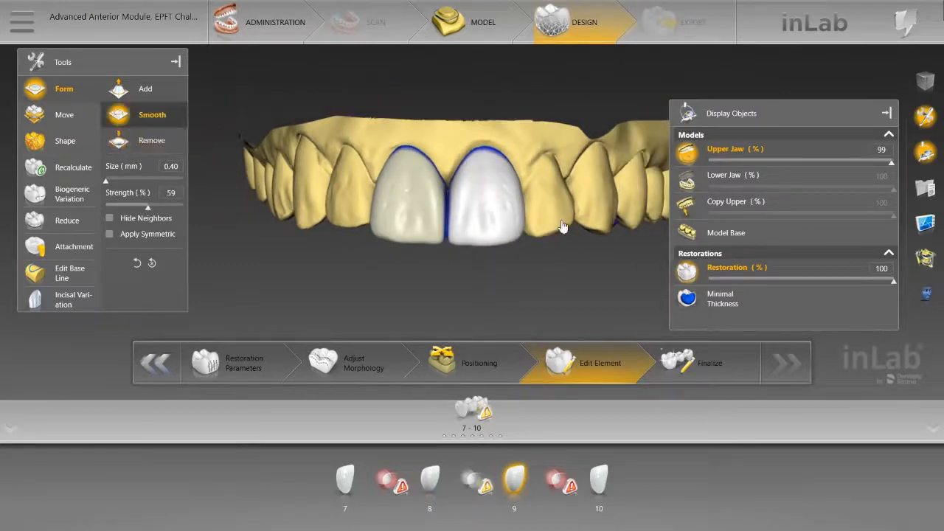
pyautogui.scroll(5, 515, 207)
pyautogui.moveTo(507, 205)
pyautogui.mouseDown()
pyautogui.moveTo(509, 192)
pyautogui.moveTo(509, 212)
pyautogui.mouseUp()
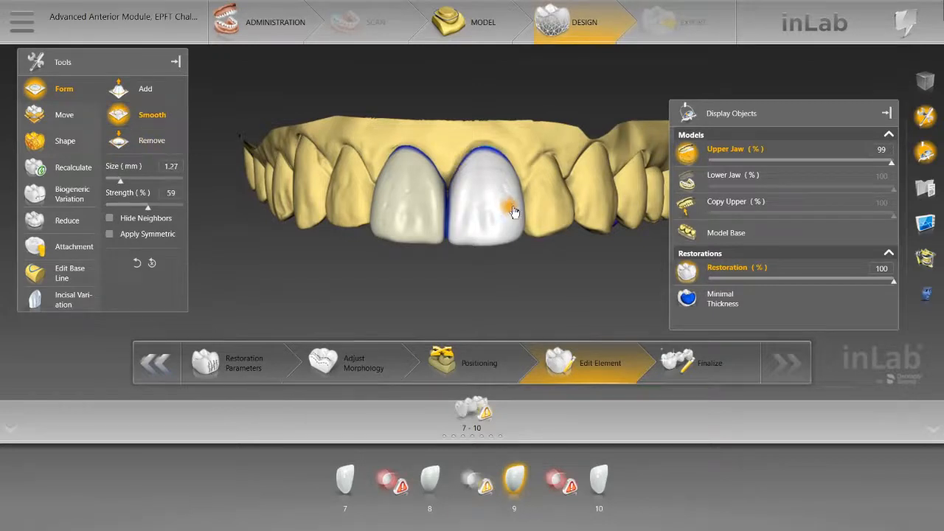
pyautogui.click(389, 204)
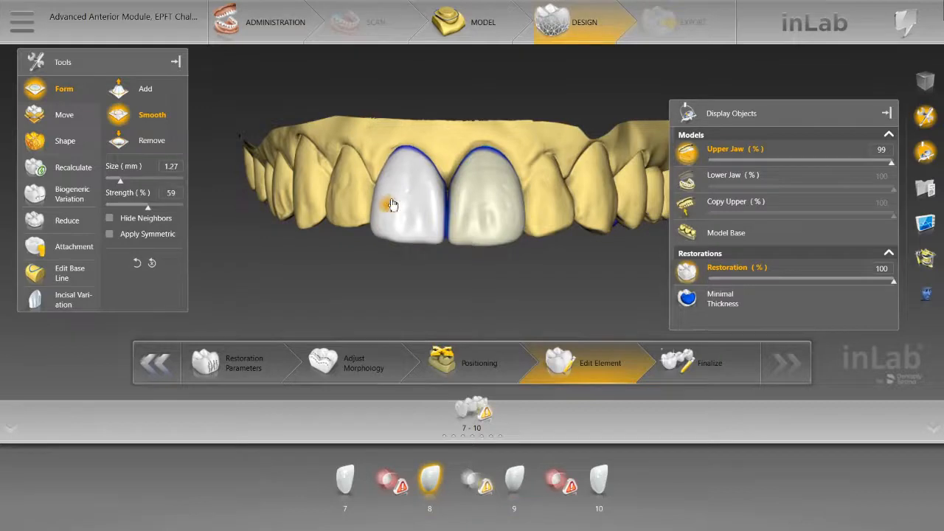
pyautogui.click(510, 202)
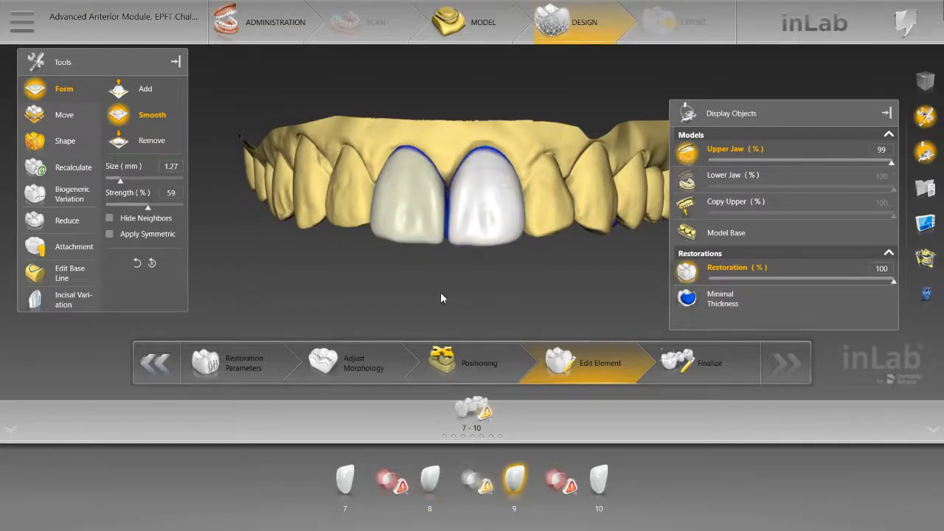
# Step: Examine the facial texture and contours of central incisors 8 and 9 from several angles
pyautogui.moveTo(440, 297); pyautogui.dragTo(534, 169, button='right')
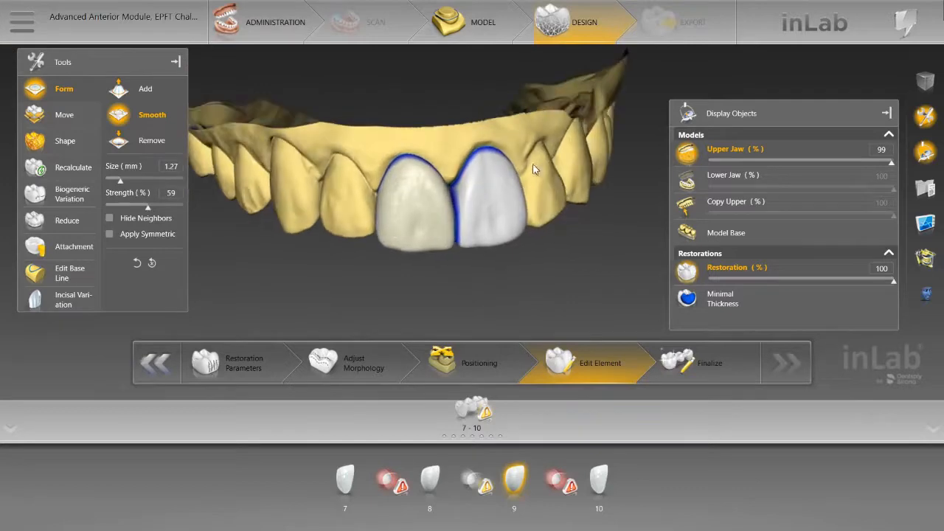
pyautogui.moveTo(421, 300); pyautogui.dragTo(446, 293)
pyautogui.scroll(3, 446, 293)
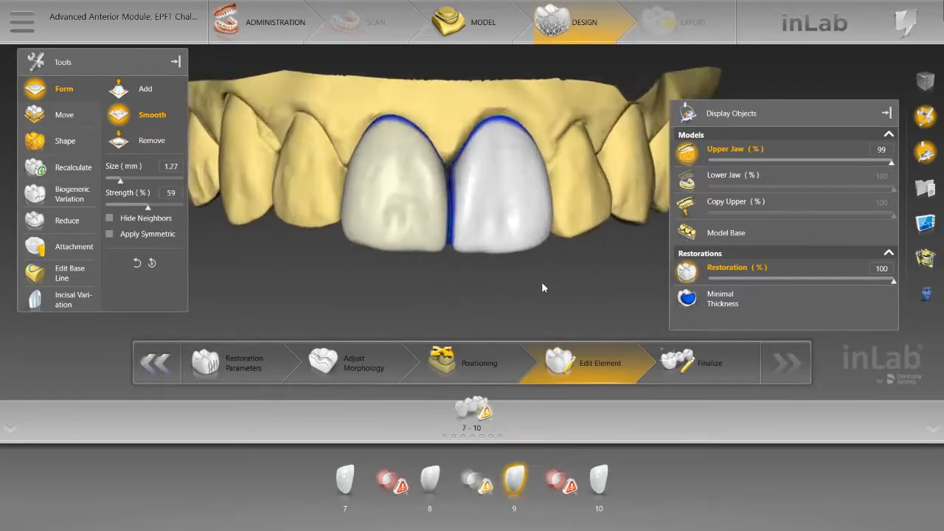
pyautogui.moveTo(542, 287); pyautogui.dragTo(553, 284)
pyautogui.doubleClick(595, 167)
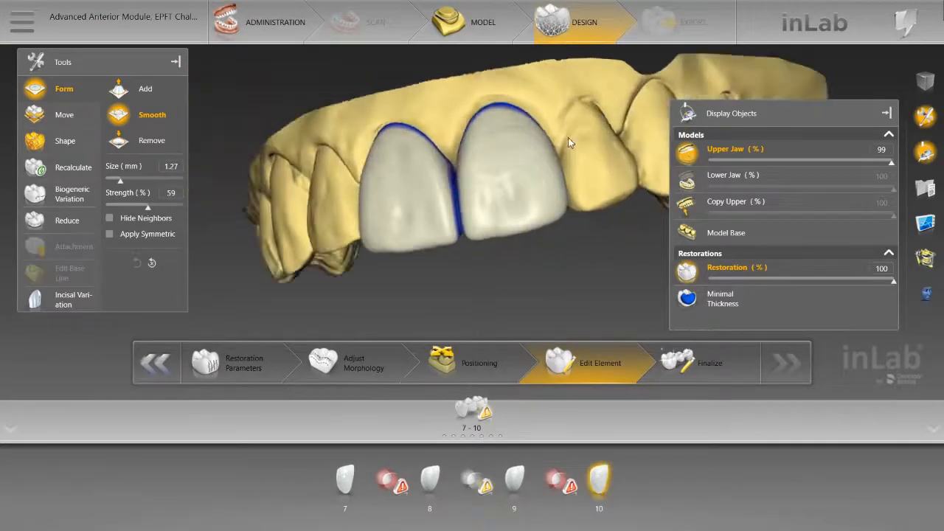
pyautogui.moveTo(568, 137); pyautogui.dragTo(579, 152)
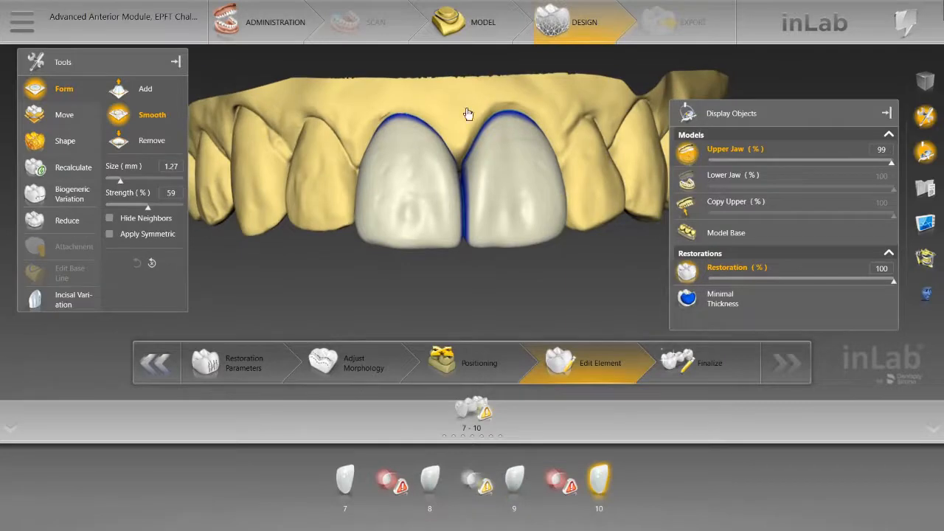
pyautogui.doubleClick(467, 110)
pyautogui.moveTo(467, 105); pyautogui.dragTo(472, 111)
pyautogui.moveTo(568, 169); pyautogui.dragTo(567, 177)
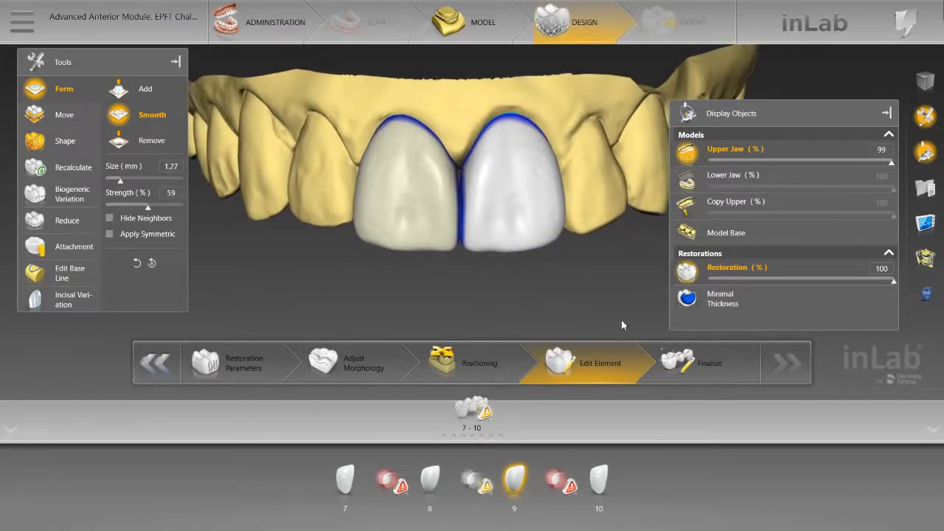
# Step: Advance bridge 7-10 through Finalize to the Export preview, acknowledging the messages along the way
pyautogui.click(702, 366)
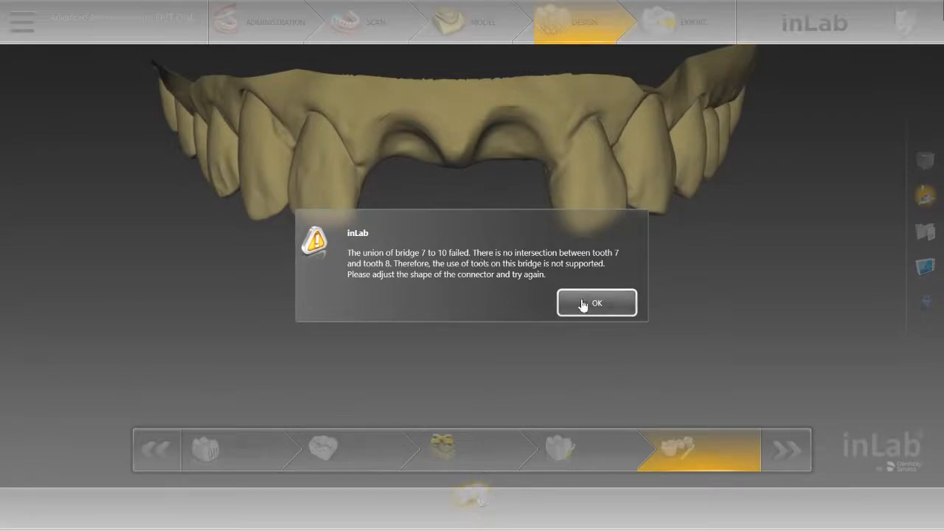
pyautogui.click(596, 305)
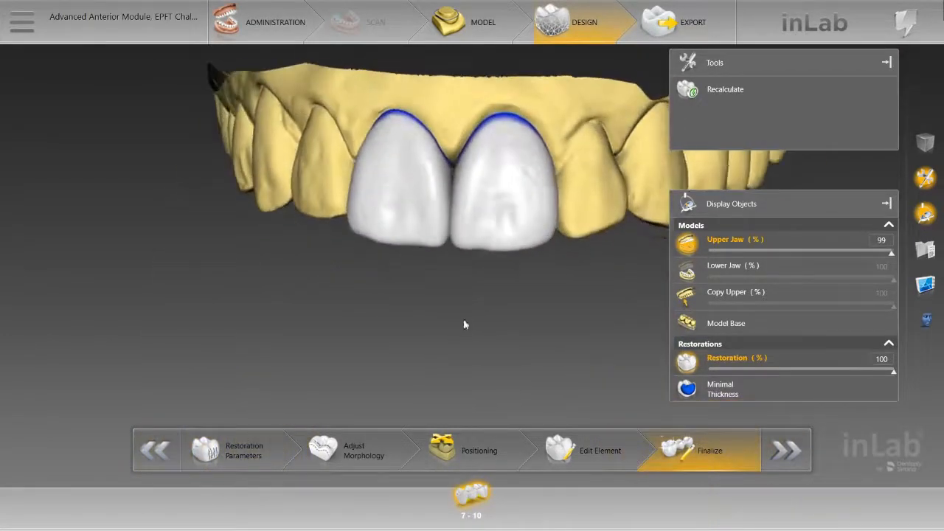
pyautogui.click(685, 20)
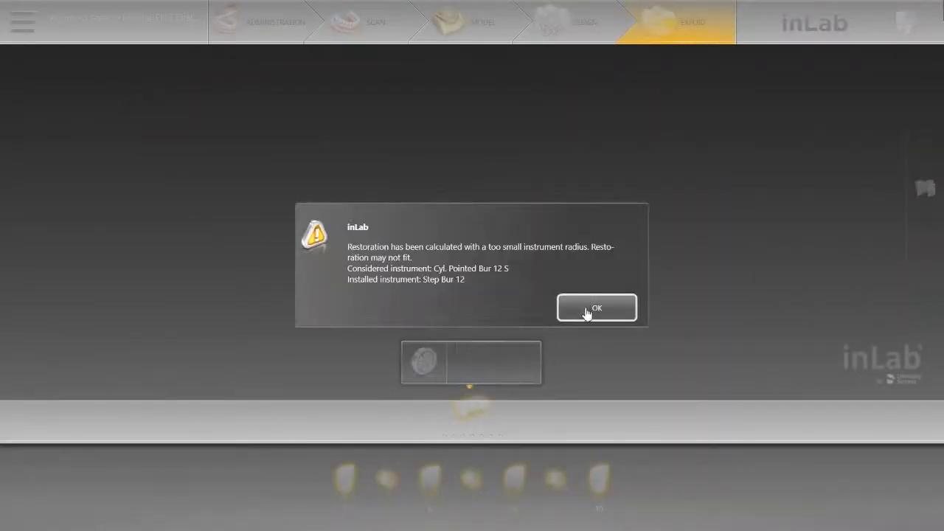
pyautogui.click(581, 310)
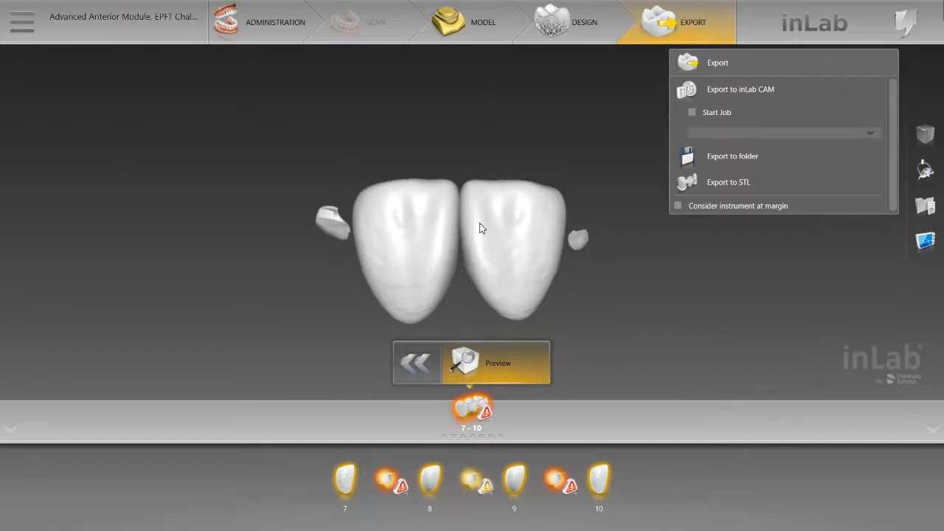
# Step: Return to Administration and create a new virtual seating layer without considering instrument geometry
pyautogui.click(269, 28)
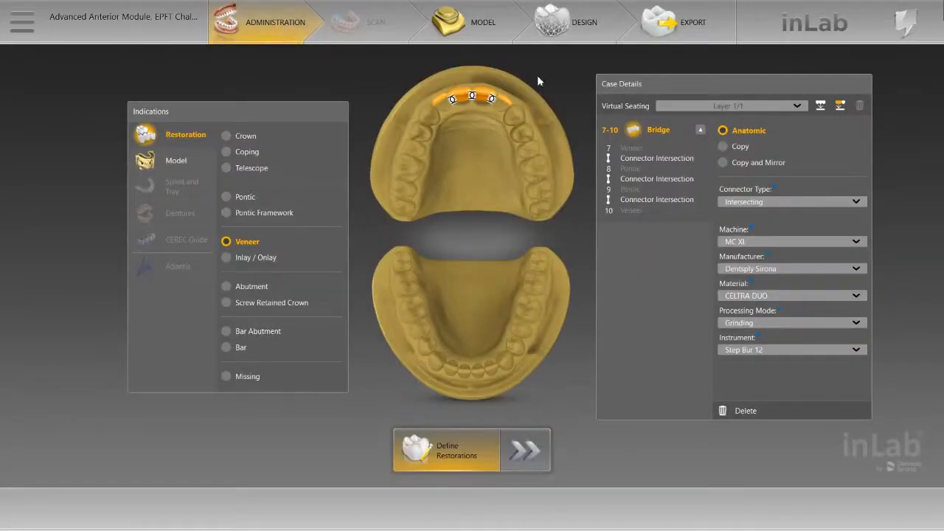
pyautogui.click(821, 107)
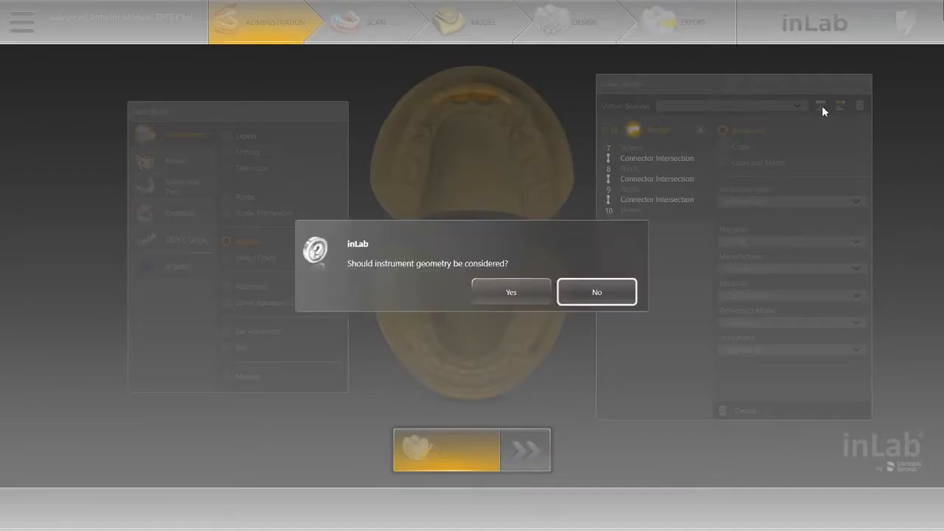
pyautogui.click(596, 294)
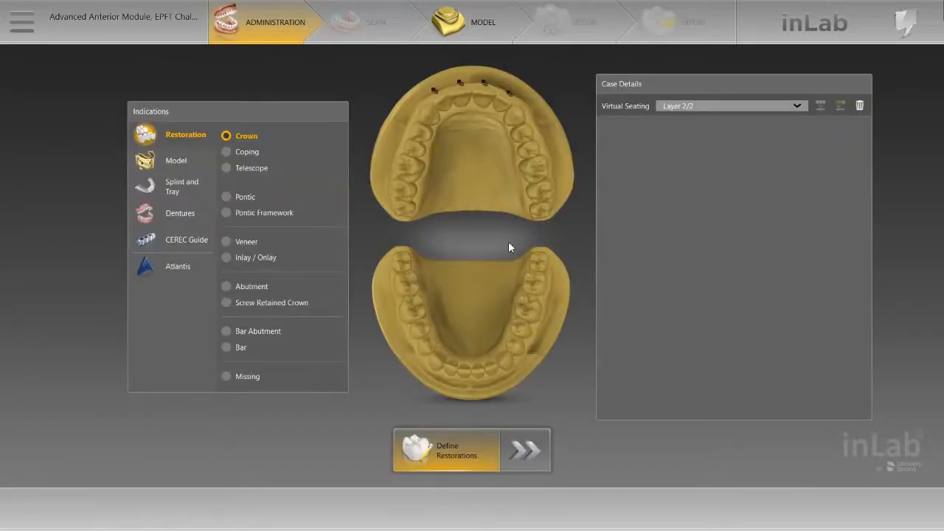
# Step: Go to the Model phase and examine the virtually seated Upper Jaw model from the facial side
pyautogui.click(463, 25)
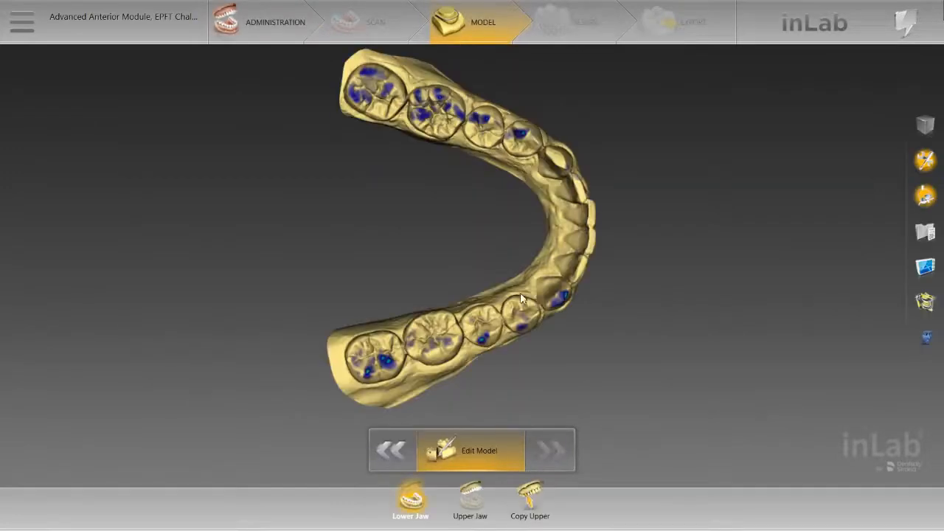
pyautogui.click(472, 498)
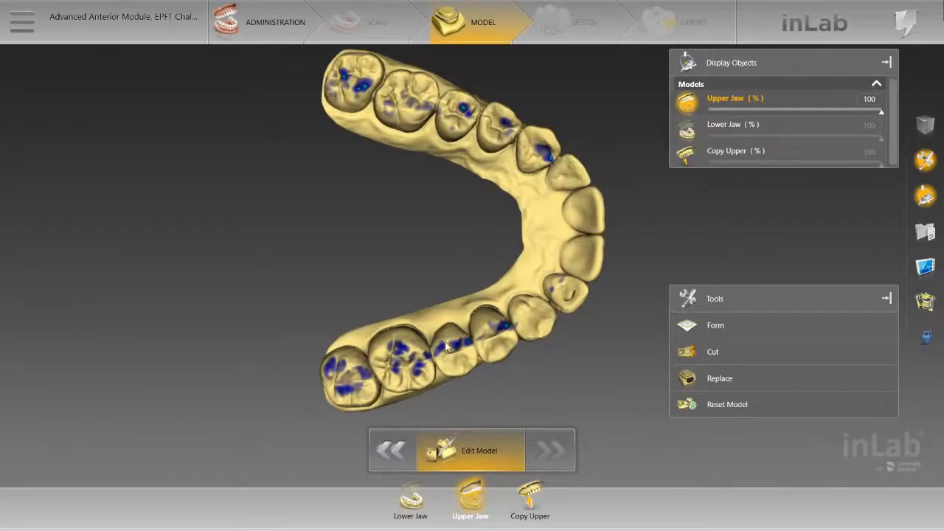
pyautogui.moveTo(446, 342); pyautogui.dragTo(431, 266)
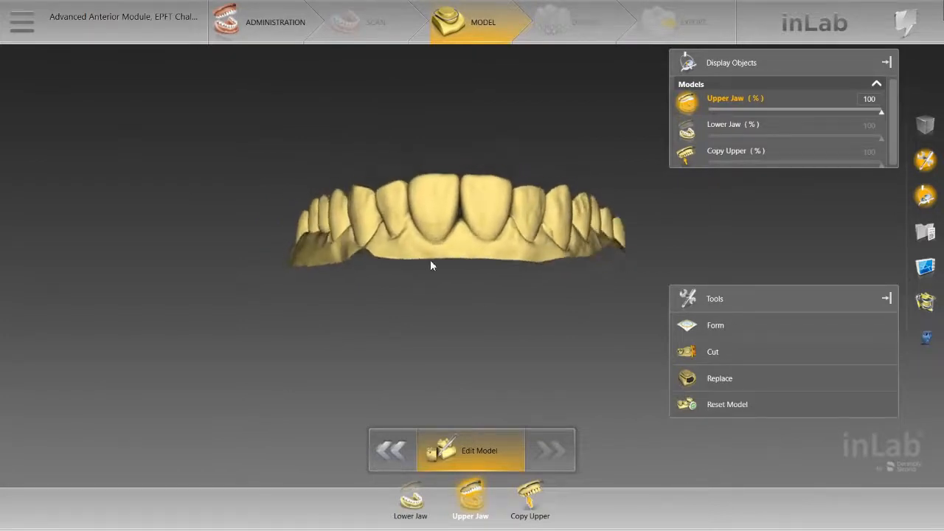
# Step: Compare the anterior teeth of the Copy Upper model with those of the Upper Jaw model from the facial side
pyautogui.click(547, 504)
pyautogui.moveTo(558, 364); pyautogui.dragTo(501, 287)
pyautogui.click(469, 498)
pyautogui.moveTo(432, 339); pyautogui.dragTo(335, 240)
pyautogui.scroll(3, 424, 288)
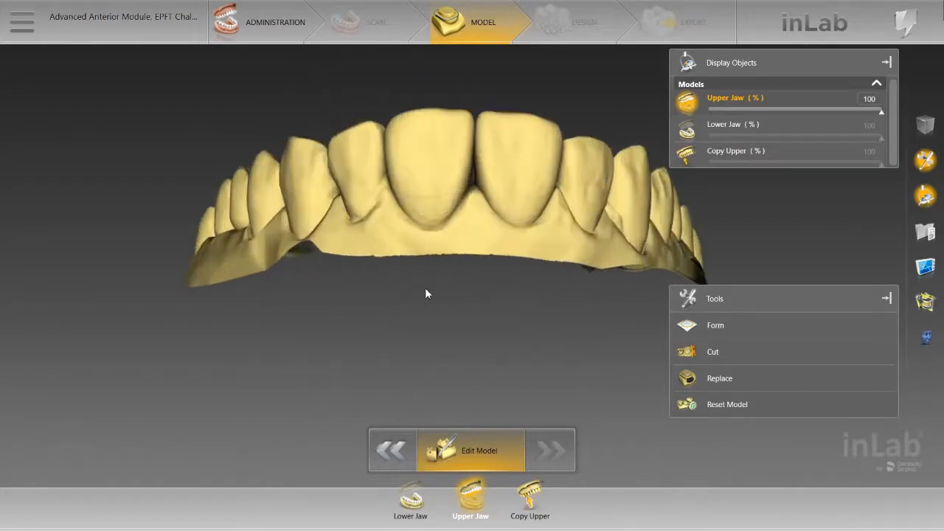
pyautogui.moveTo(424, 288); pyautogui.dragTo(437, 274)
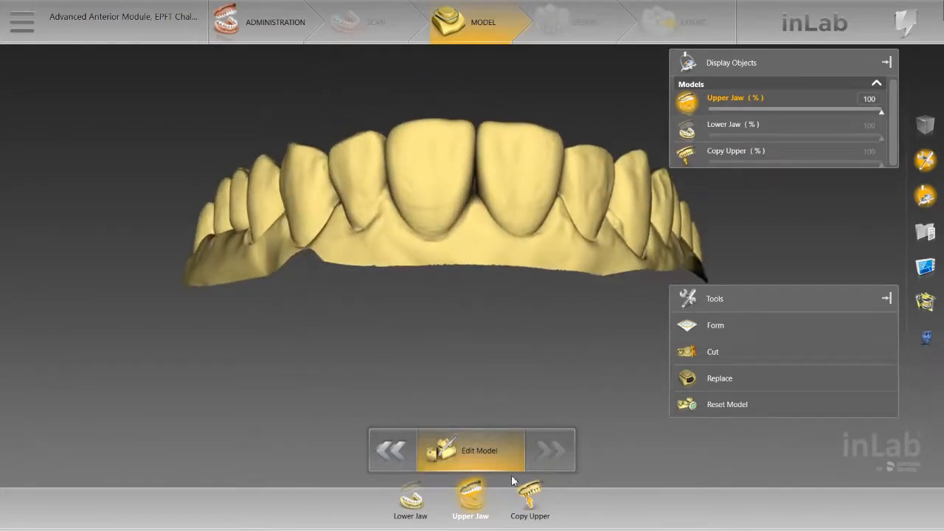
pyautogui.click(544, 510)
pyautogui.moveTo(535, 371); pyautogui.dragTo(454, 261)
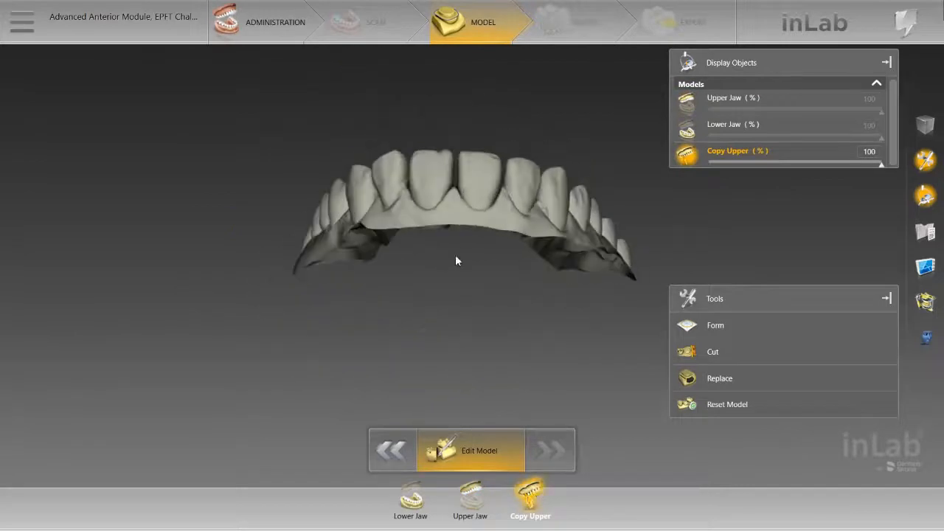
pyautogui.click(470, 498)
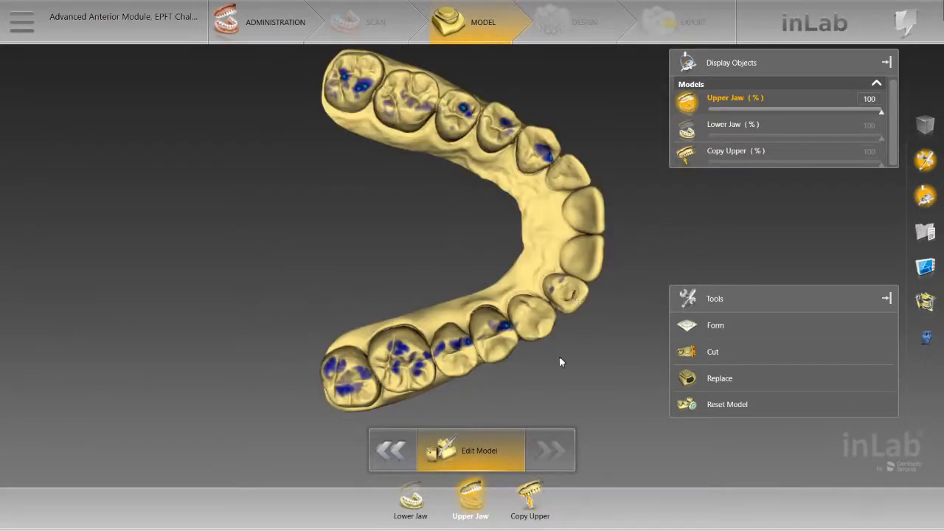
pyautogui.moveTo(559, 358); pyautogui.dragTo(589, 186)
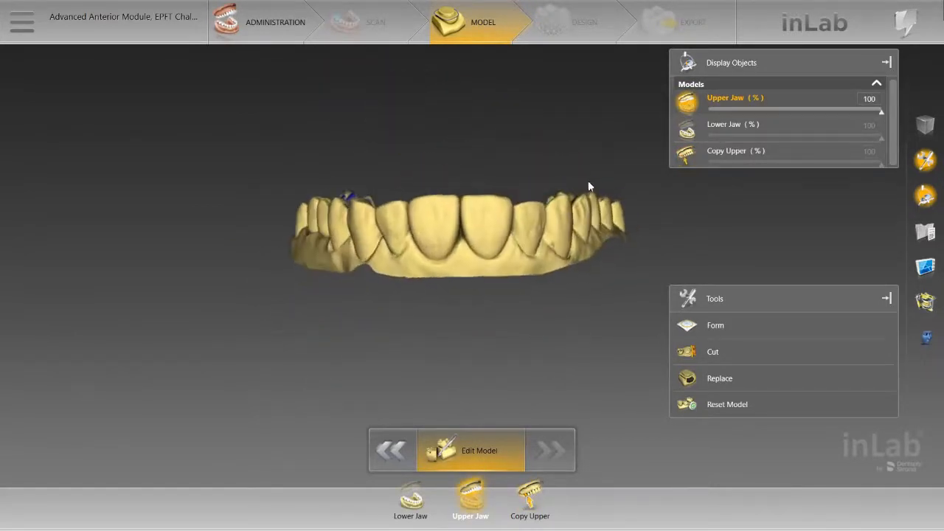
pyautogui.moveTo(477, 272); pyautogui.dragTo(418, 223)
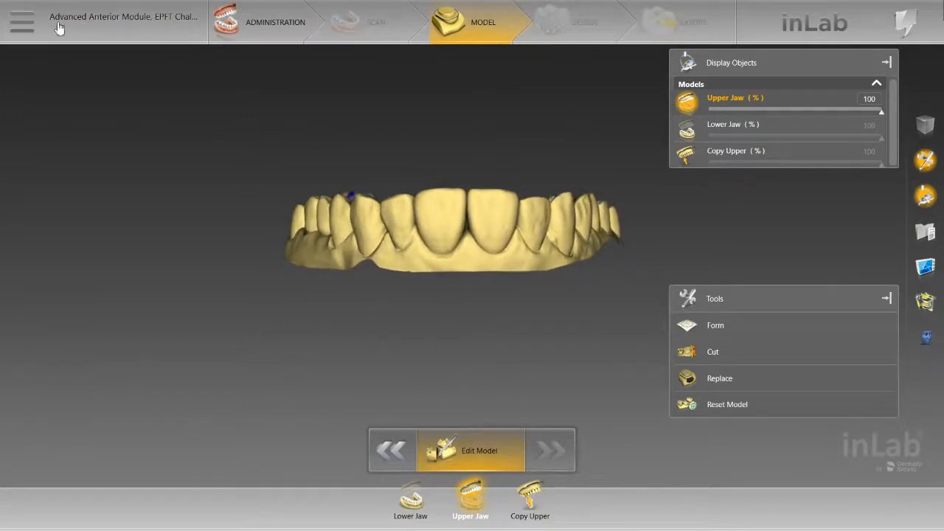
# Step: Export the case to the Desktop as a highest-resolution STL named 89waxup
pyautogui.click(22, 26)
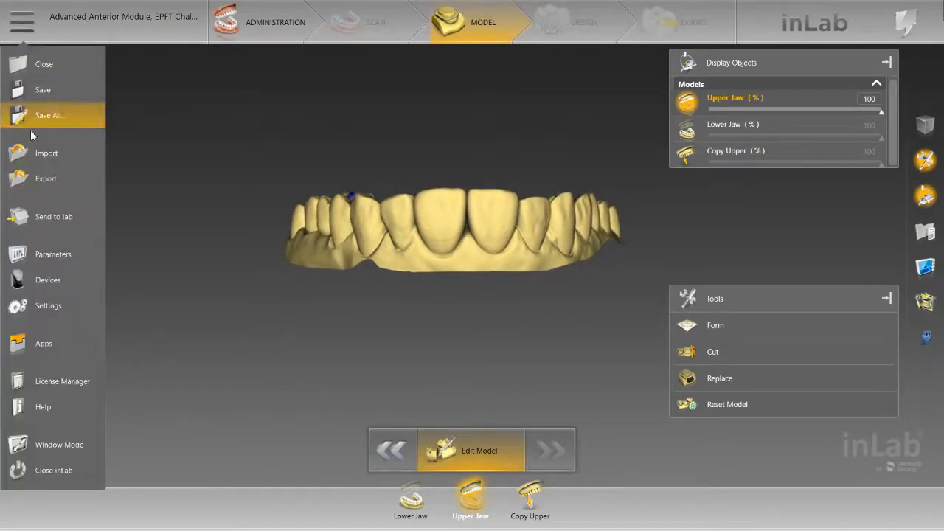
pyautogui.click(43, 177)
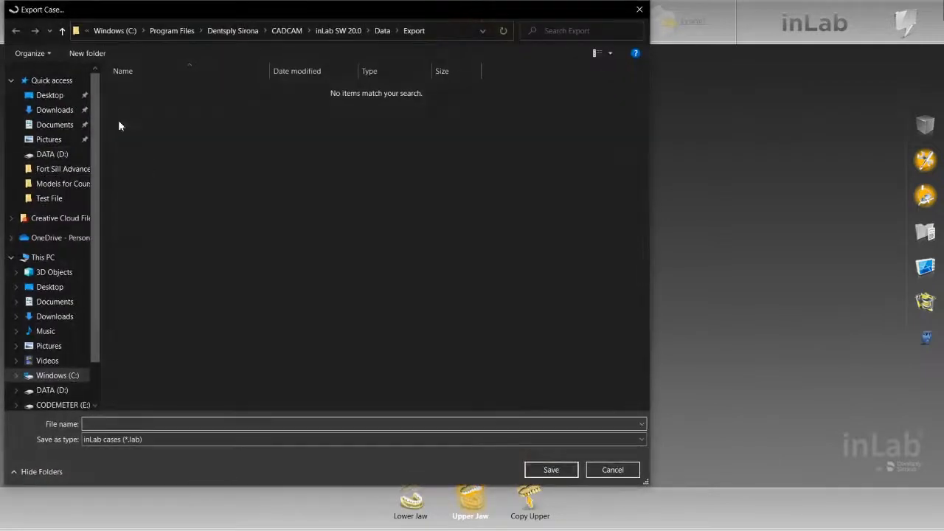
pyautogui.click(59, 96)
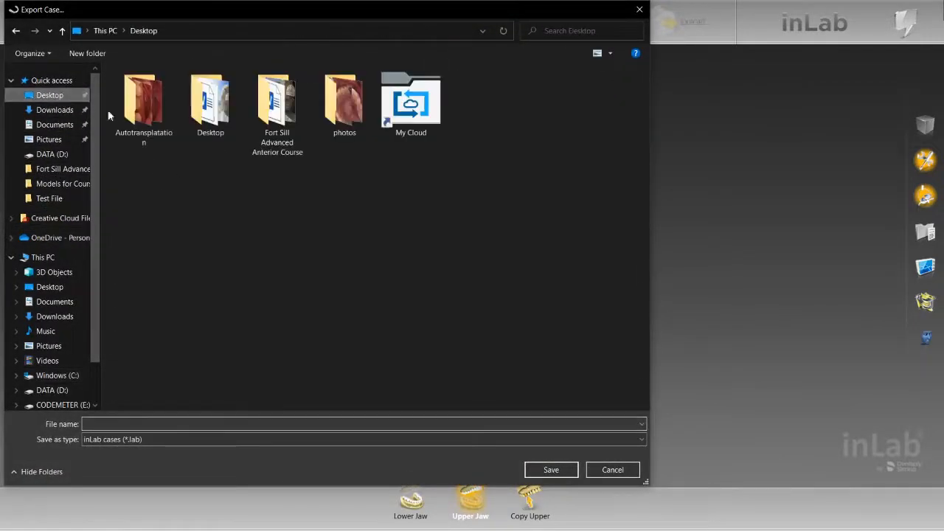
pyautogui.click(230, 437)
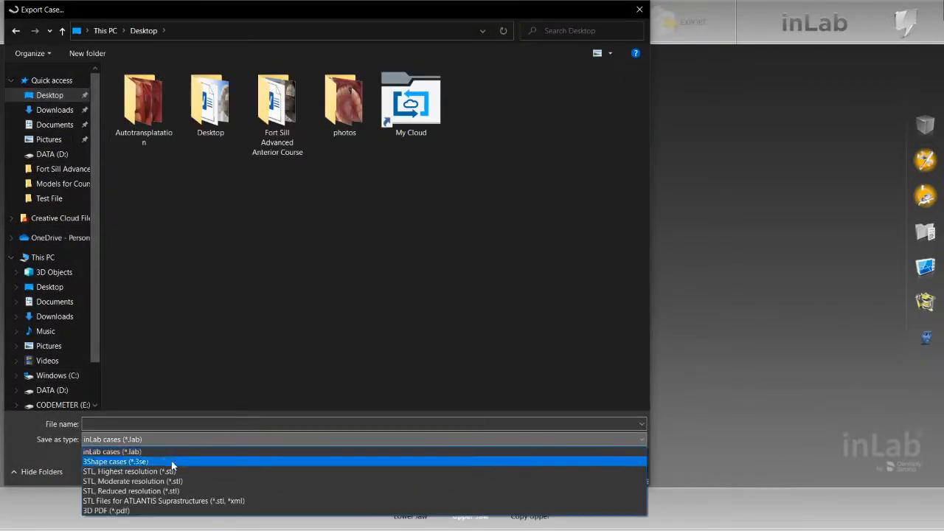
pyautogui.click(168, 472)
pyautogui.click(173, 424)
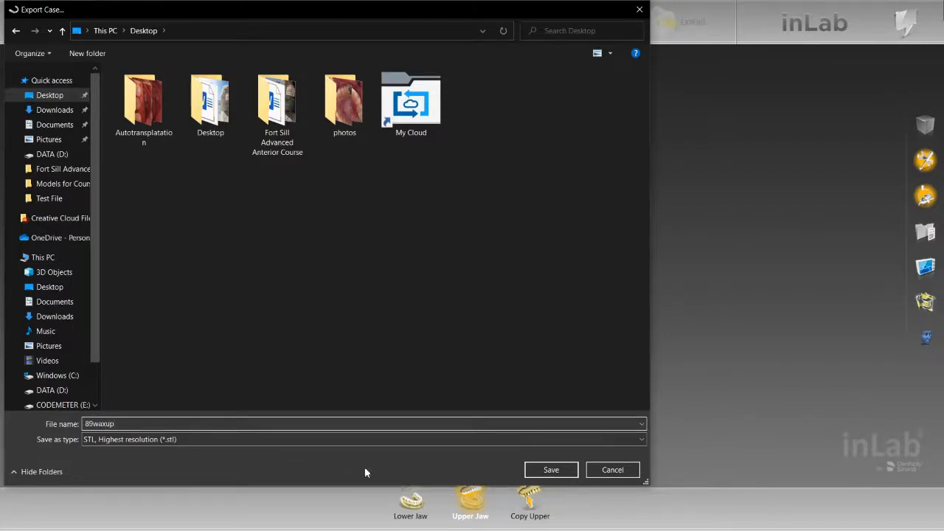
pyautogui.click(564, 470)
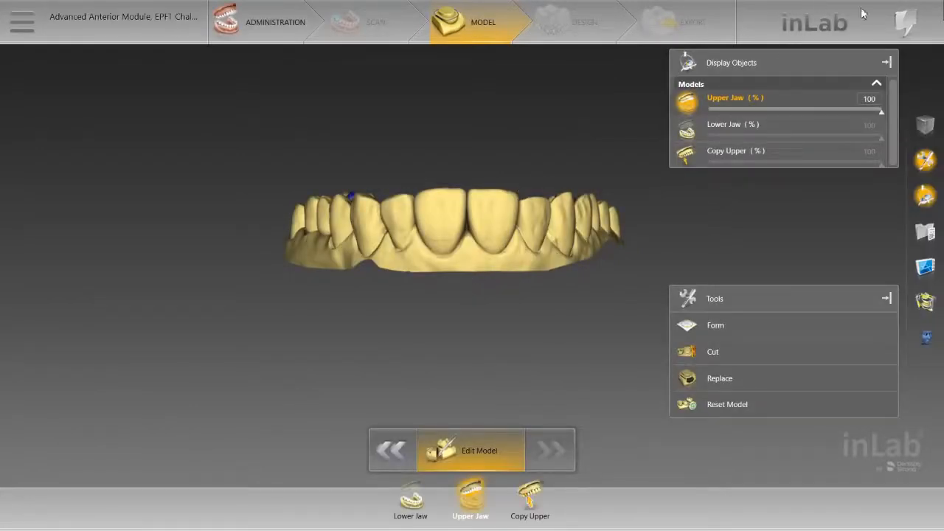
# Step: Switch to the Windows desktop, open Meshmixer, and place its window clear of the exported files
pyautogui.moveTo(891, 16)
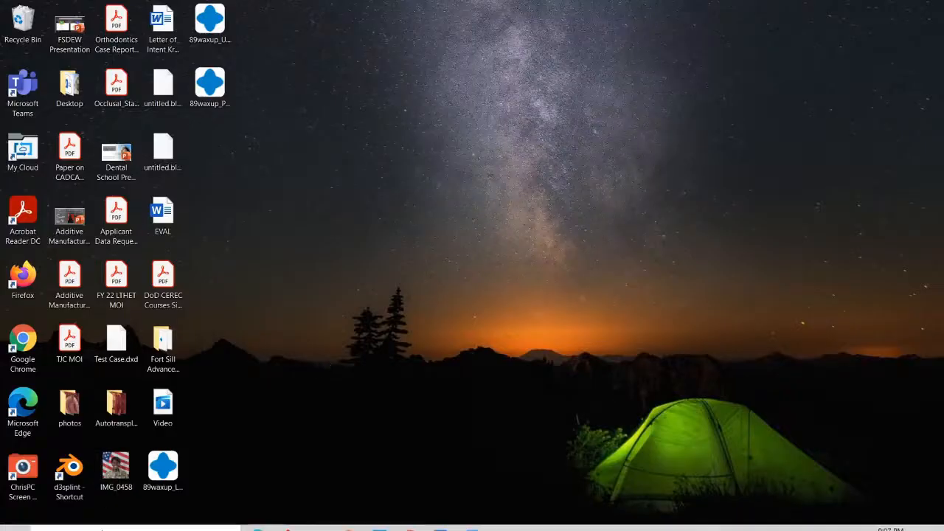
pyautogui.click(137, 518)
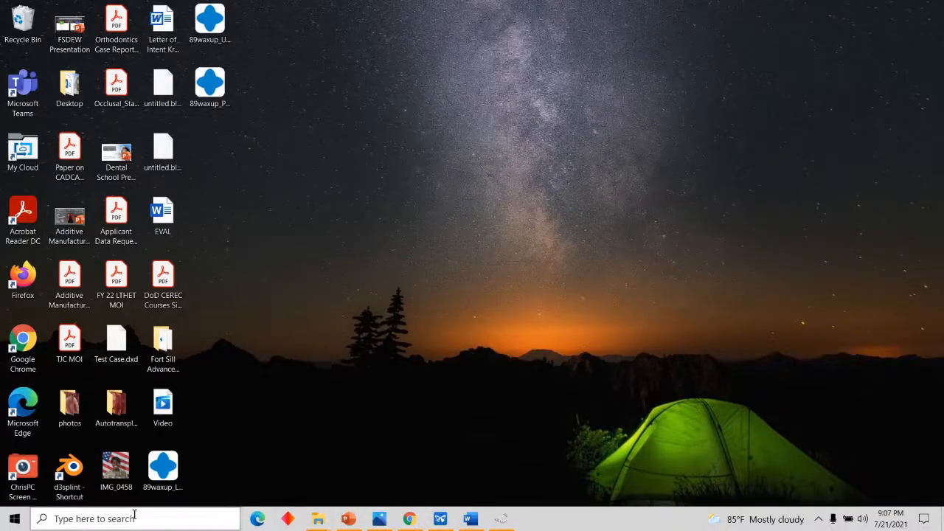
pyautogui.write('mesh')
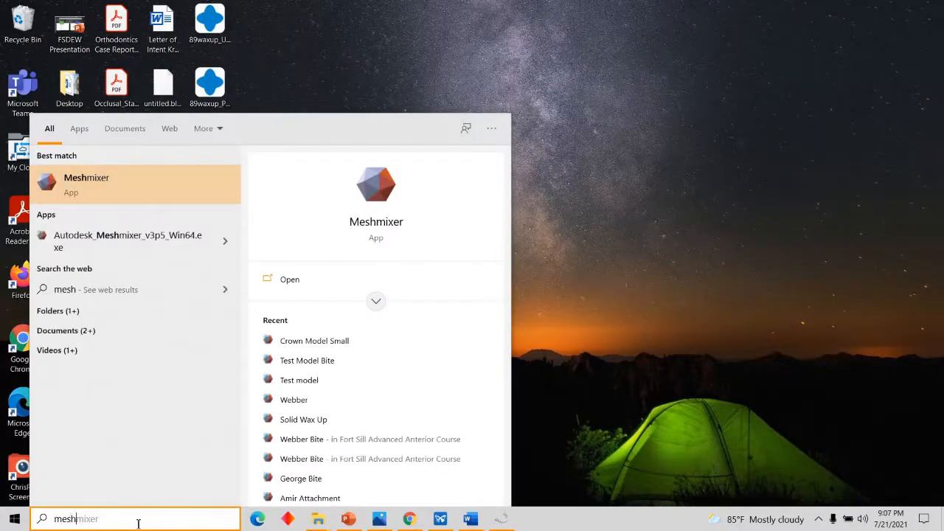
pyautogui.click(89, 177)
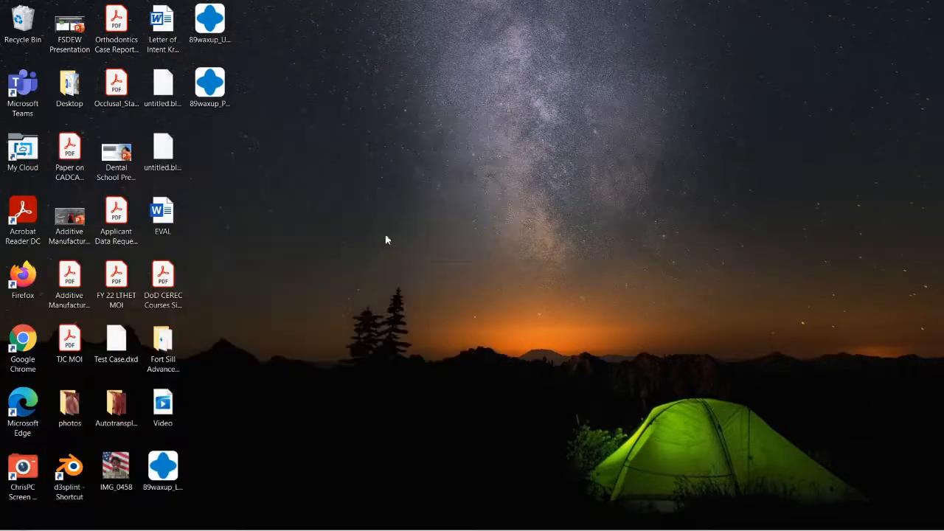
pyautogui.moveTo(689, 37); pyautogui.dragTo(727, 72)
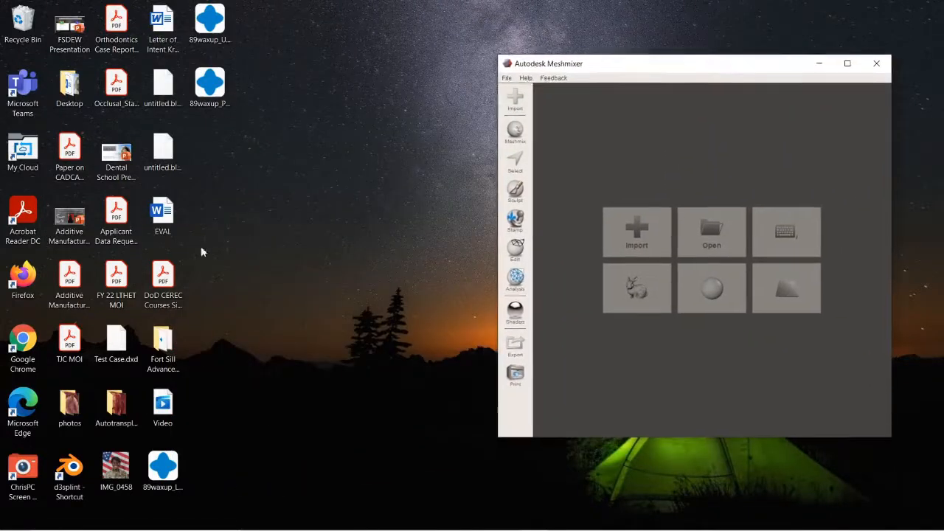
# Step: Import the 89waxup PreOpUpper and UpperJaw STL files from the desktop into Meshmixer and maximize its window
pyautogui.click(169, 472)
pyautogui.click(214, 87)
pyautogui.click(219, 17)
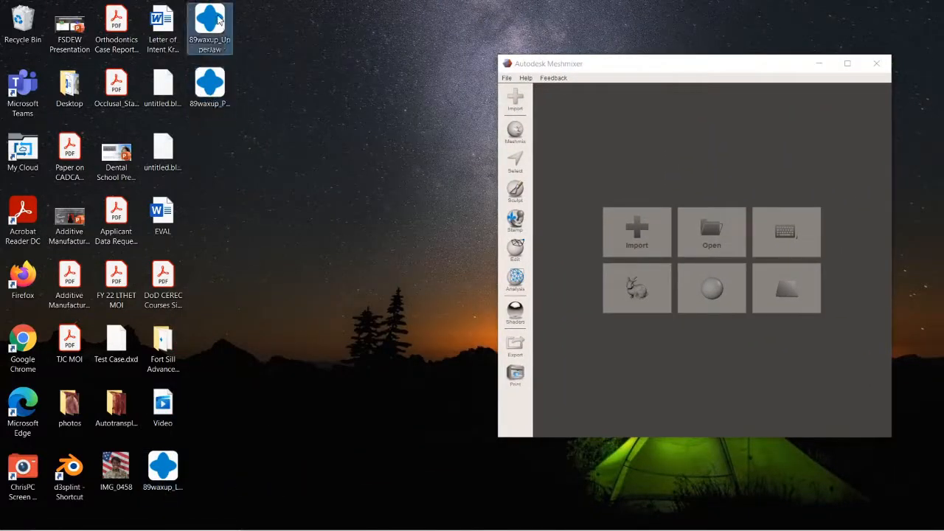
pyautogui.moveTo(266, 9); pyautogui.dragTo(674, 174)
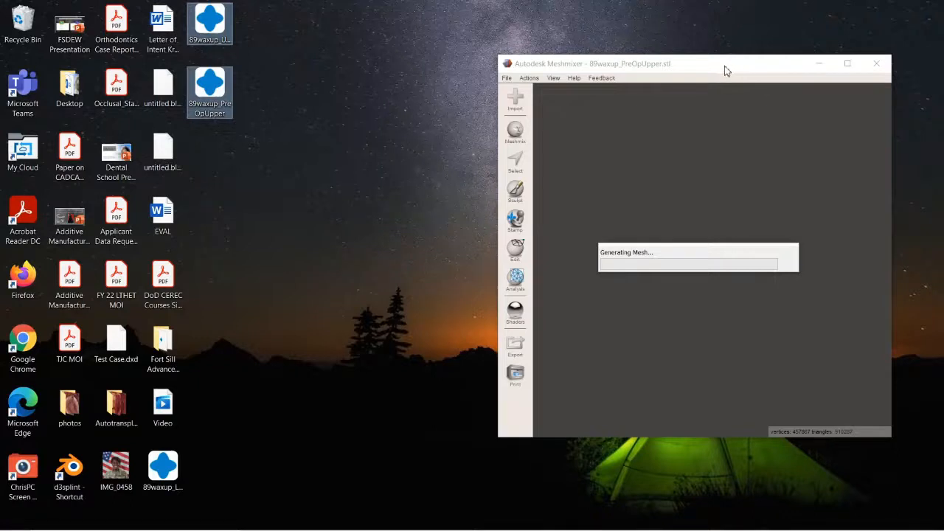
pyautogui.click(722, 67)
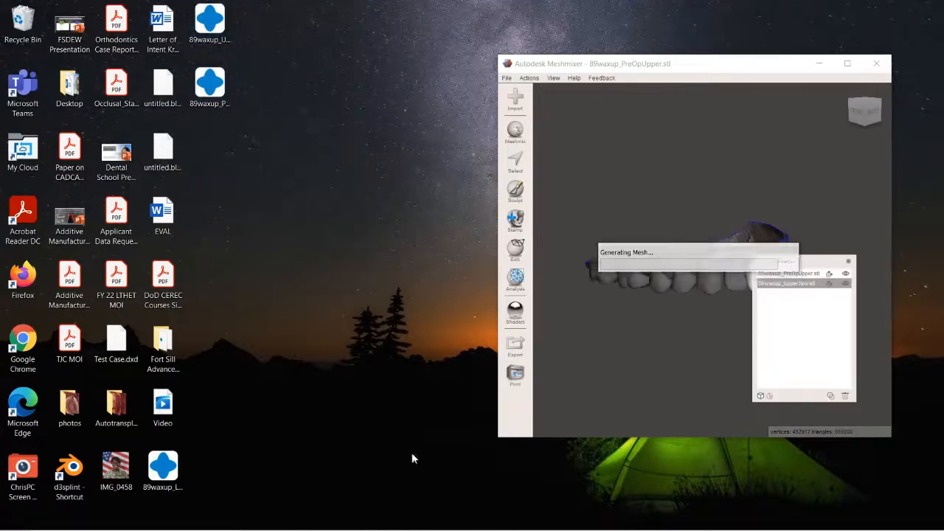
pyautogui.moveTo(767, 63); pyautogui.dragTo(667, 65)
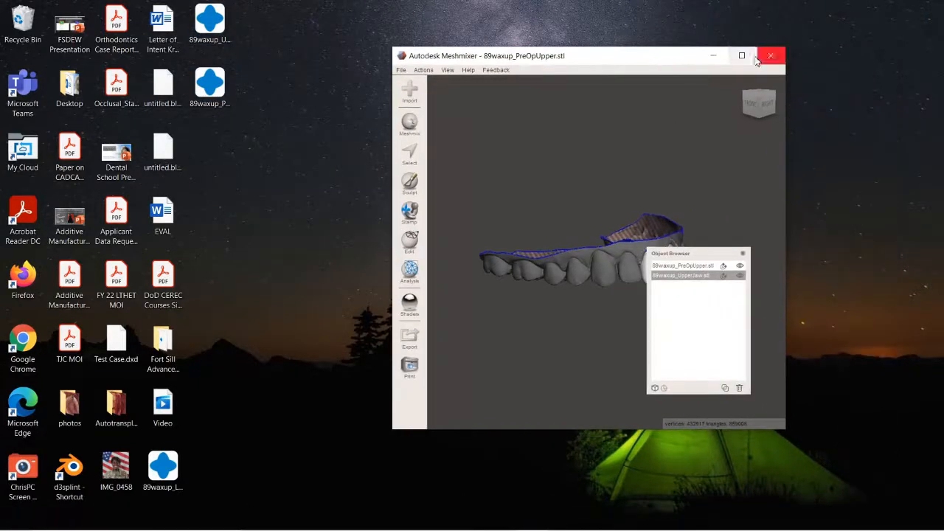
pyautogui.click(759, 56)
# Step: Separate the 89waxup_UpperJaw mesh into individual shells
pyautogui.moveTo(480, 377); pyautogui.dragTo(470, 354, button='right')
pyautogui.scroll(4, 472, 348)
pyautogui.click(652, 296)
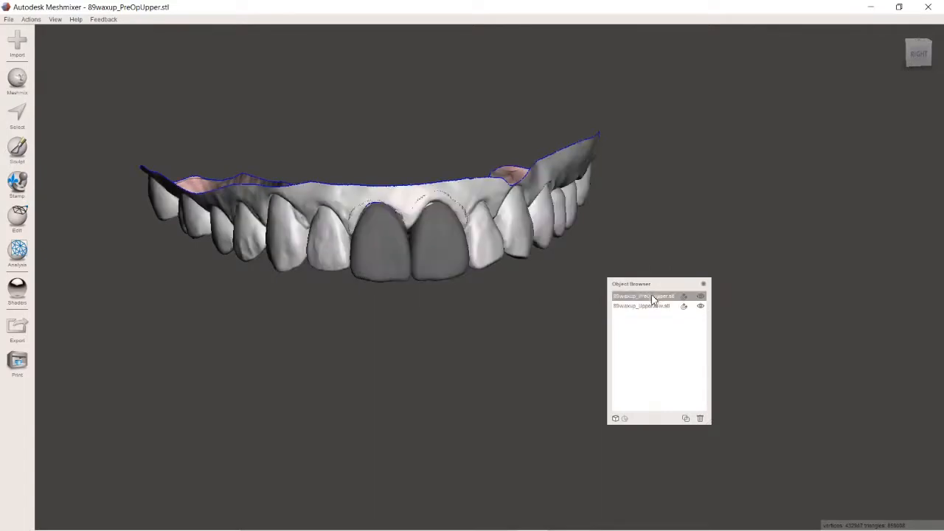
pyautogui.click(647, 307)
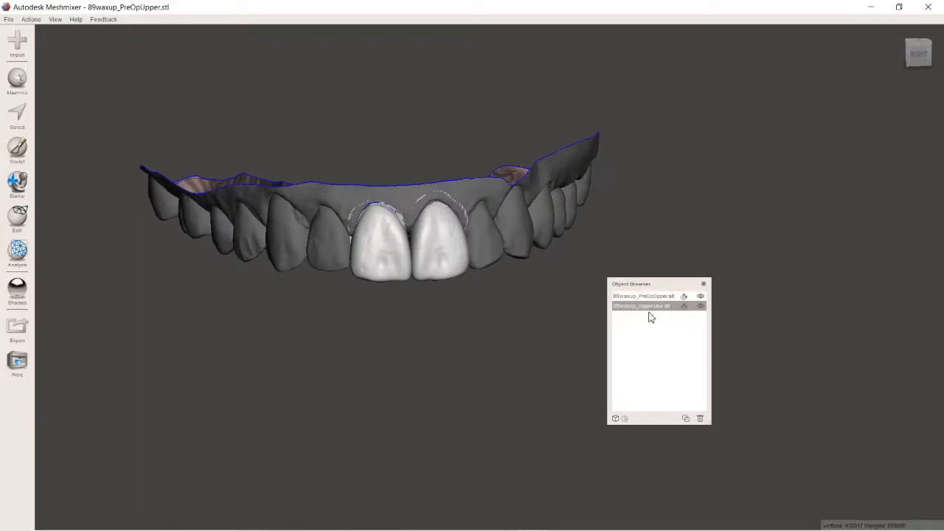
pyautogui.click(19, 225)
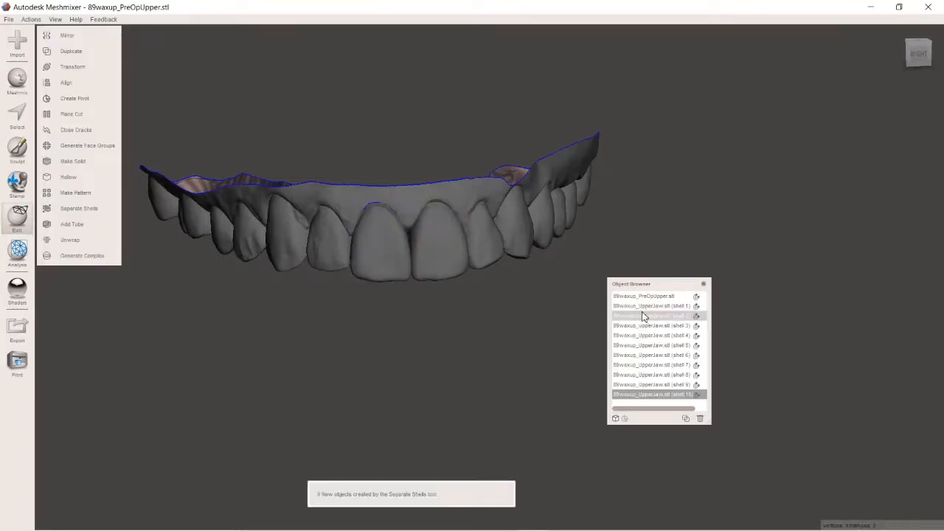
# Step: Hide the PreOpUpper model and move the Object Browser clear of the arch
pyautogui.moveTo(458, 367); pyautogui.dragTo(395, 223, button='right')
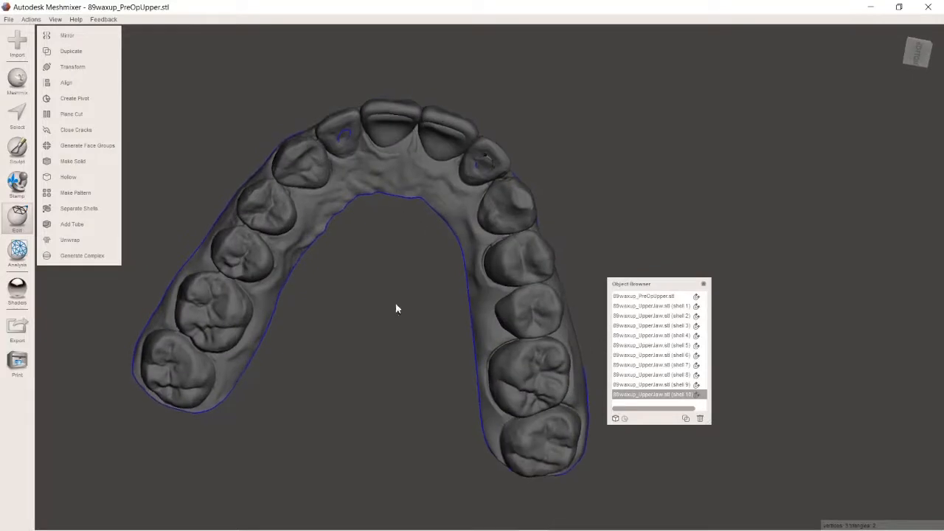
pyautogui.scroll(3, 654, 350)
pyautogui.scroll(-2, 656, 338)
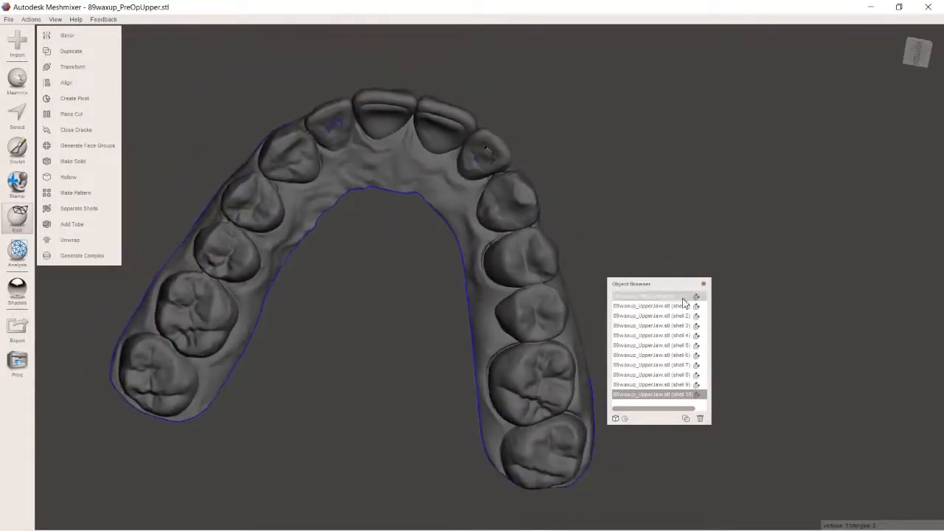
pyautogui.moveTo(432, 315); pyautogui.dragTo(346, 236, button='right')
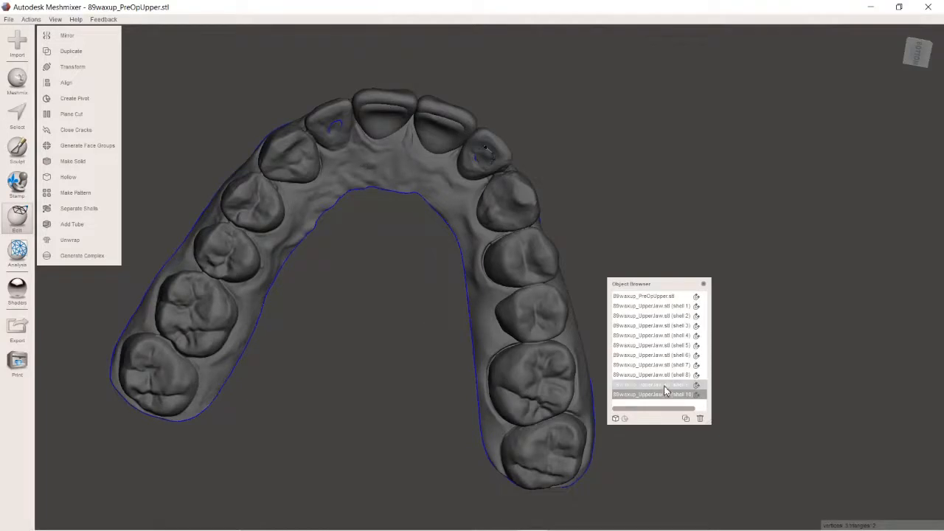
pyautogui.scroll(3, 667, 315)
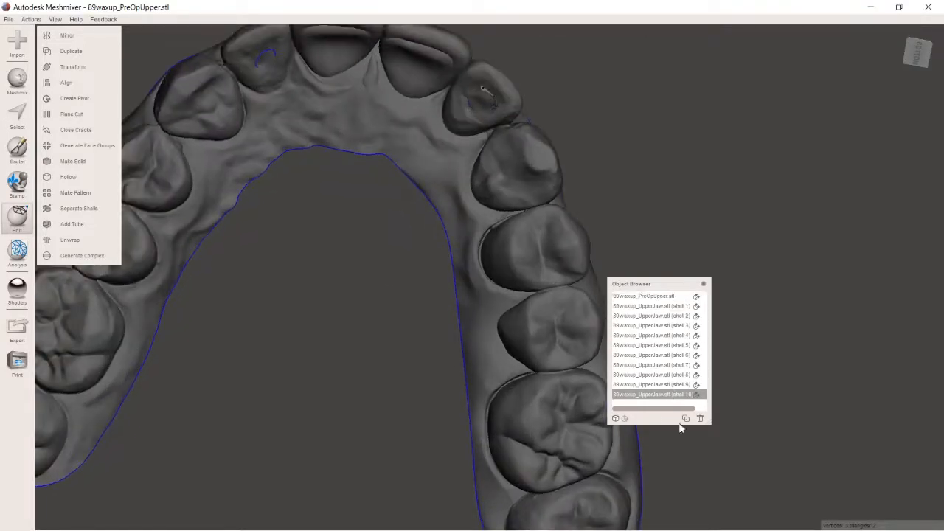
pyautogui.moveTo(682, 408); pyautogui.dragTo(697, 408)
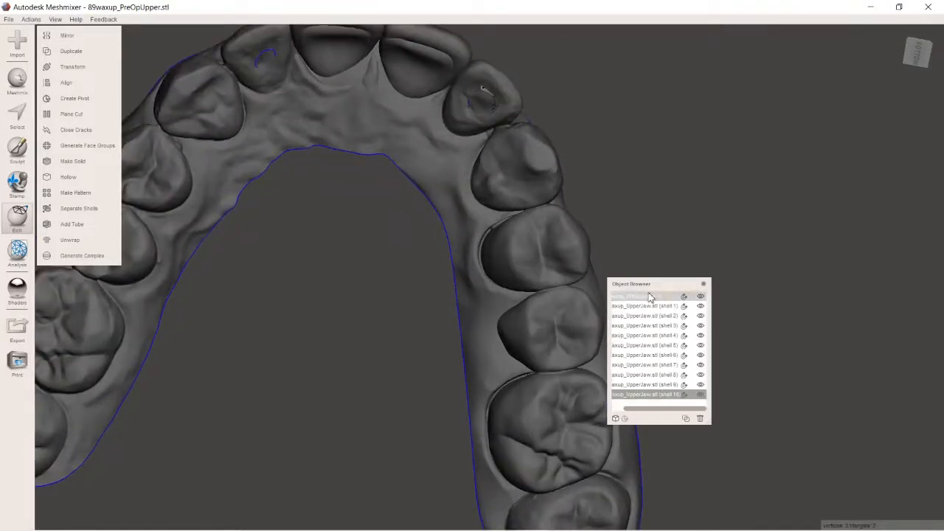
pyautogui.click(702, 300)
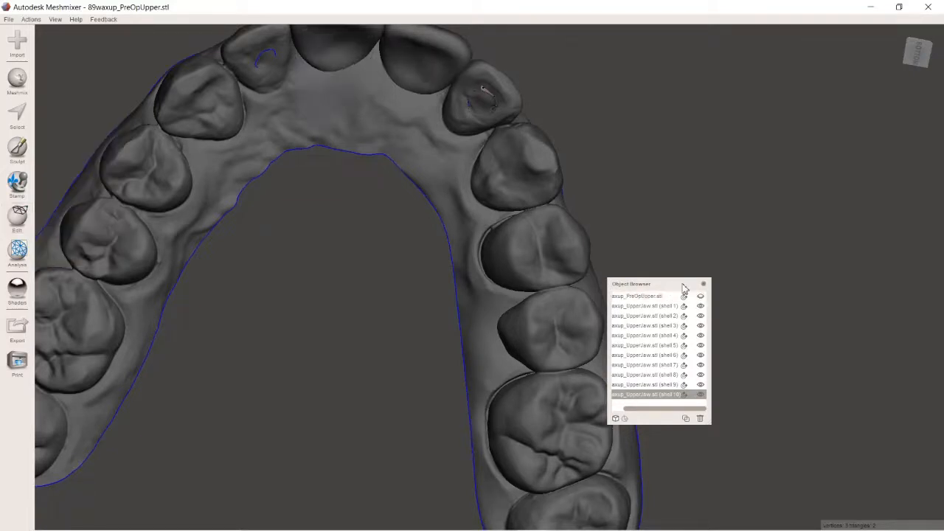
pyautogui.moveTo(641, 283); pyautogui.dragTo(844, 246)
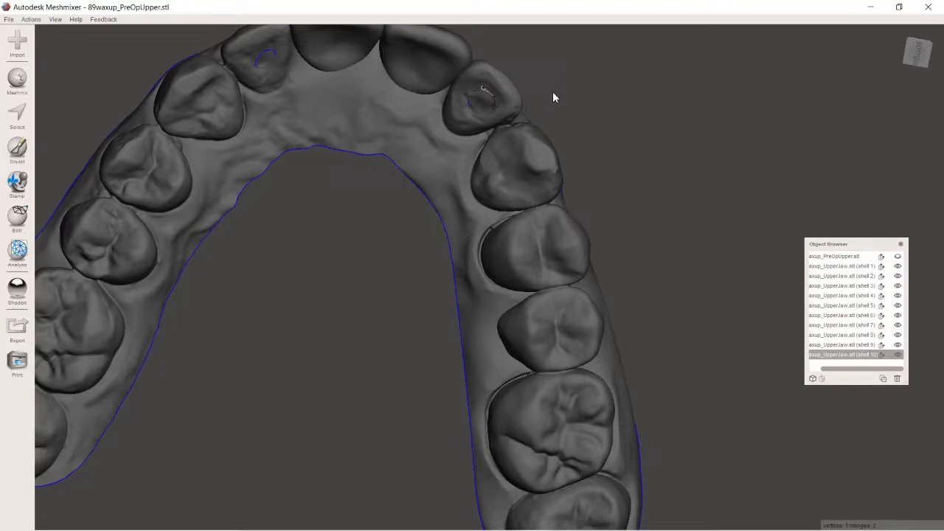
# Step: Delete the main arch shell and the two small patches in the lateral incisors (shells 1, 5 and 6)
pyautogui.click(396, 145)
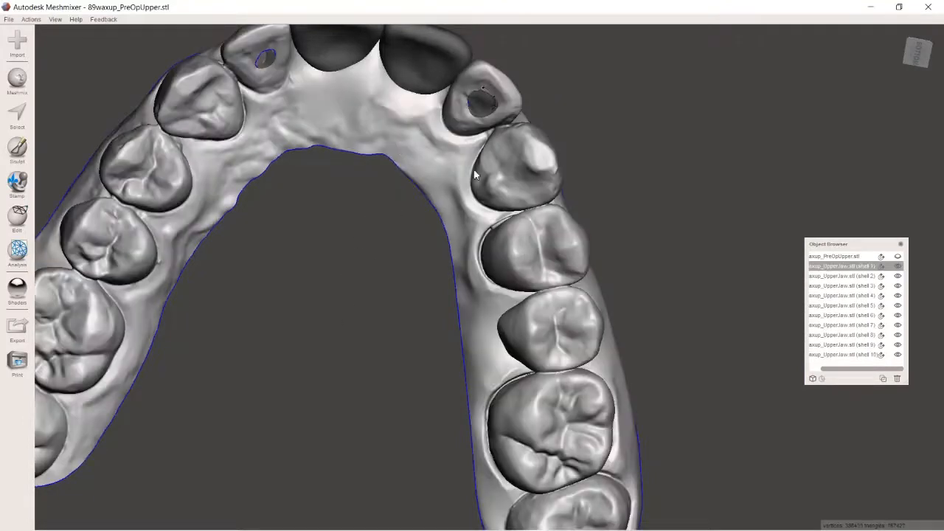
pyautogui.click(897, 379)
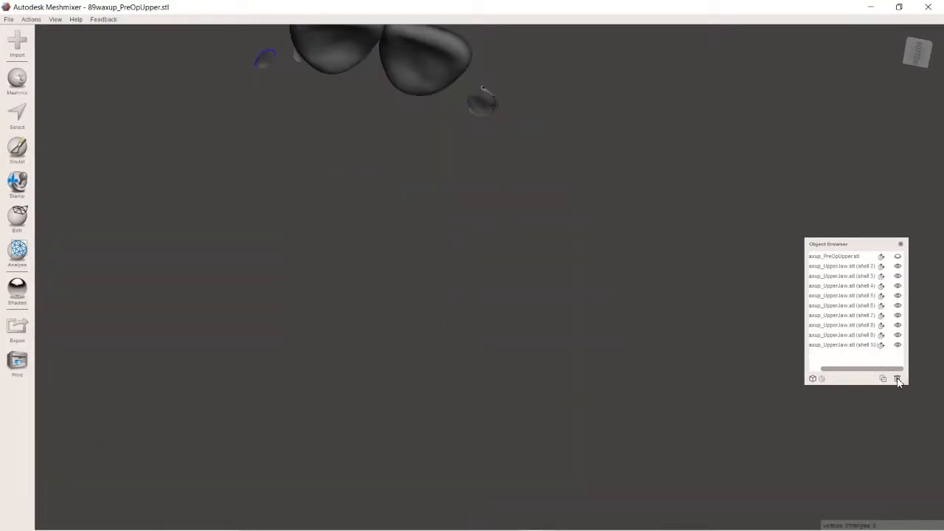
pyautogui.click(484, 105)
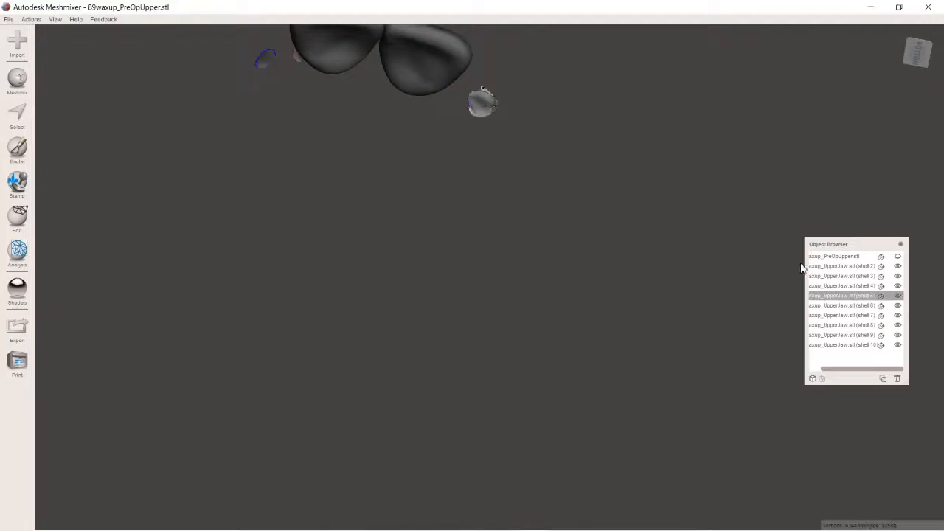
pyautogui.click(898, 379)
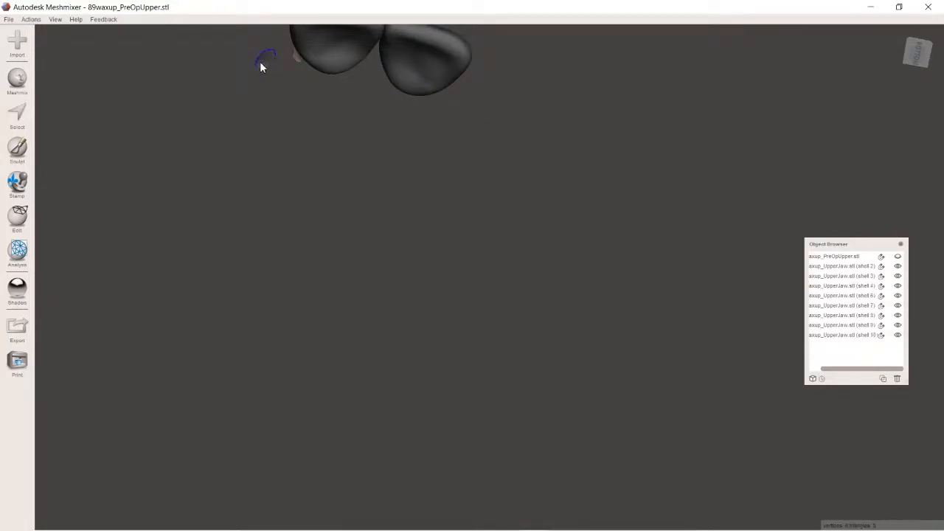
pyautogui.click(262, 62)
pyautogui.click(896, 379)
# Step: Highlight the remaining UpperJaw shells one after another to identify which ones are the two central incisors
pyautogui.moveTo(457, 207); pyautogui.dragTo(419, 376, button='right')
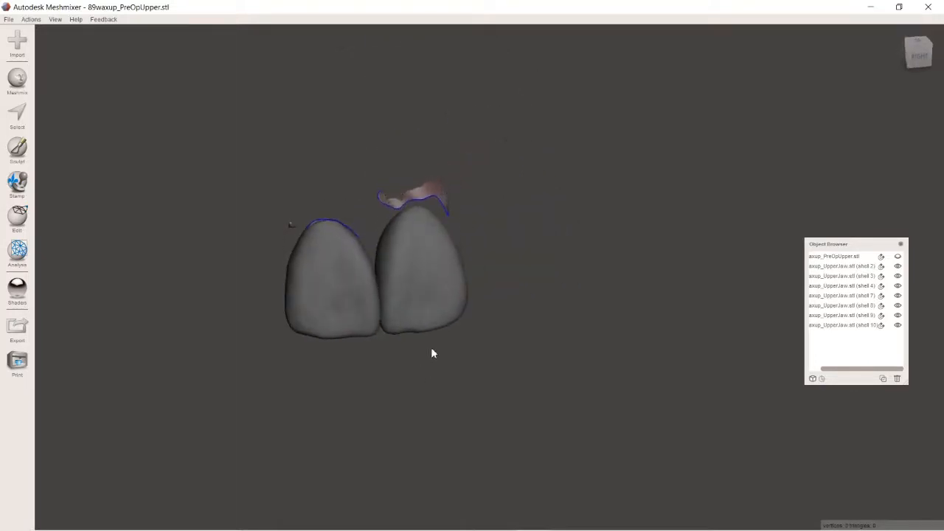
pyautogui.click(841, 316)
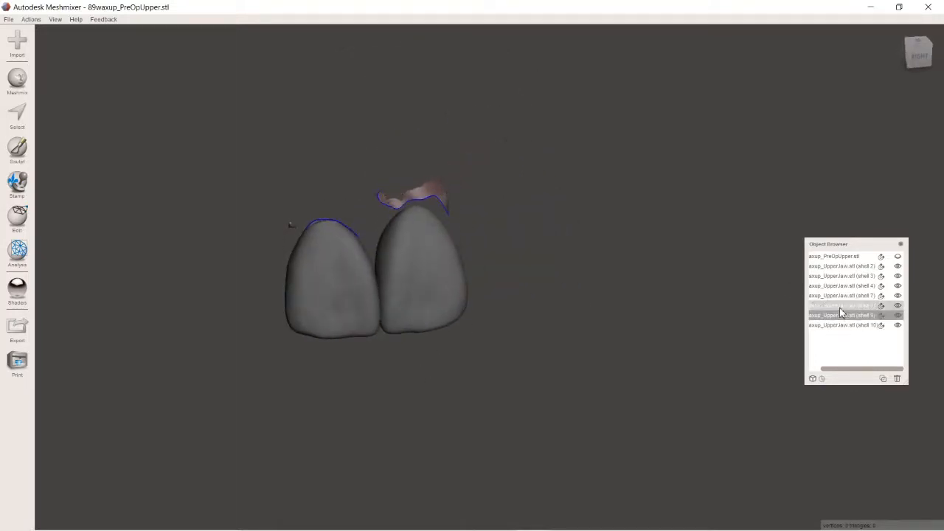
pyautogui.click(838, 284)
pyautogui.click(838, 275)
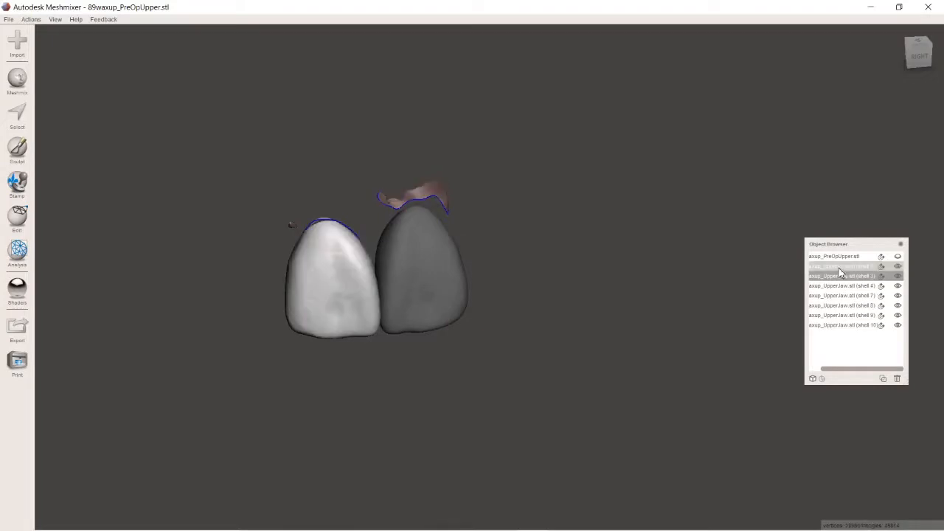
pyautogui.click(840, 265)
pyautogui.click(841, 276)
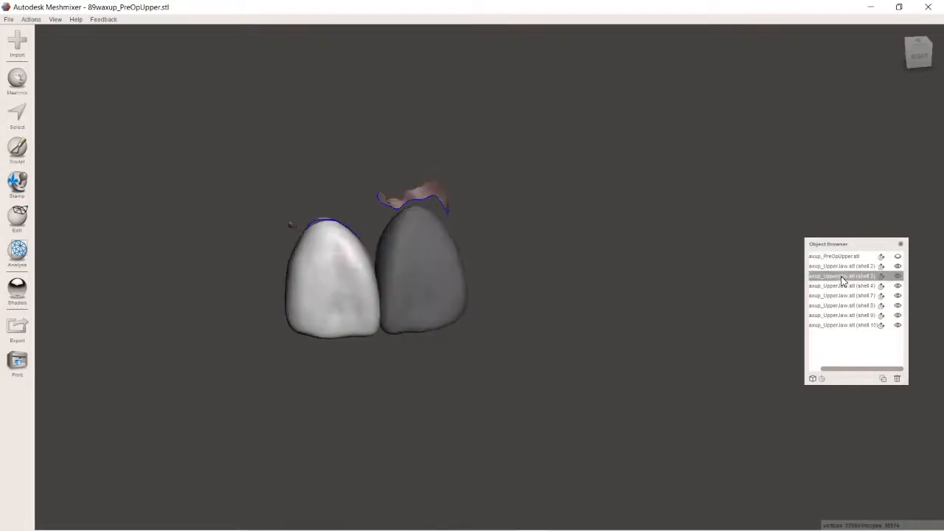
pyautogui.click(840, 265)
pyautogui.click(840, 276)
# Step: Delete the leftover UpperJaw fragments, shells 4, 7, 8, 9 and 10, keeping only the two central incisor shells
pyautogui.click(855, 285)
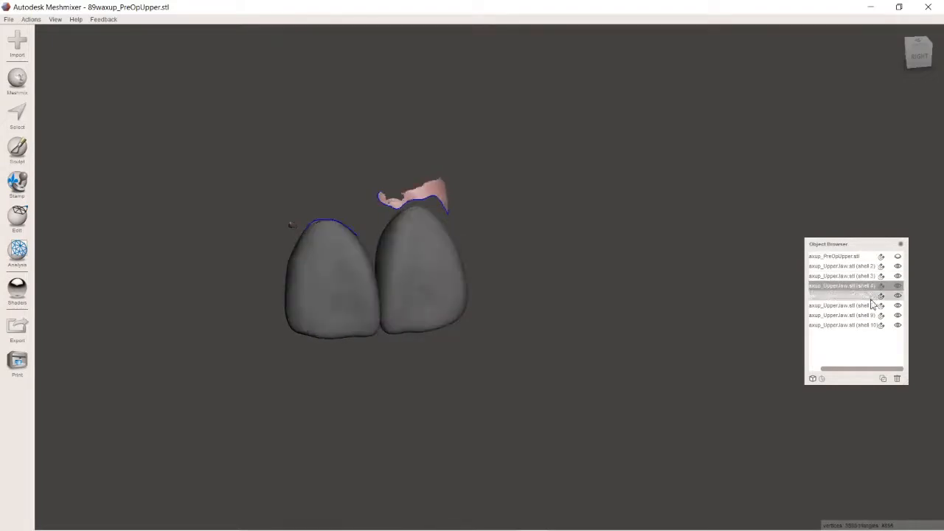
pyautogui.click(899, 379)
pyautogui.click(861, 287)
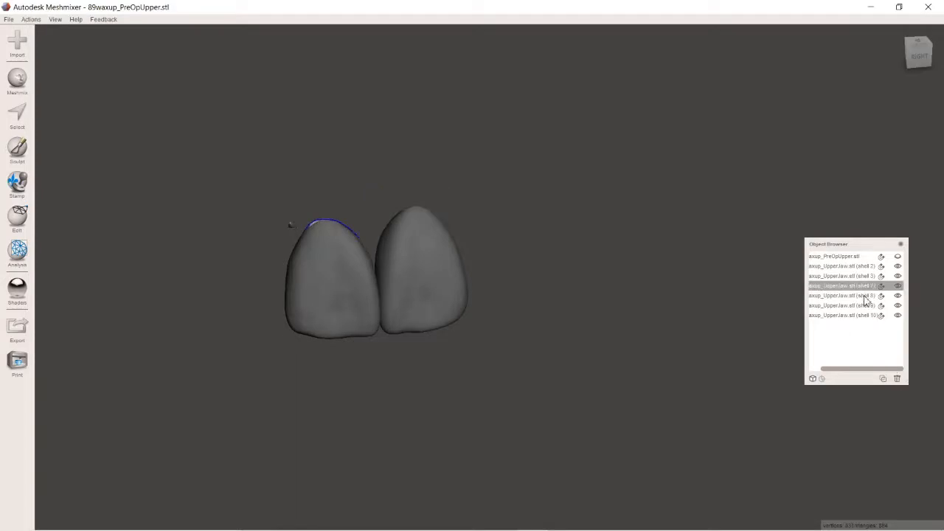
pyautogui.click(897, 379)
pyautogui.click(867, 286)
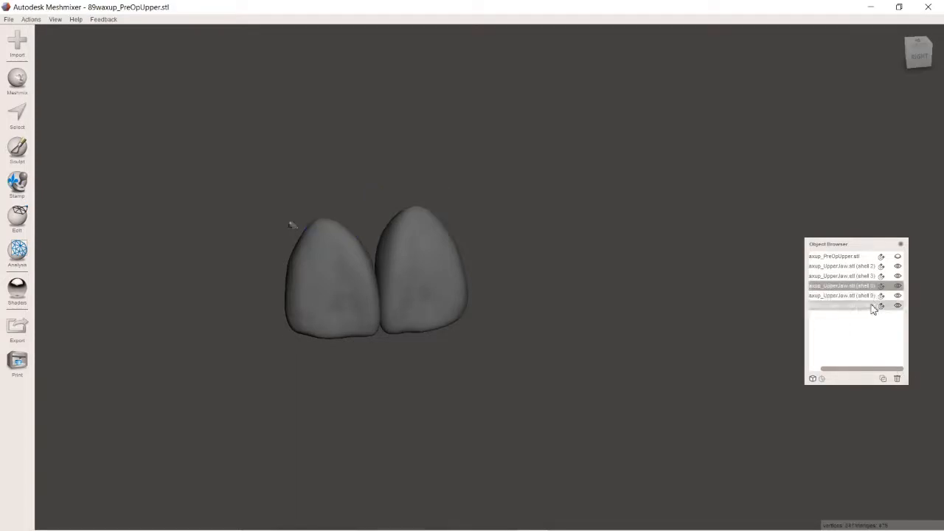
pyautogui.click(897, 379)
pyautogui.click(864, 287)
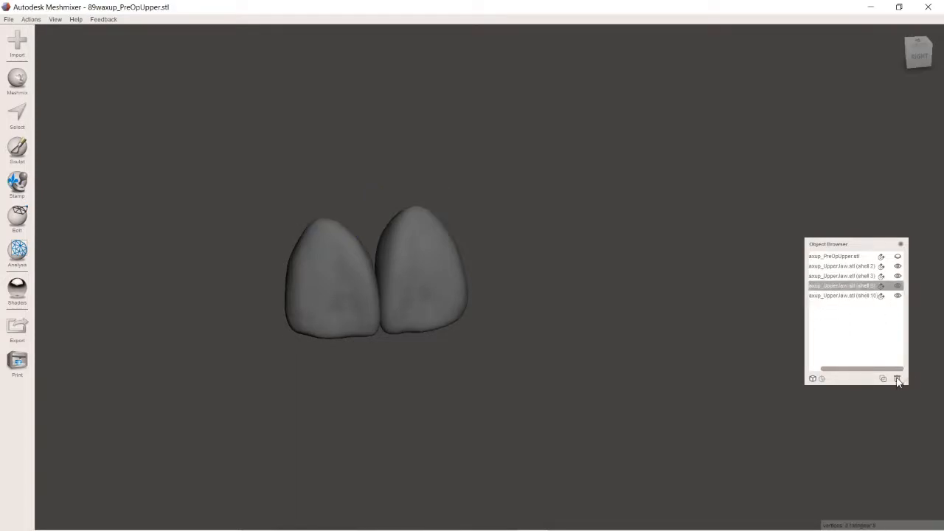
pyautogui.click(898, 379)
pyautogui.click(861, 287)
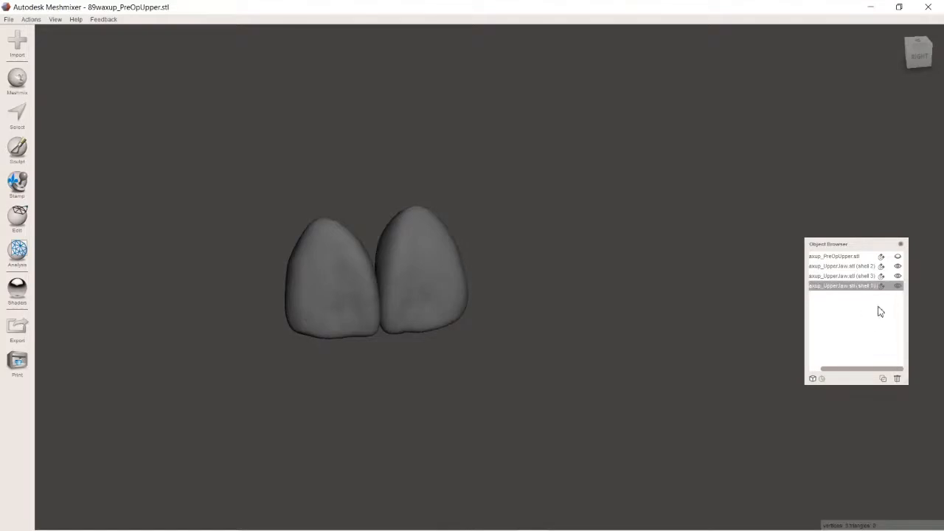
pyautogui.click(897, 379)
# Step: Show the PreOpUpper model again and view it from the front together with the two incisor shells
pyautogui.click(892, 257)
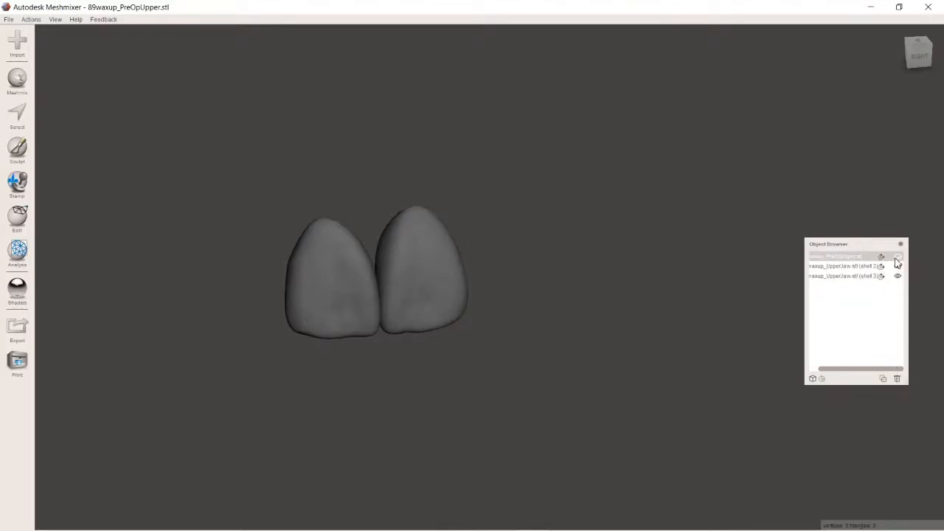
pyautogui.click(897, 257)
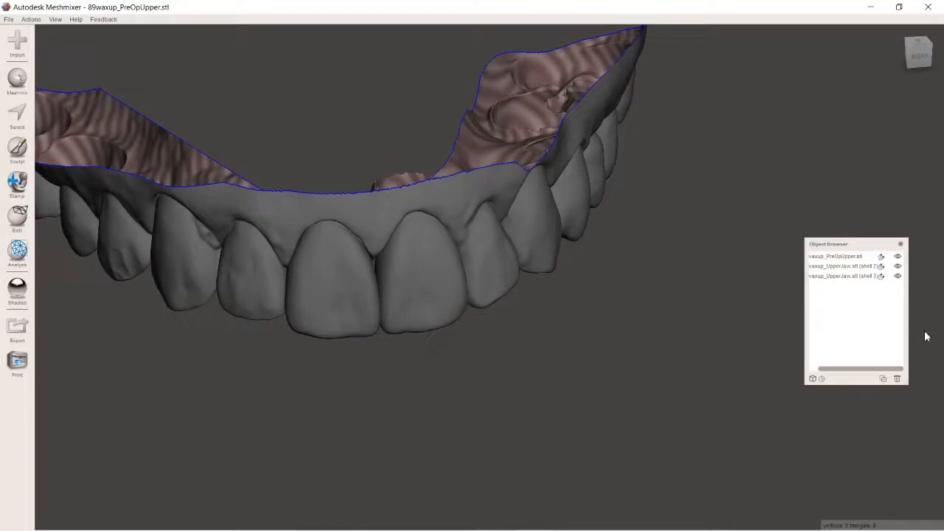
pyautogui.moveTo(503, 315); pyautogui.dragTo(505, 286, button='right')
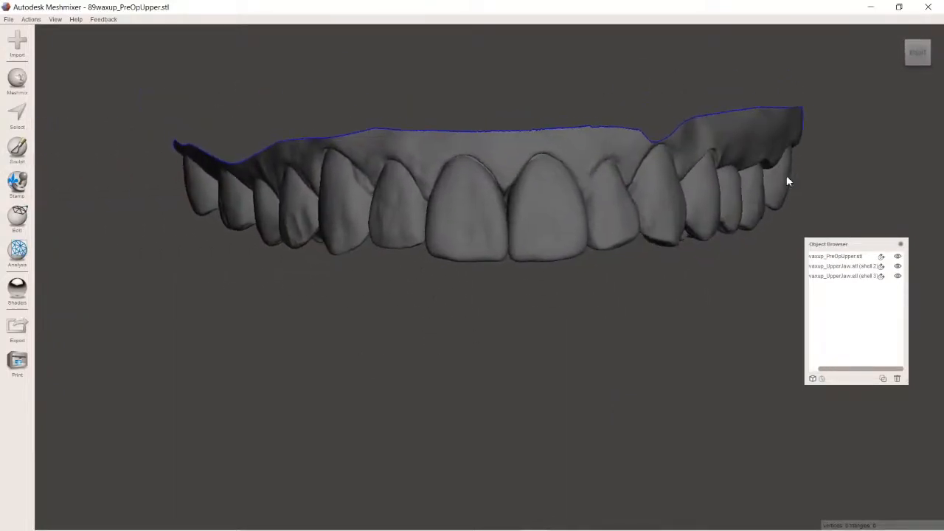
pyautogui.moveTo(771, 188); pyautogui.dragTo(731, 208, button='middle')
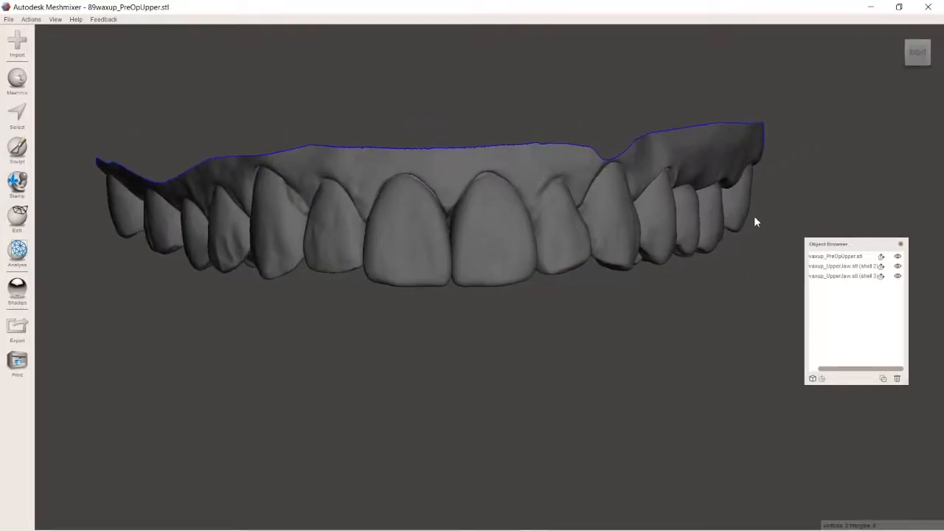
# Step: Combine the PreOpUpper model with incisor shells 2 and 3 into a single object
pyautogui.click(850, 257)
pyautogui.click(850, 258)
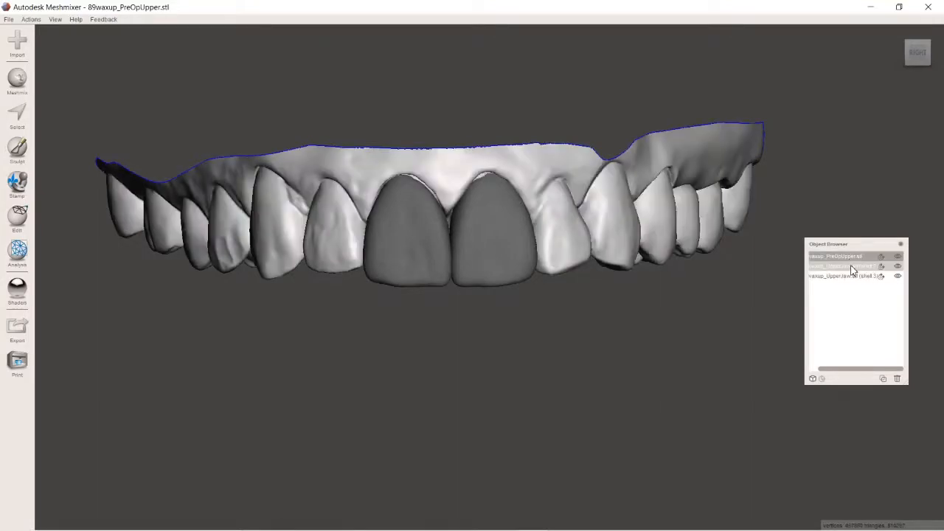
pyautogui.keyDown('shift'); pyautogui.click(851, 276); pyautogui.keyUp('shift')
pyautogui.keyDown('shift'); pyautogui.click(850, 276); pyautogui.keyUp('shift')
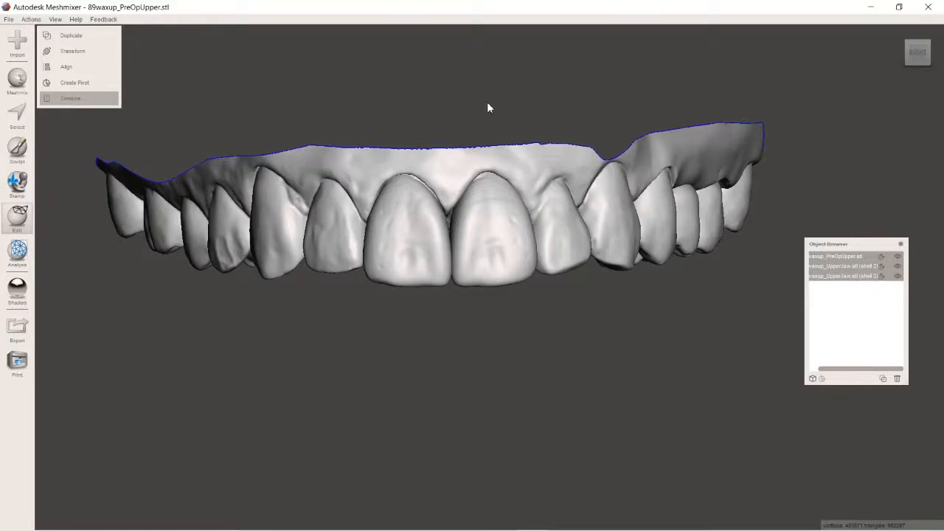
pyautogui.moveTo(491, 101)
pyautogui.mouseDown(button='right')
pyautogui.moveTo(495, 190)
pyautogui.moveTo(497, 136)
pyautogui.moveTo(481, 102)
pyautogui.mouseUp(button='right')
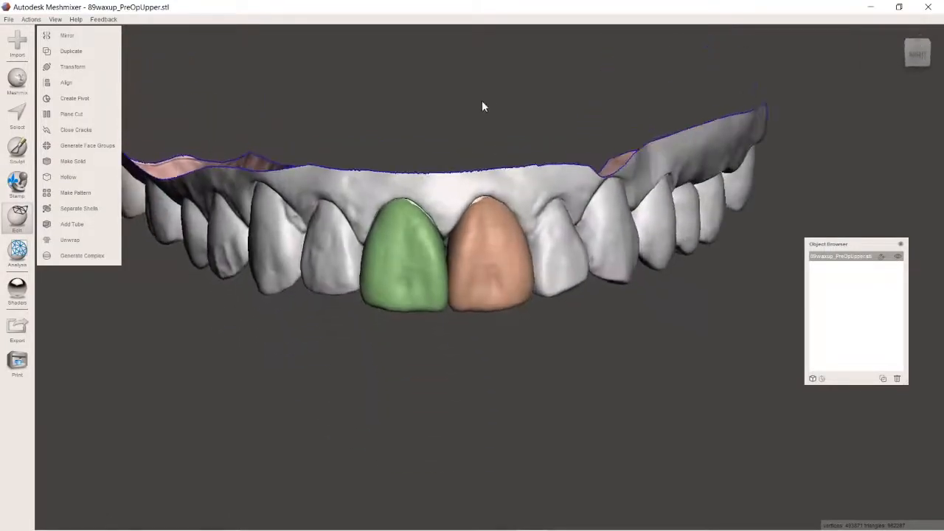
# Step: Make the combined model solid with solid type Accurate, solid accuracy 512 and mesh density 512
pyautogui.moveTo(312, 103); pyautogui.dragTo(315, 94, button='right')
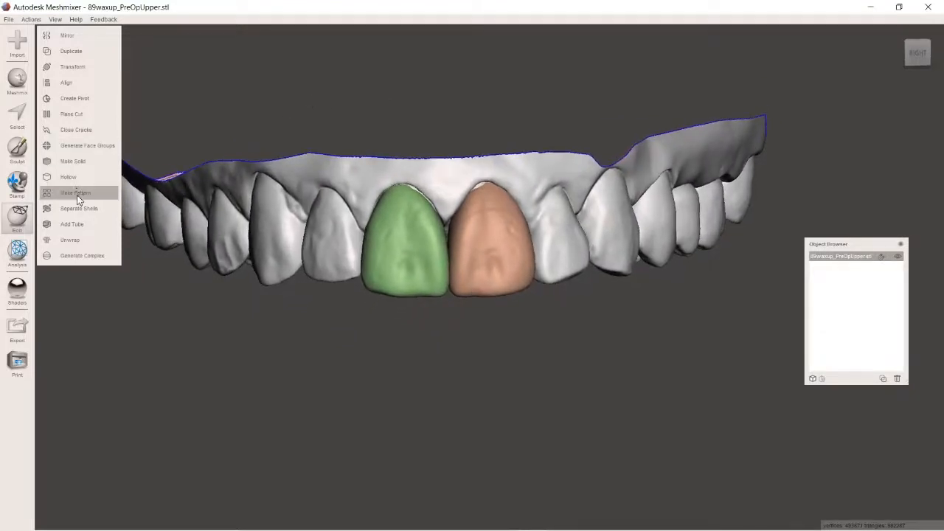
pyautogui.click(74, 161)
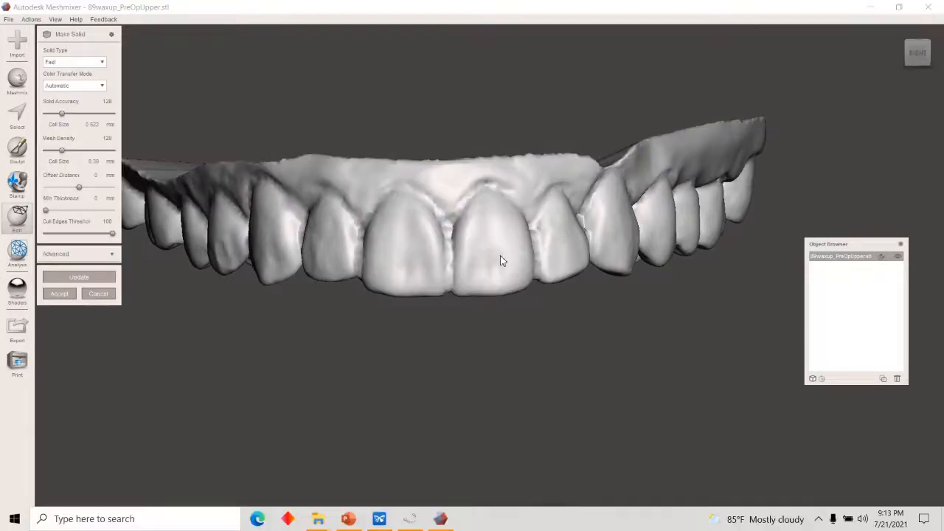
pyautogui.moveTo(499, 262); pyautogui.dragTo(557, 278, button='right')
pyautogui.moveTo(472, 273); pyautogui.dragTo(538, 301, button='right')
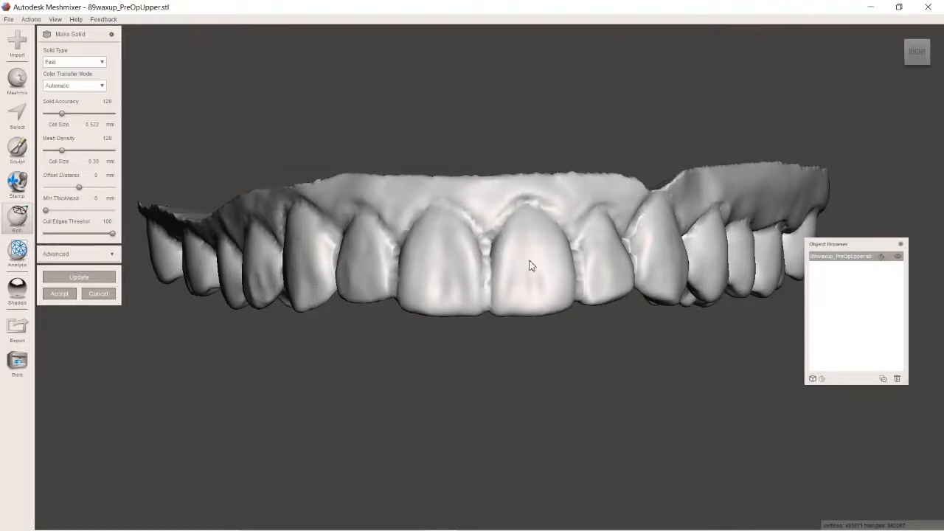
pyautogui.moveTo(529, 266); pyautogui.dragTo(537, 194, button='right')
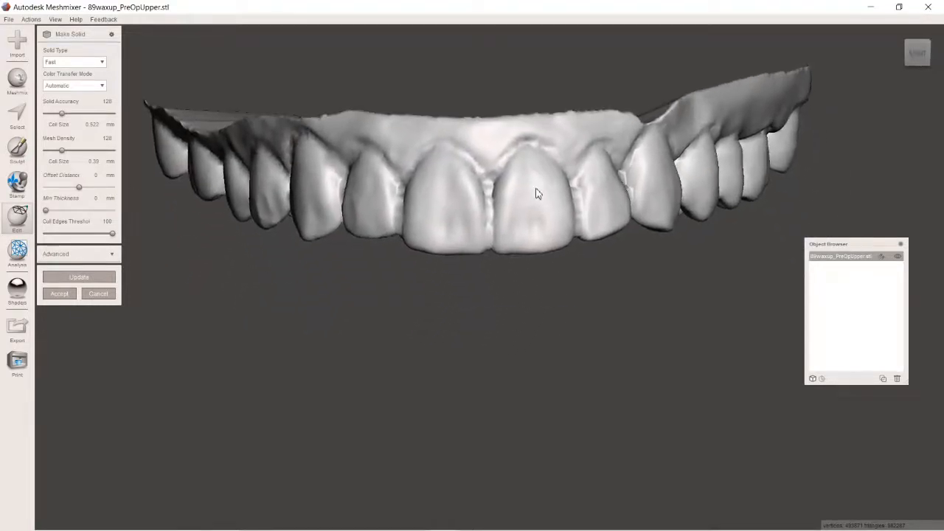
pyautogui.click(103, 62)
pyautogui.click(74, 90)
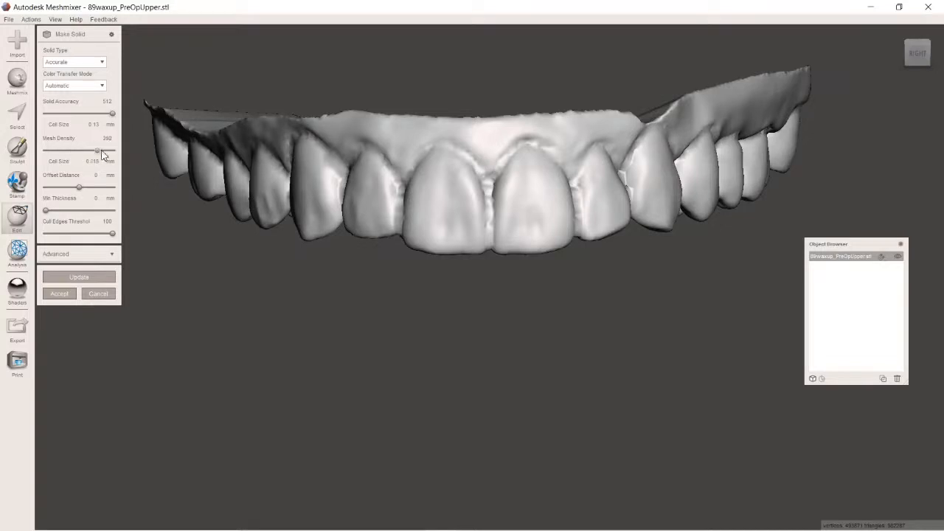
pyautogui.moveTo(104, 154); pyautogui.dragTo(126, 150)
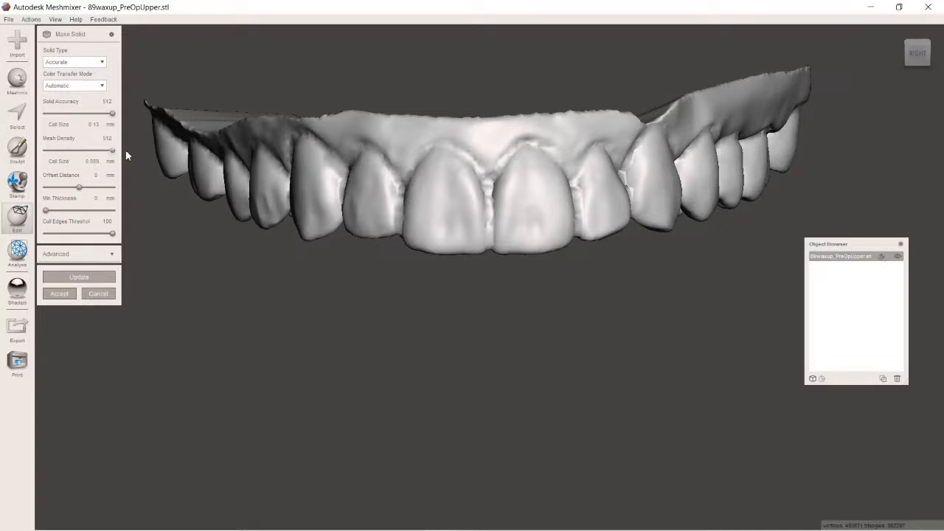
pyautogui.click(76, 277)
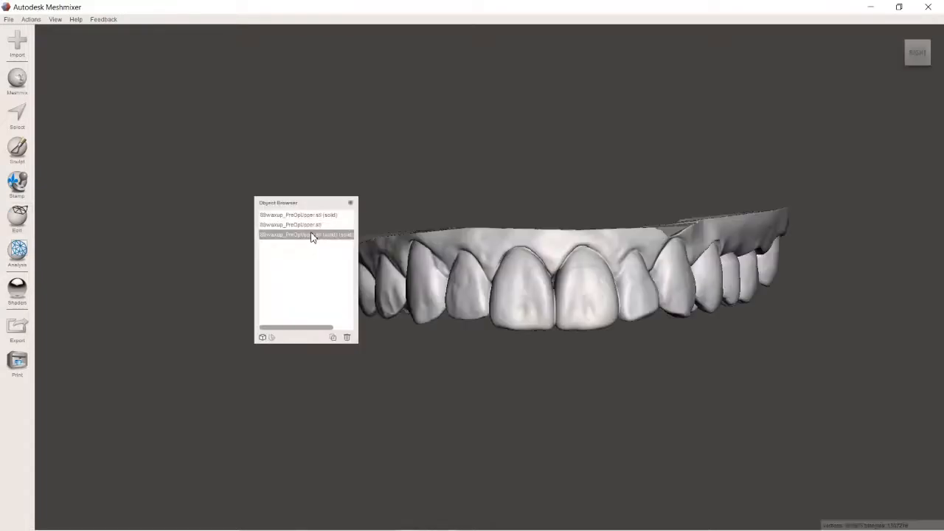
# Step: Delete the first (solid) copy and the original 89waxup_PreOpUpper mesh, keeping only the (solid) (solid) model
pyautogui.moveTo(576, 229); pyautogui.dragTo(500, 168, button='right')
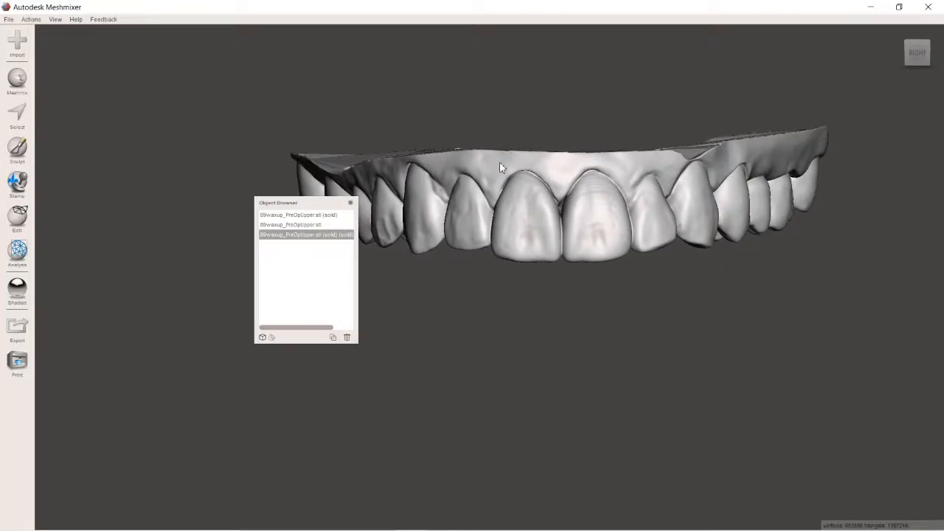
pyautogui.click(319, 220)
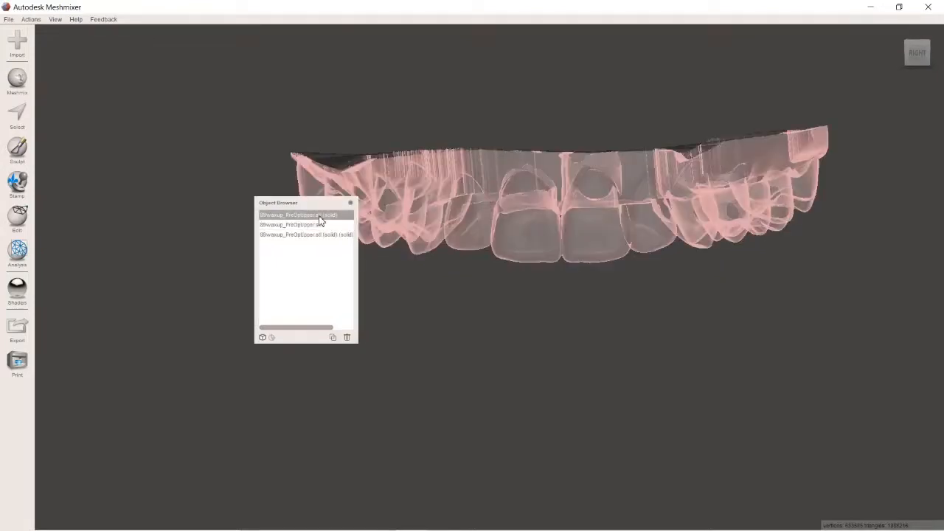
pyautogui.click(347, 338)
pyautogui.click(308, 215)
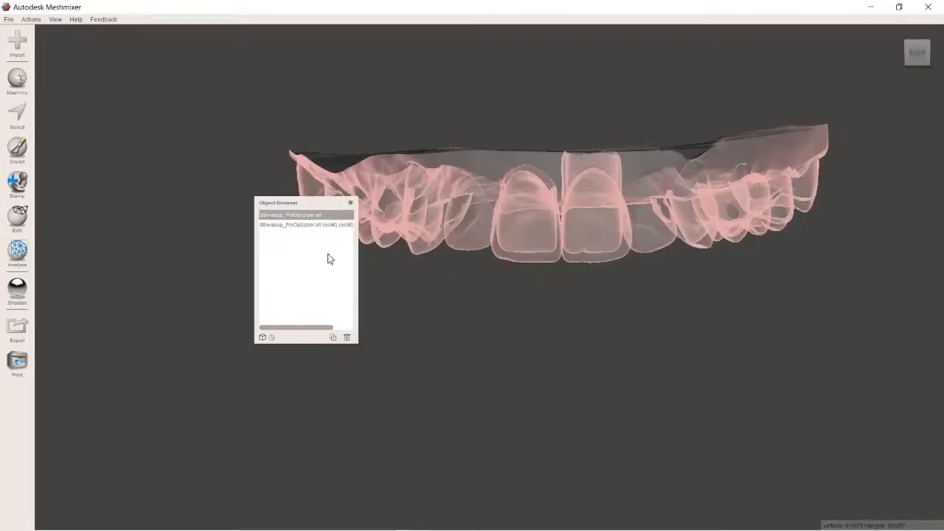
pyautogui.click(349, 337)
pyautogui.moveTo(598, 121); pyautogui.dragTo(589, 148, button='right')
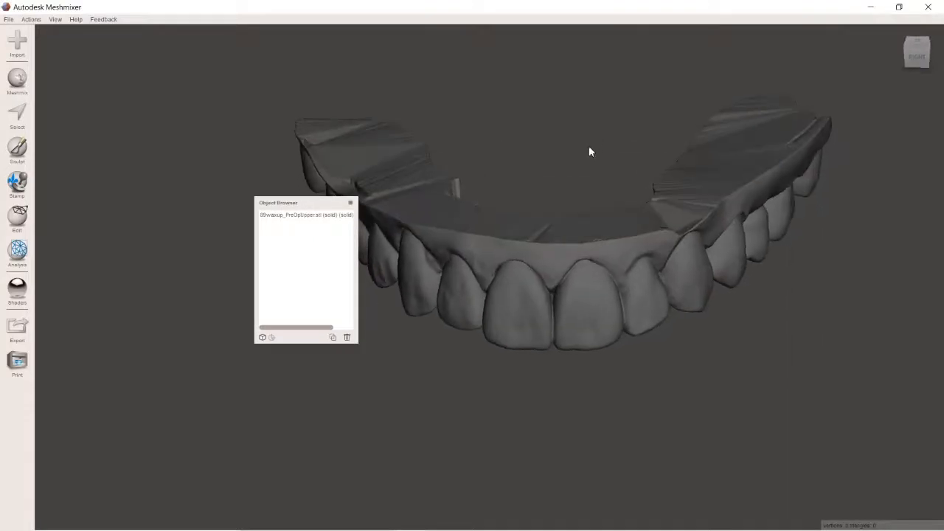
# Step: Export the remaining solid model to the desktop in STL Binary Format as WAX UP MODEL CLOSE
pyautogui.scroll(4, 559, 221)
pyautogui.click(543, 242)
pyautogui.moveTo(520, 251); pyautogui.dragTo(203, 96, button='right')
pyautogui.click(8, 19)
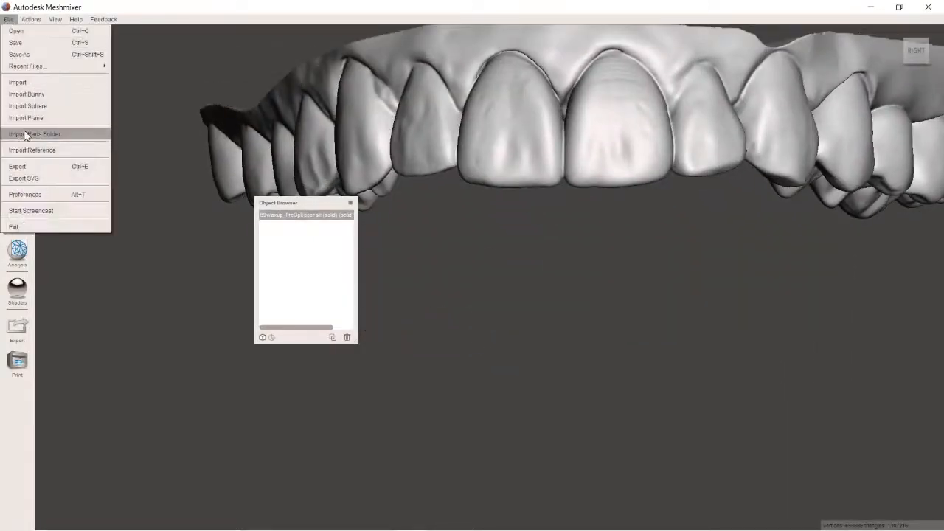
pyautogui.click(40, 169)
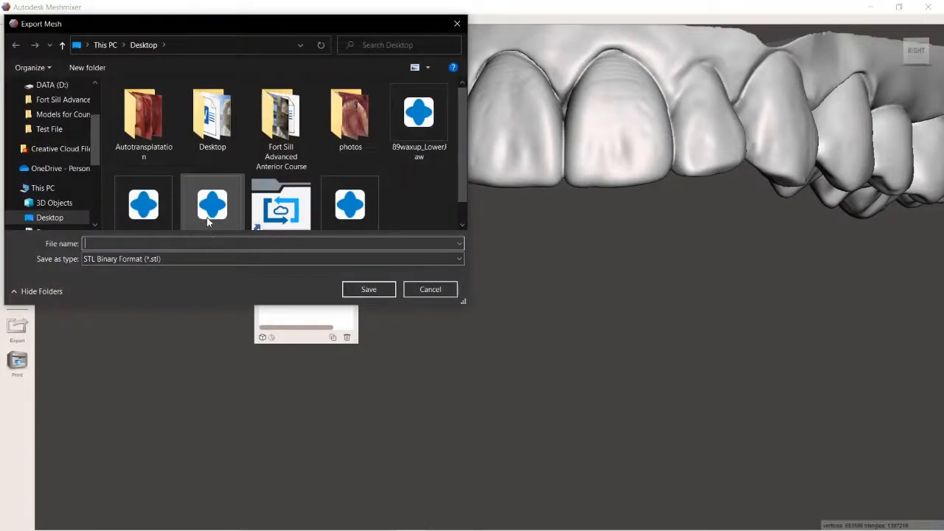
pyautogui.scroll(-1, 208, 221)
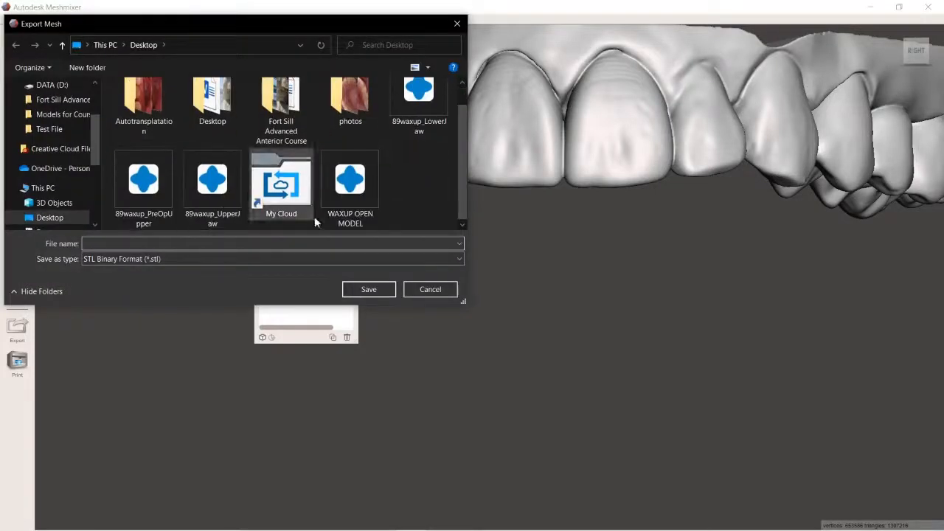
pyautogui.click(229, 243)
pyautogui.write('wAX U')
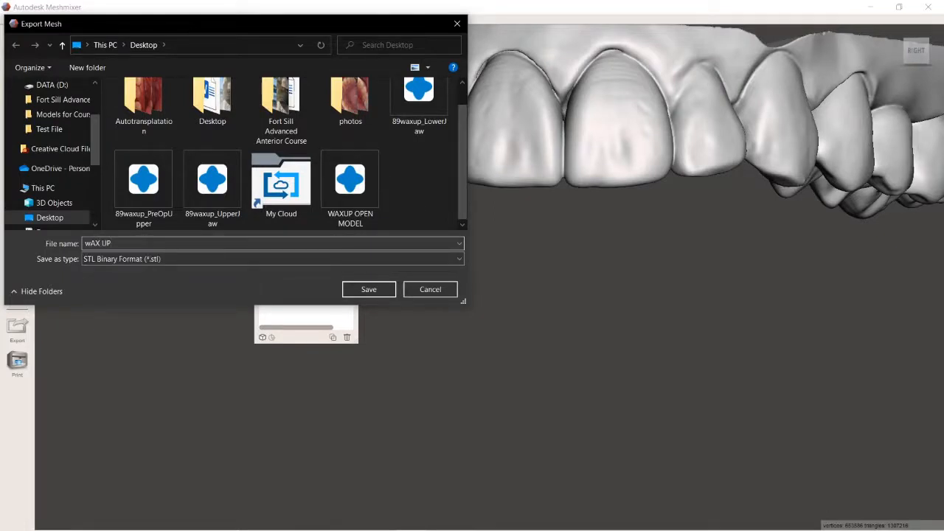
pyautogui.press('BackSpace')
pyautogui.press('BackSpace')
pyautogui.press('BackSpace')
pyautogui.press('BackSpace')
pyautogui.press('BackSpace')
pyautogui.press('BackSpace')
pyautogui.write('wAX U')
pyautogui.press('BackSpace')
pyautogui.press('BackSpace')
pyautogui.press('BackSpace')
pyautogui.press('BackSpace')
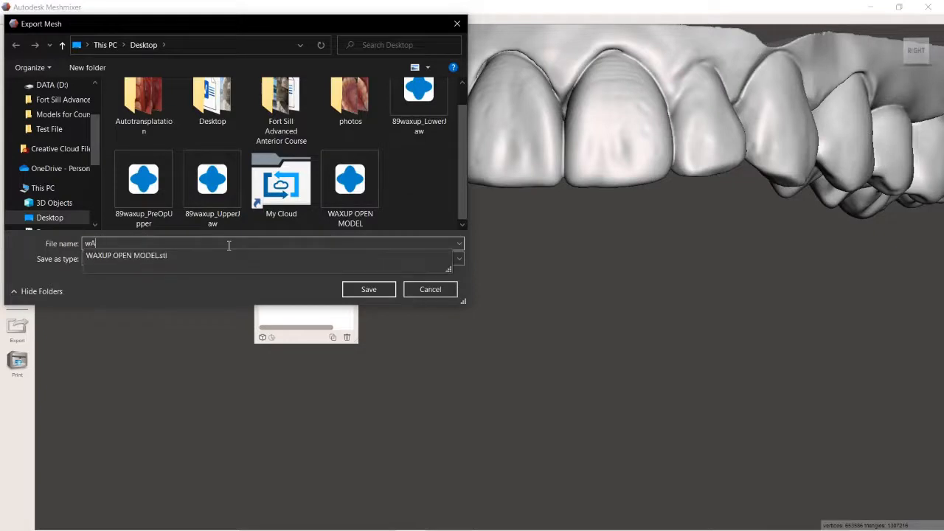
pyautogui.write('WAX UP MODEL CLOSED')
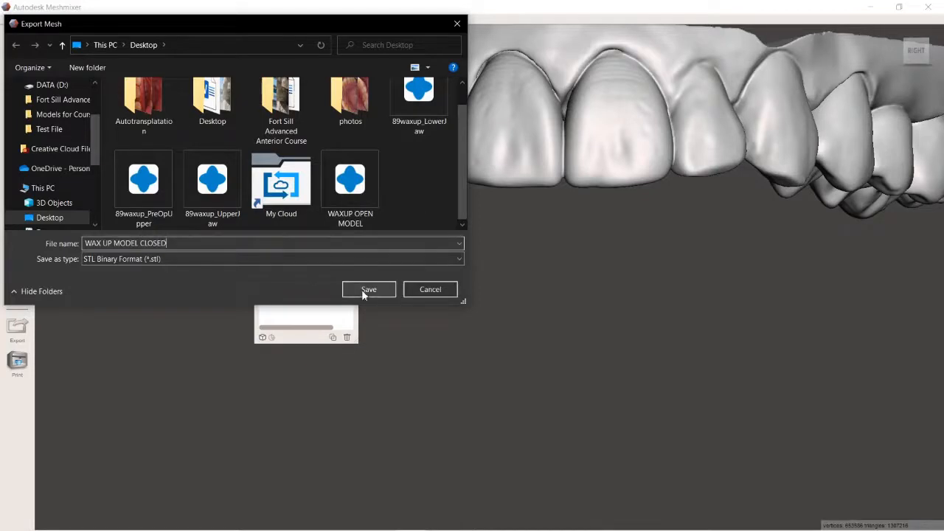
pyautogui.click(363, 292)
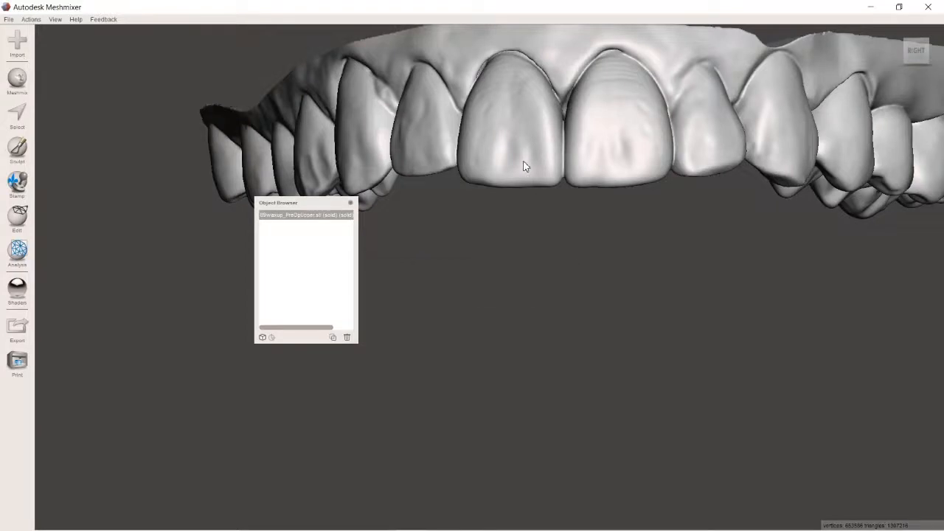
# Step: Close Meshmixer without saving the document and switch to PreForm
pyautogui.scroll(-2, 575, 137)
pyautogui.click(938, 5)
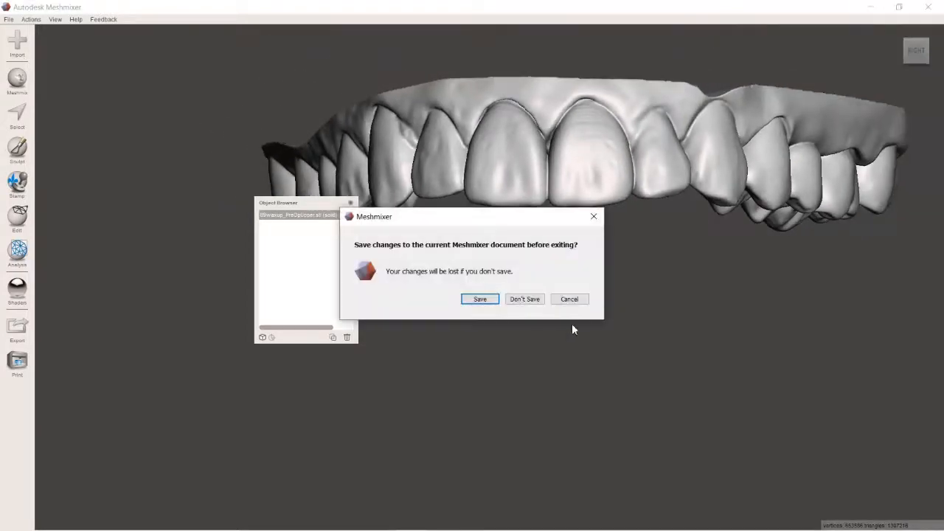
pyautogui.click(523, 298)
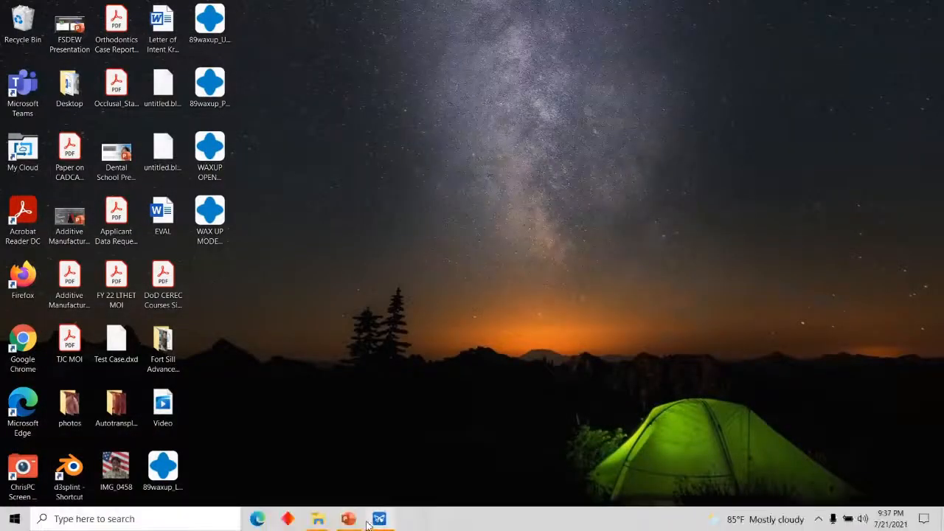
pyautogui.click(379, 519)
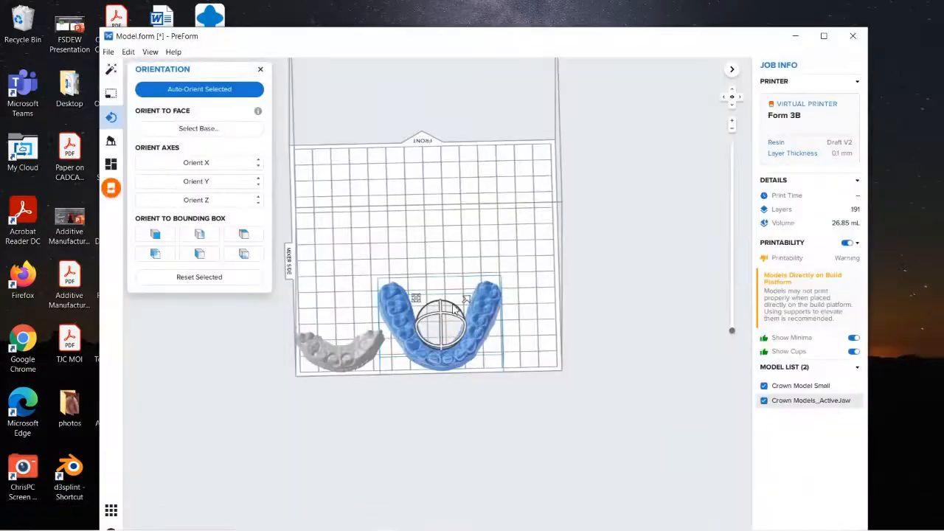
# Step: Move the PreForm window aside to reveal the desktop files and import the WAX UP MODEL CLOSED STL onto the build platform
pyautogui.moveTo(438, 37); pyautogui.dragTo(599, 22)
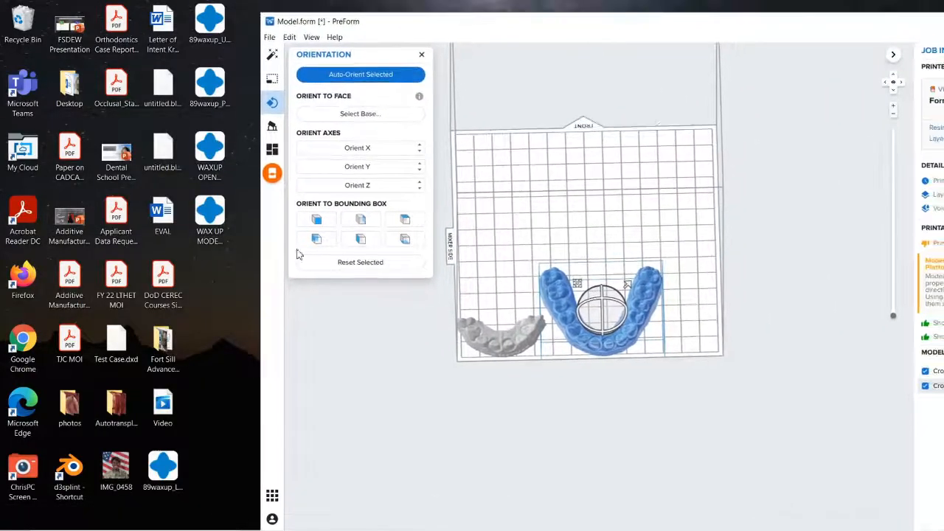
pyautogui.moveTo(205, 223); pyautogui.dragTo(573, 233)
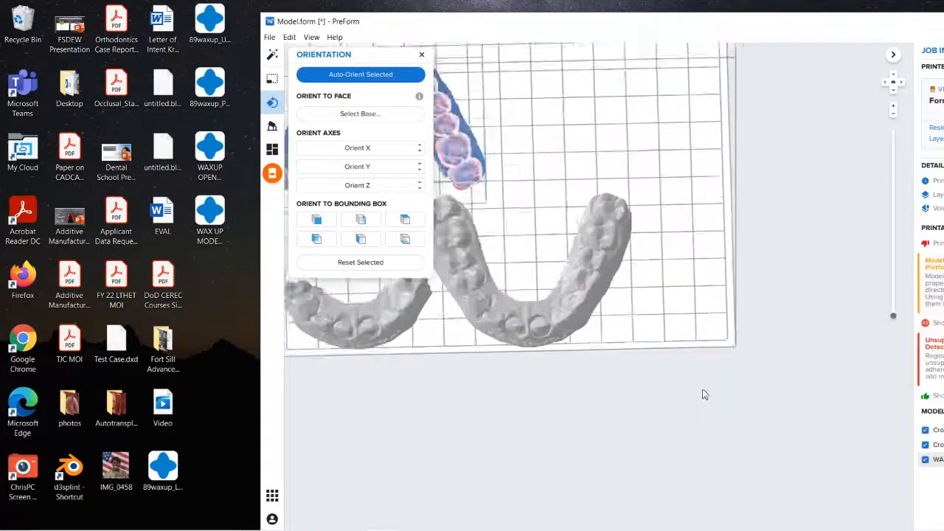
# Step: Orient the imported wax-up model by face selection so its base faces the build platform and the teeth point up
pyautogui.moveTo(455, 267); pyautogui.dragTo(557, 217, button='right')
pyautogui.scroll(8, 464, 325)
pyautogui.scroll(-3, 526, 274)
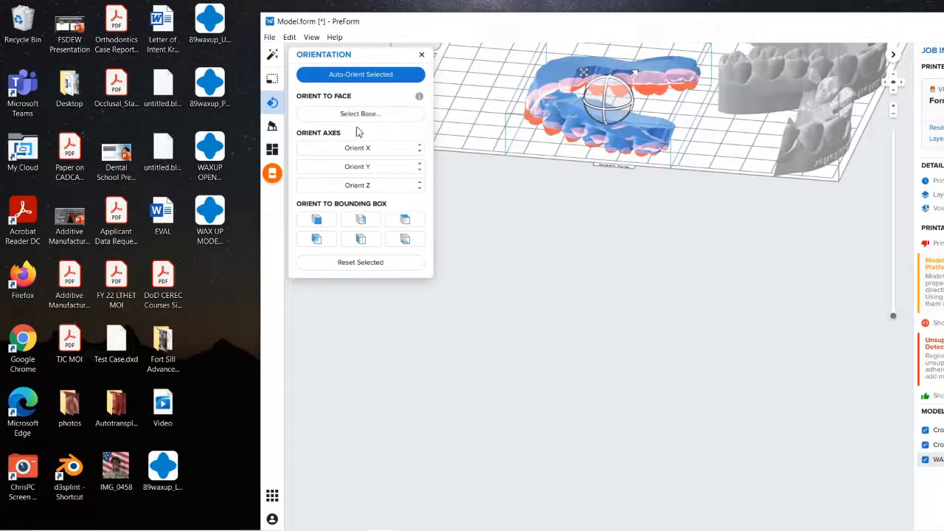
pyautogui.click(359, 114)
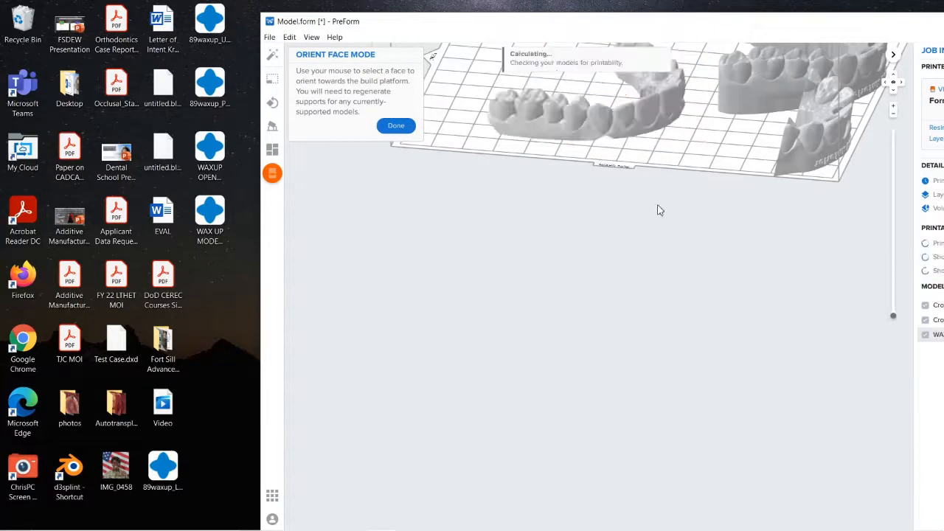
pyautogui.moveTo(660, 210); pyautogui.dragTo(580, 176, button='right')
pyautogui.scroll(5, 567, 179)
pyautogui.moveTo(581, 176); pyautogui.dragTo(513, 449, button='middle')
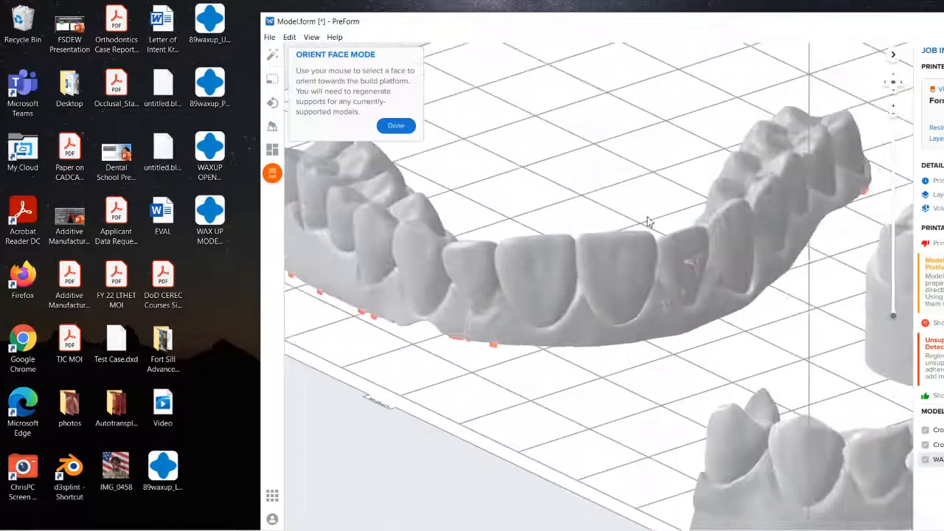
pyautogui.click(403, 127)
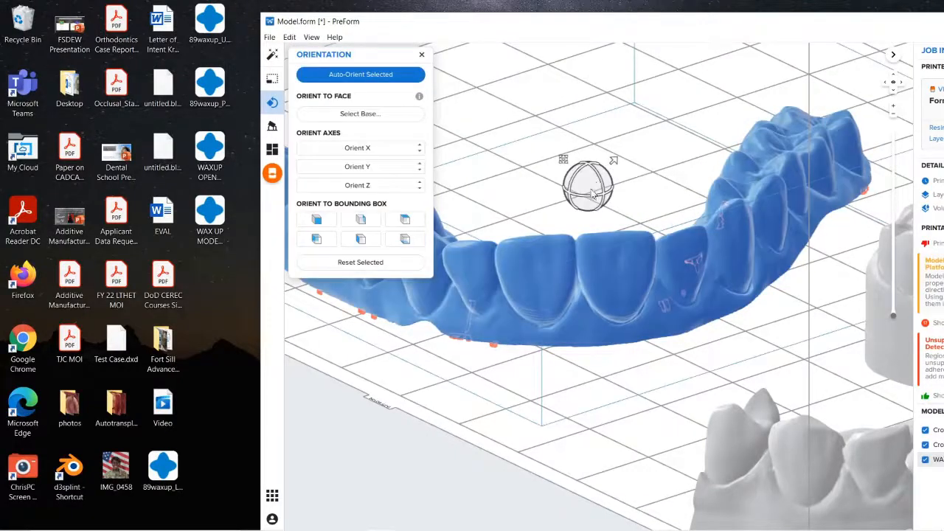
# Step: Fine-tune the wax-up model's tilt freehand so its base sits roughly parallel to the build platform
pyautogui.moveTo(572, 186); pyautogui.dragTo(578, 184)
pyautogui.moveTo(621, 173); pyautogui.dragTo(600, 133, button='right')
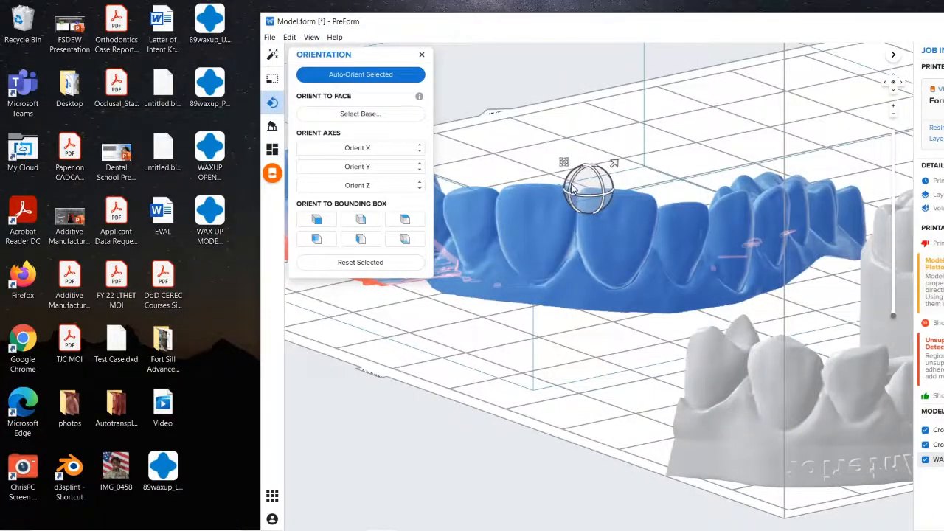
pyautogui.moveTo(574, 189); pyautogui.dragTo(541, 192)
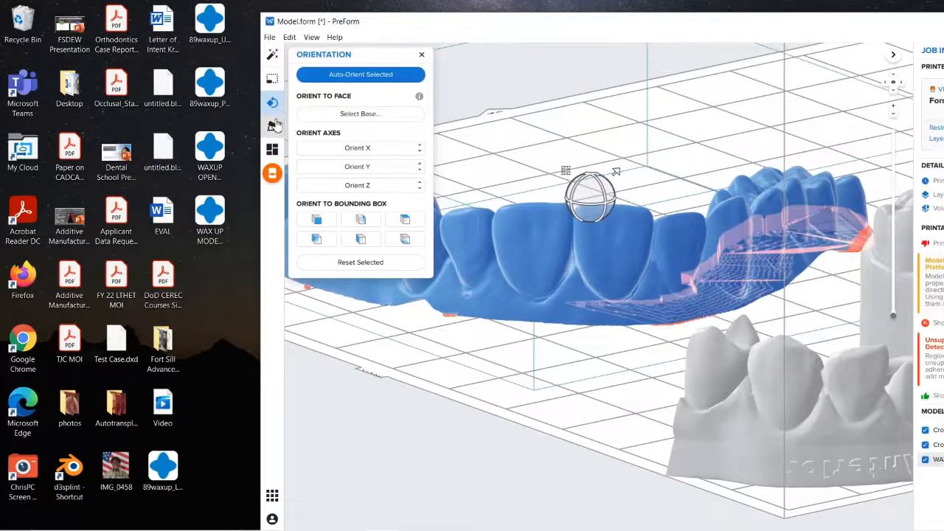
# Step: Auto-generate supports for the wax-up model with a full raft, density 1.00 and 0.70 mm touchpoint size
pyautogui.click(272, 126)
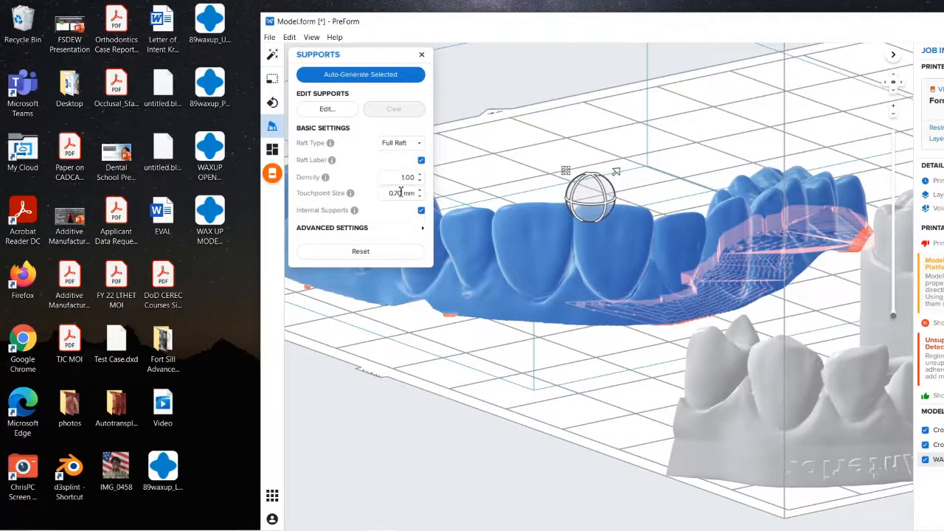
pyautogui.click(373, 76)
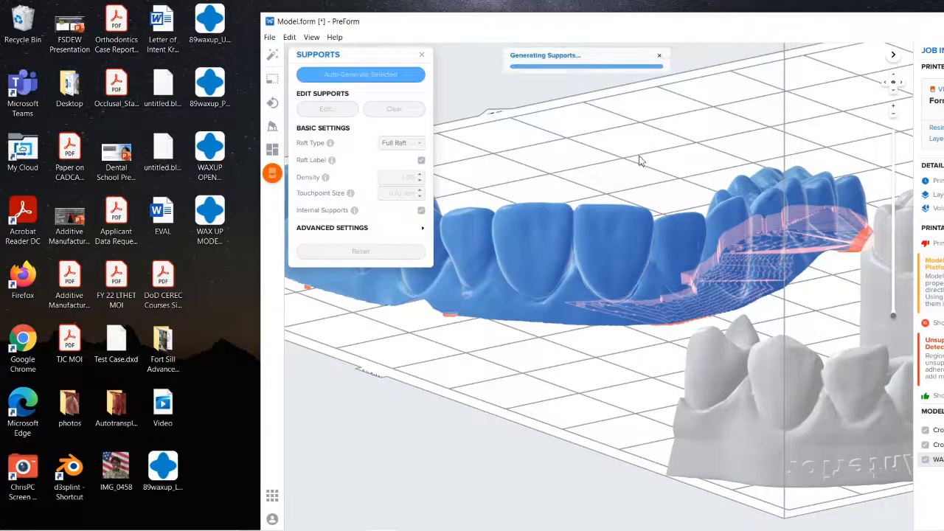
pyautogui.scroll(-8, 640, 160)
pyautogui.moveTo(591, 236); pyautogui.dragTo(651, 334, button='right')
pyautogui.scroll(5, 642, 315)
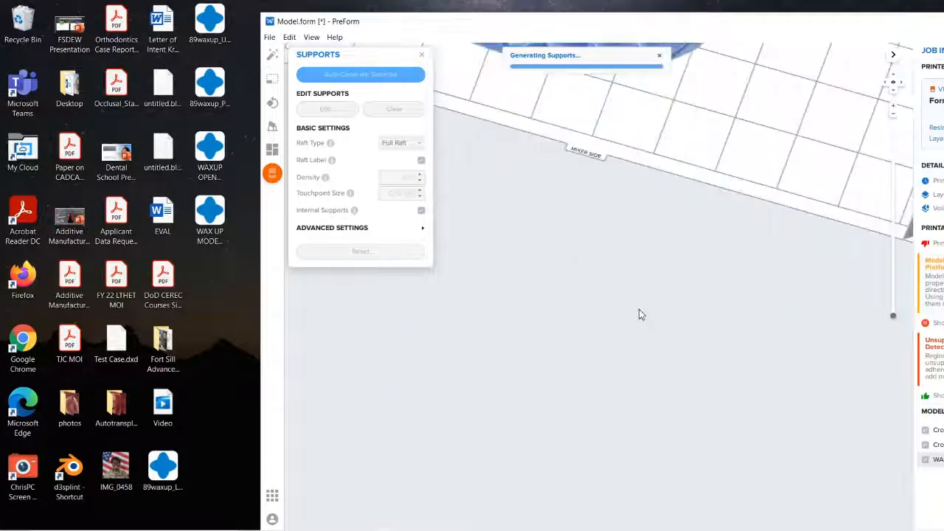
pyautogui.scroll(-5, 640, 315)
pyautogui.moveTo(624, 272); pyautogui.dragTo(715, 275, button='right')
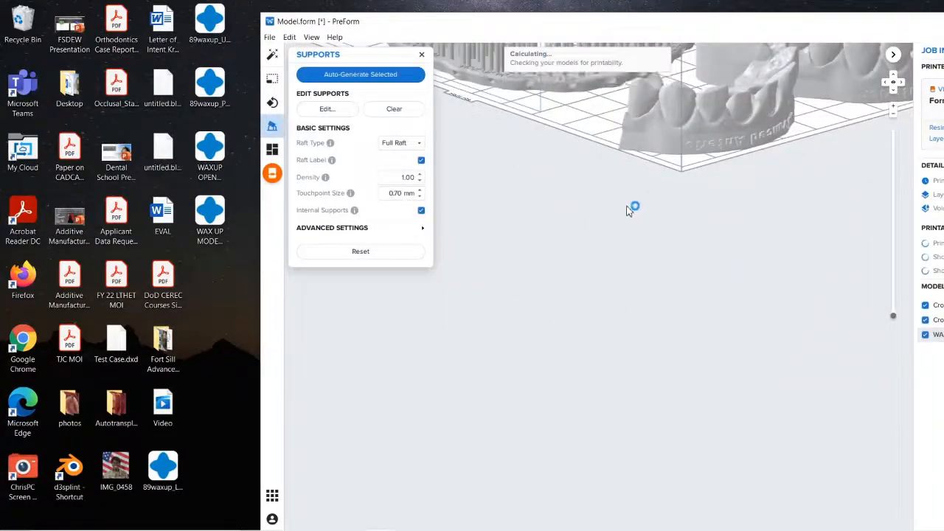
# Step: Examine the generated supports and raft under the wax-up model, and its placement beside the two crown models
pyautogui.moveTo(627, 206); pyautogui.dragTo(546, 251, button='right')
pyautogui.scroll(-5, 532, 221)
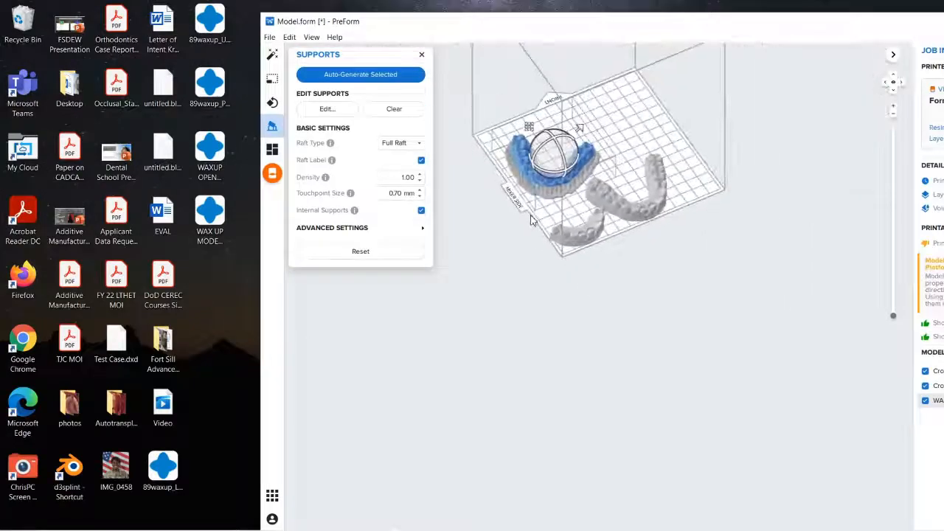
pyautogui.scroll(5, 575, 140)
pyautogui.moveTo(544, 191); pyautogui.dragTo(713, 181, button='right')
pyautogui.scroll(-1, 713, 177)
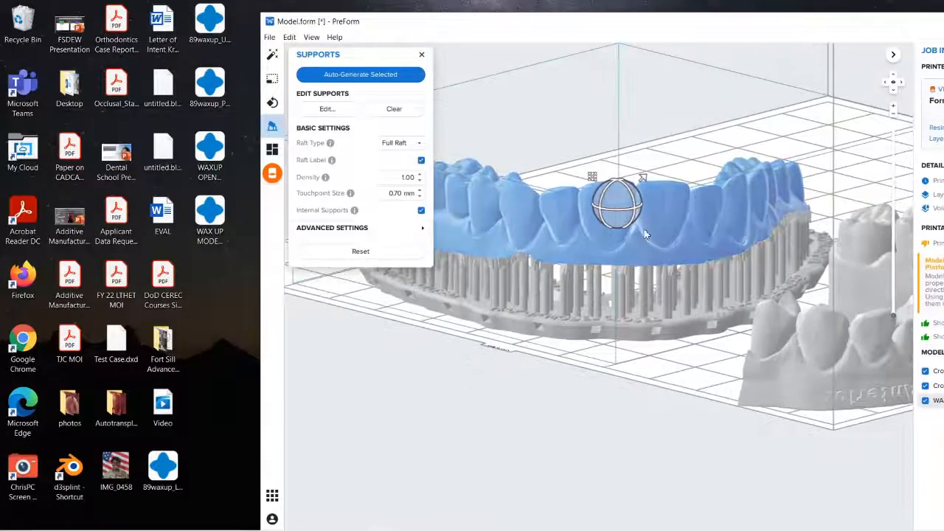
pyautogui.scroll(5, 612, 239)
pyautogui.scroll(-5, 612, 239)
pyautogui.scroll(-3, 611, 247)
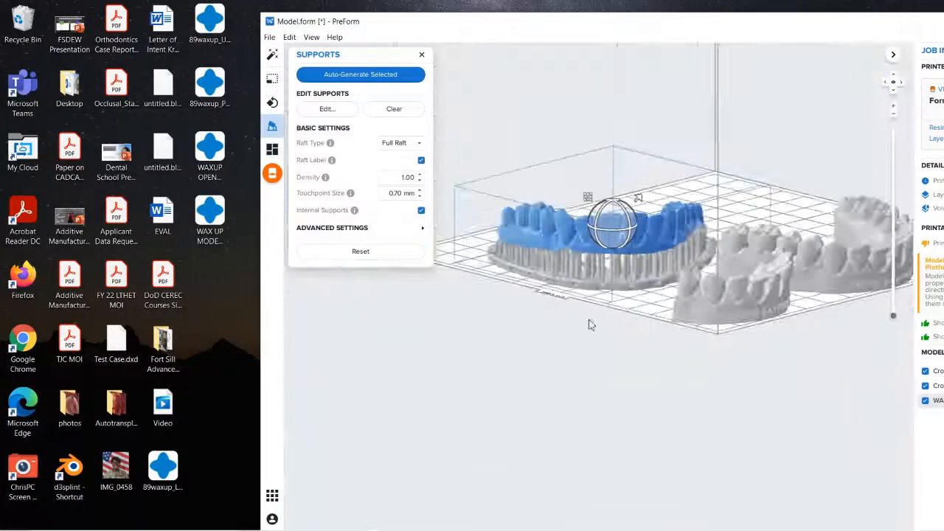
pyautogui.moveTo(590, 324); pyautogui.dragTo(569, 340, button='right')
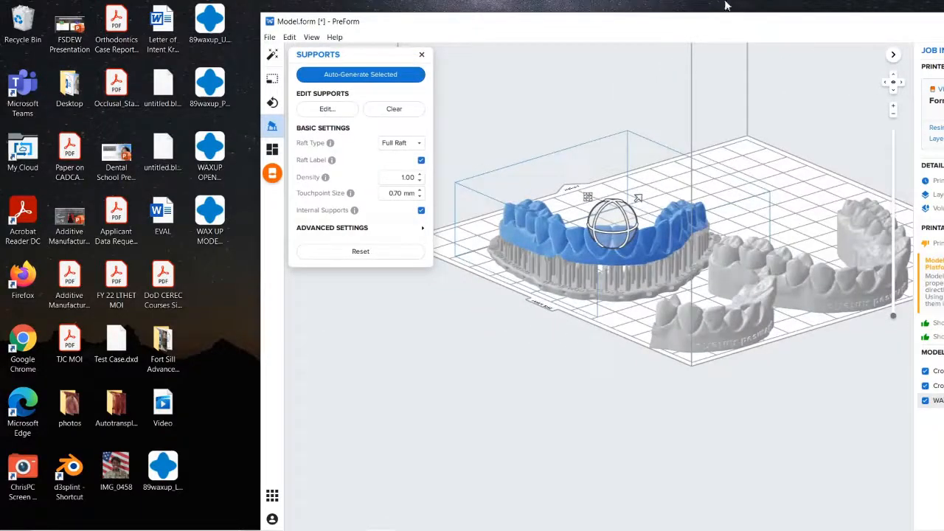
# Step: Bring the whole PreForm window back into view and inspect the supported wax-up teeth up close from the front and side
pyautogui.moveTo(723, 25); pyautogui.dragTo(561, 18)
pyautogui.moveTo(382, 382); pyautogui.dragTo(413, 297, button='right')
pyautogui.scroll(2, 423, 295)
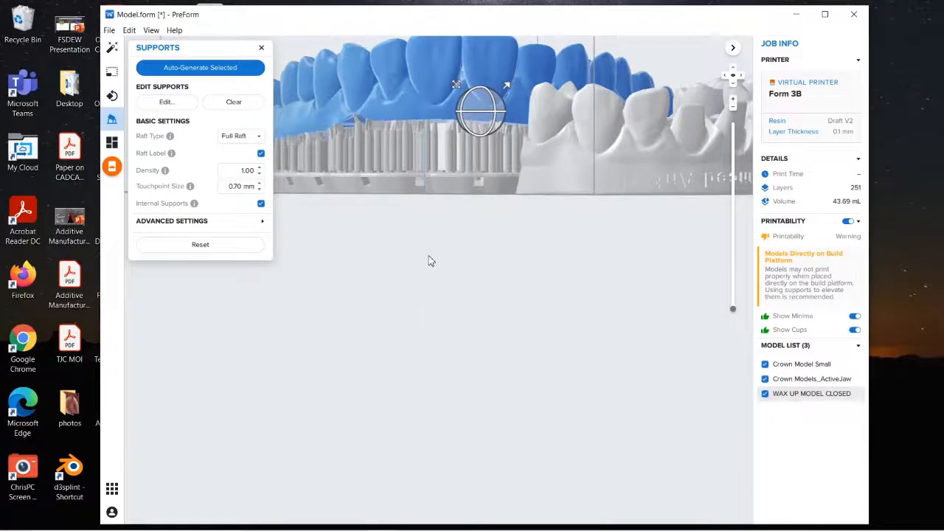
pyautogui.moveTo(431, 261); pyautogui.dragTo(435, 453, button='right')
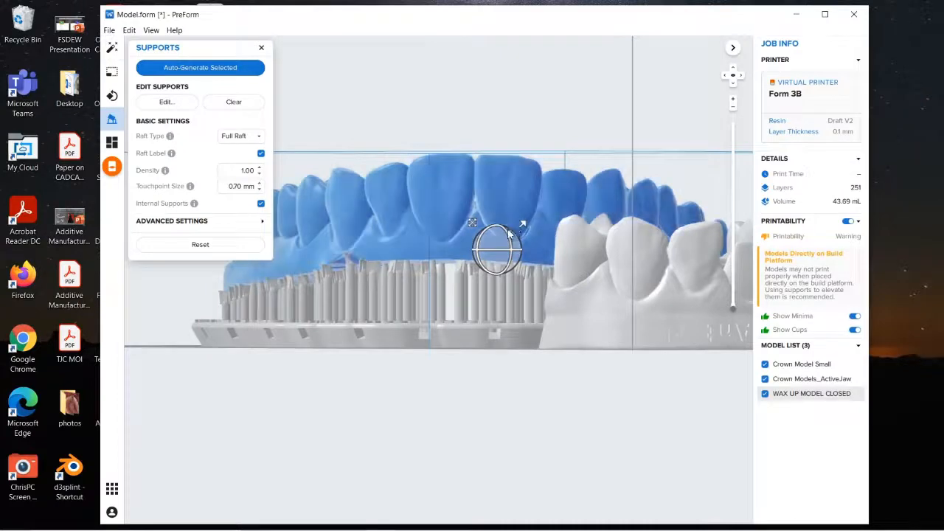
pyautogui.moveTo(495, 237); pyautogui.dragTo(512, 228, button='right')
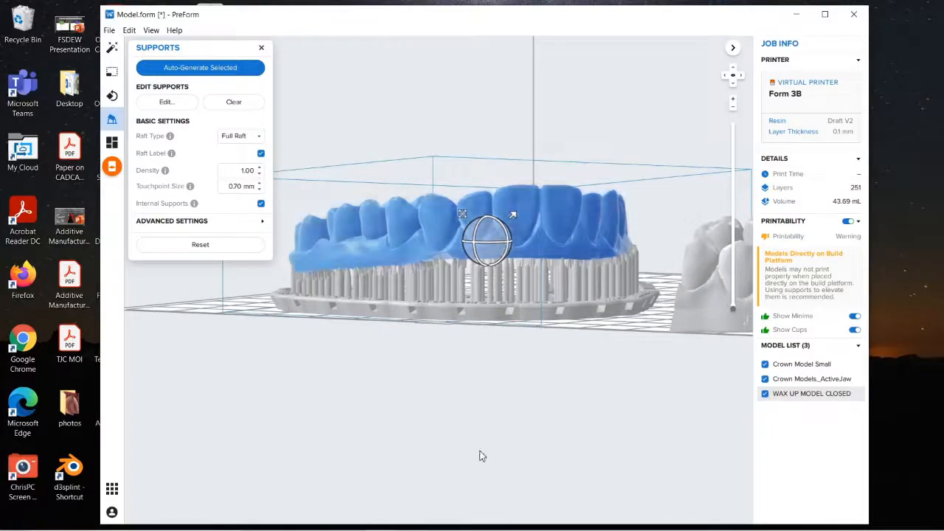